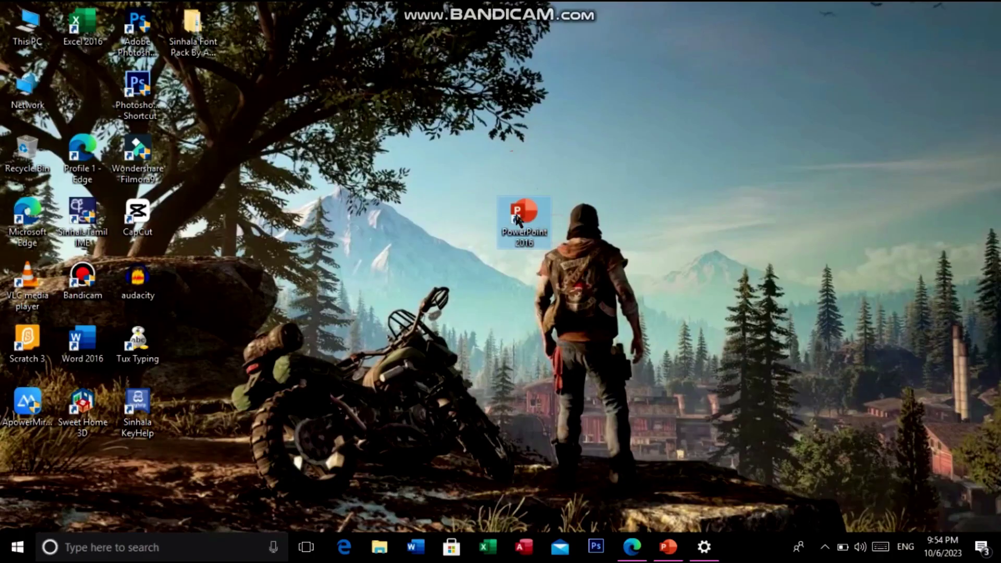
Launch PowerPoint, create a blank presentation and switch its slide to the Blank layout.
right_click(516, 219)
click(530, 207)
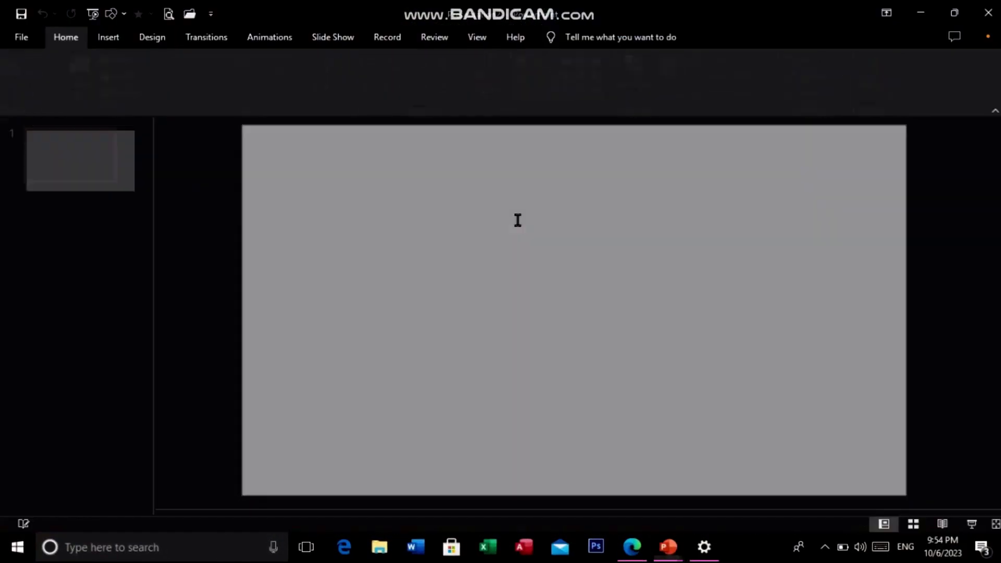
click(186, 137)
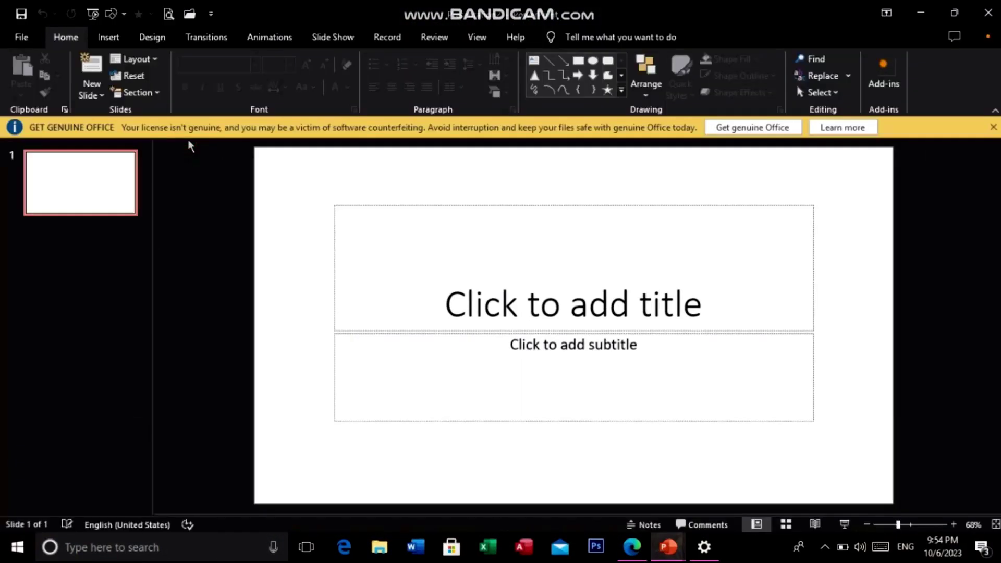
click(150, 67)
click(140, 250)
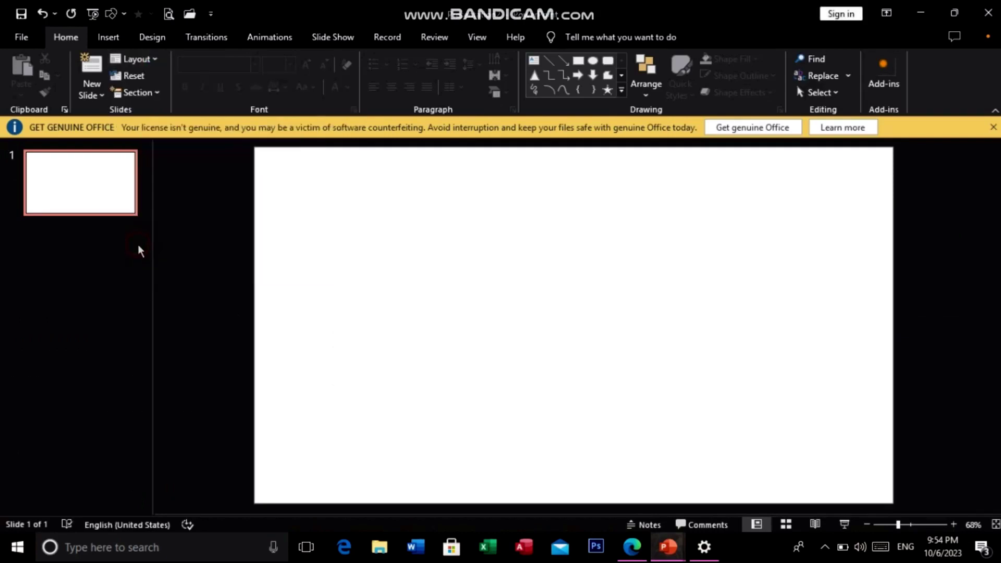
Insert the red Untitled-1 picture from this device onto the slide.
click(97, 44)
click(100, 95)
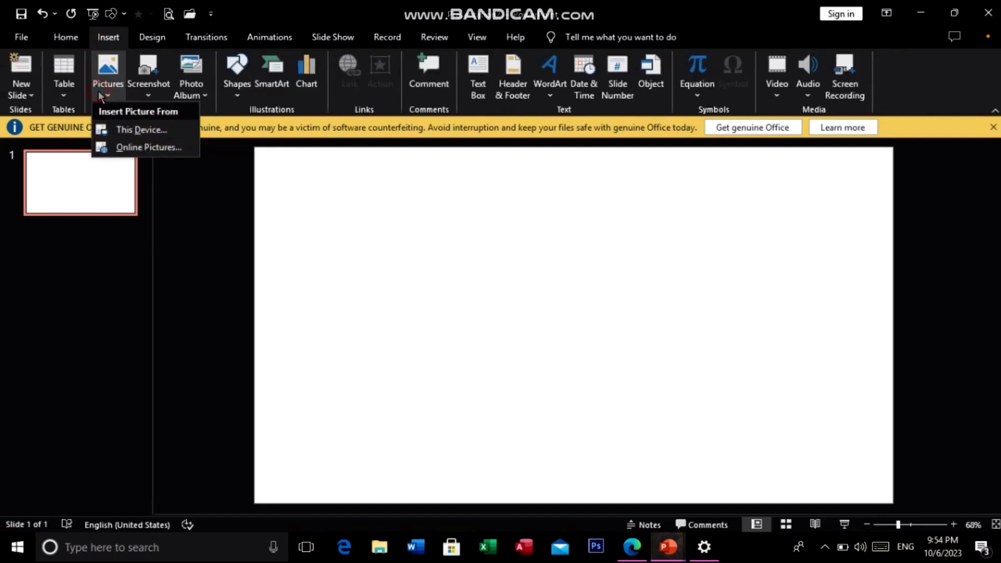
click(112, 131)
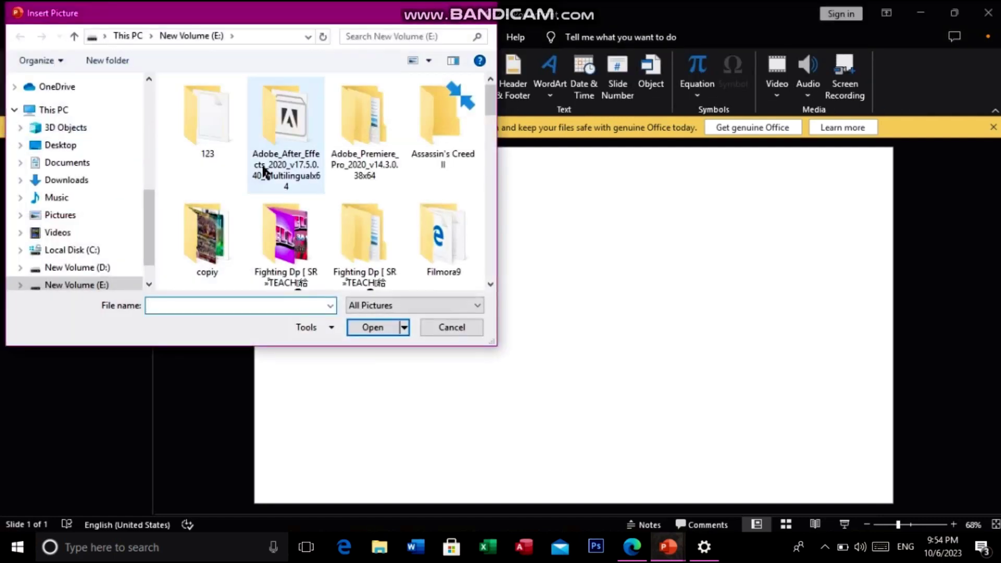
scroll(287, 180, down, 5)
scroll(287, 180, down, 5)
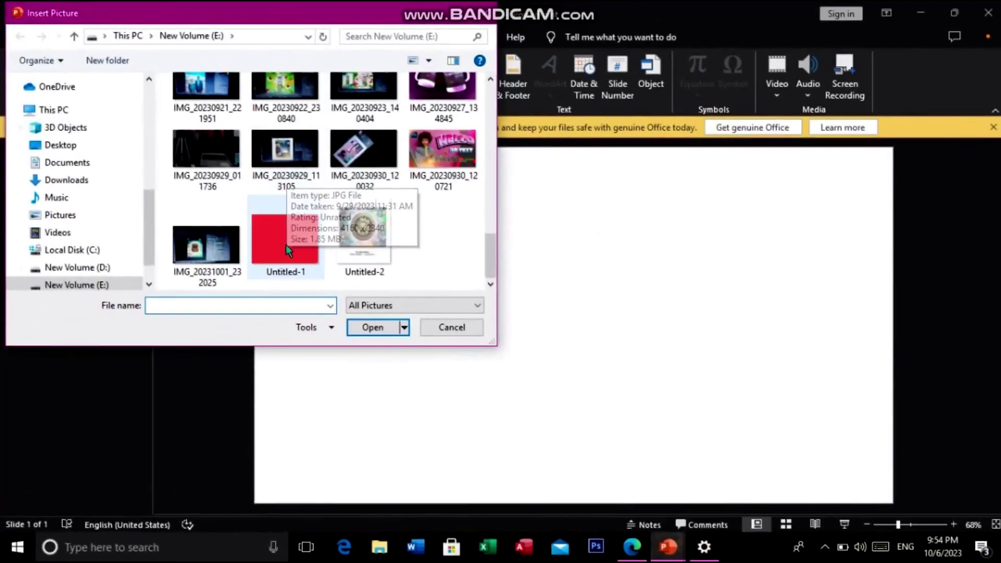
click(277, 250)
double_click(276, 249)
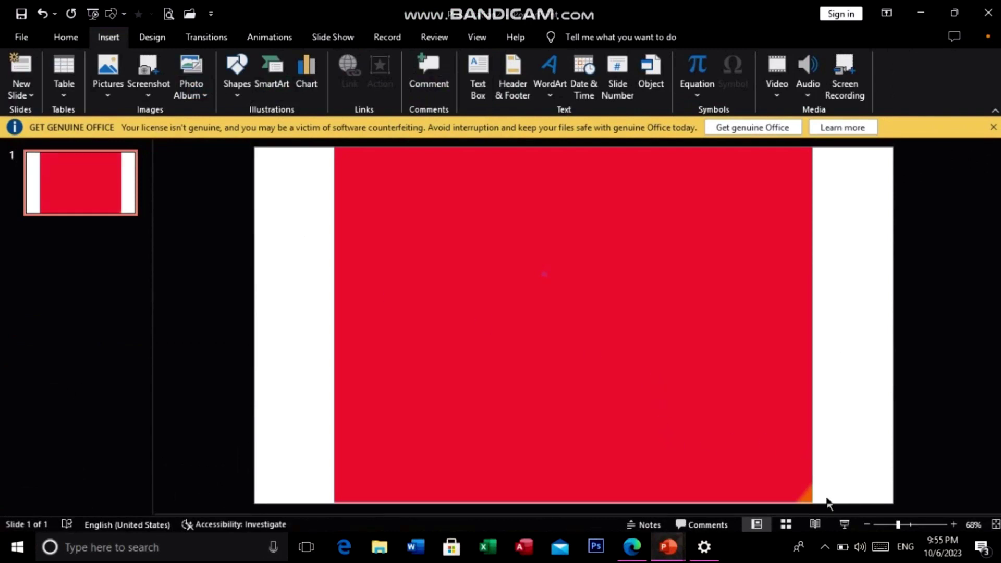
Zoom to 60% and stretch the red picture so its edges match the slide's edges.
drag(892, 525, 891, 528)
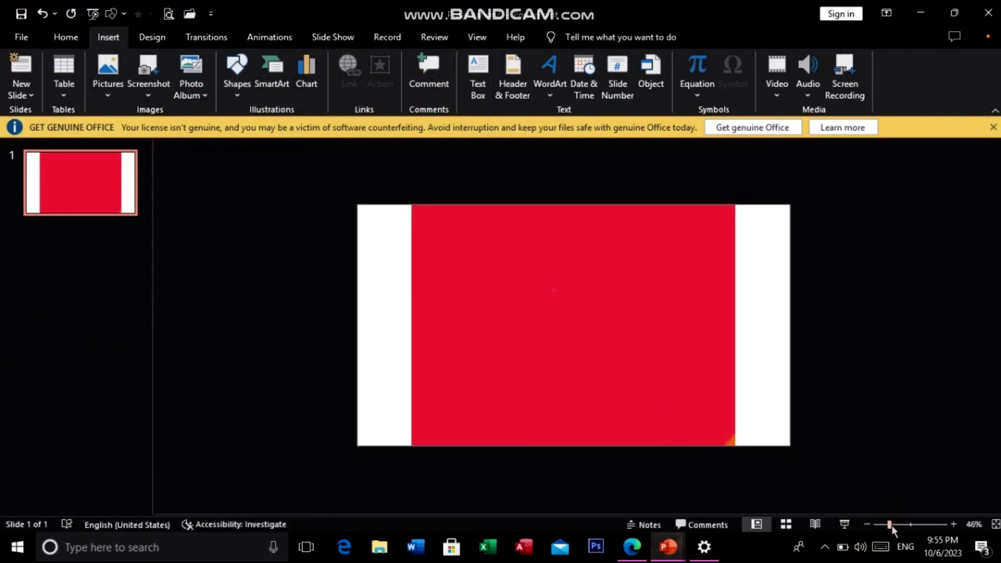
click(898, 527)
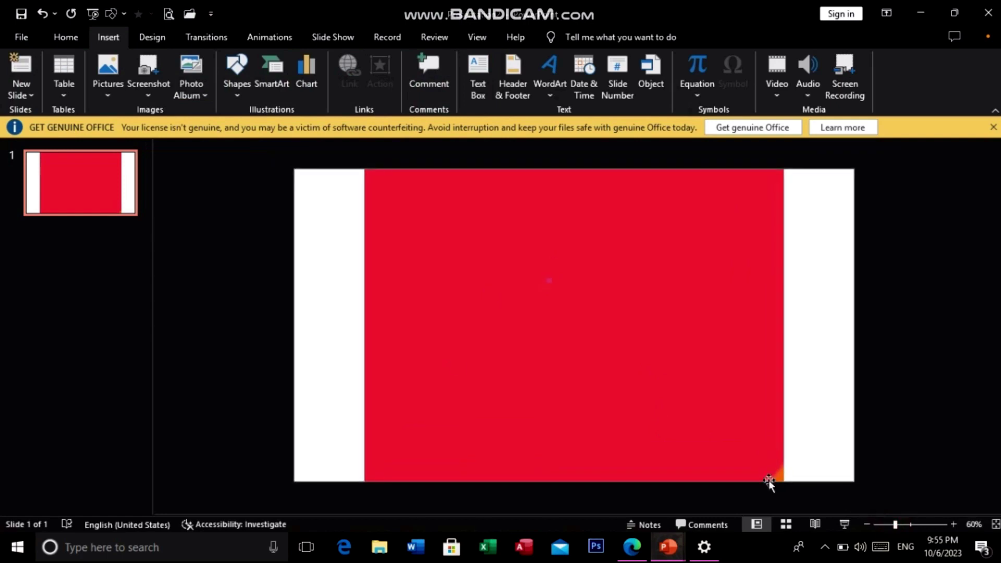
click(539, 311)
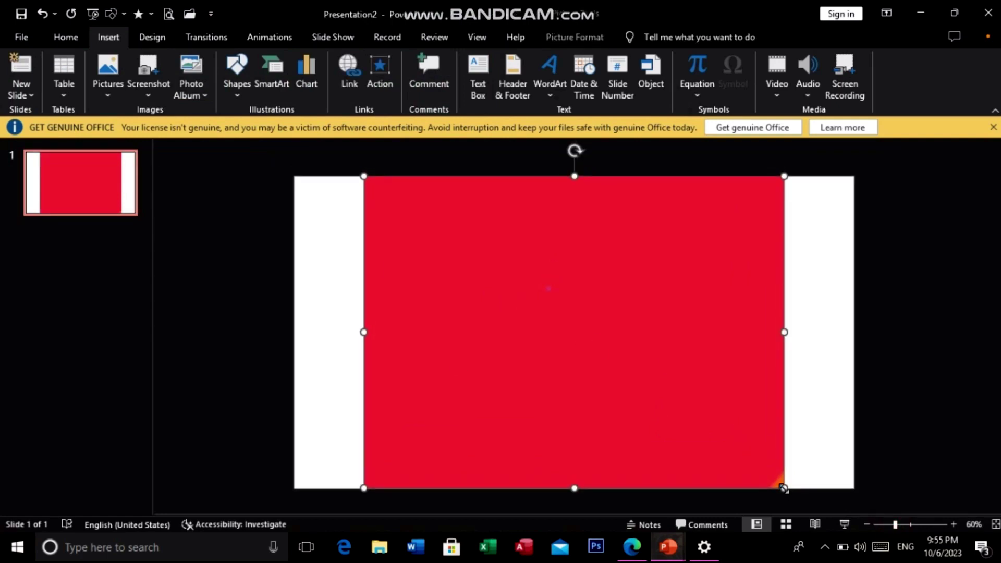
drag(783, 488, 906, 512)
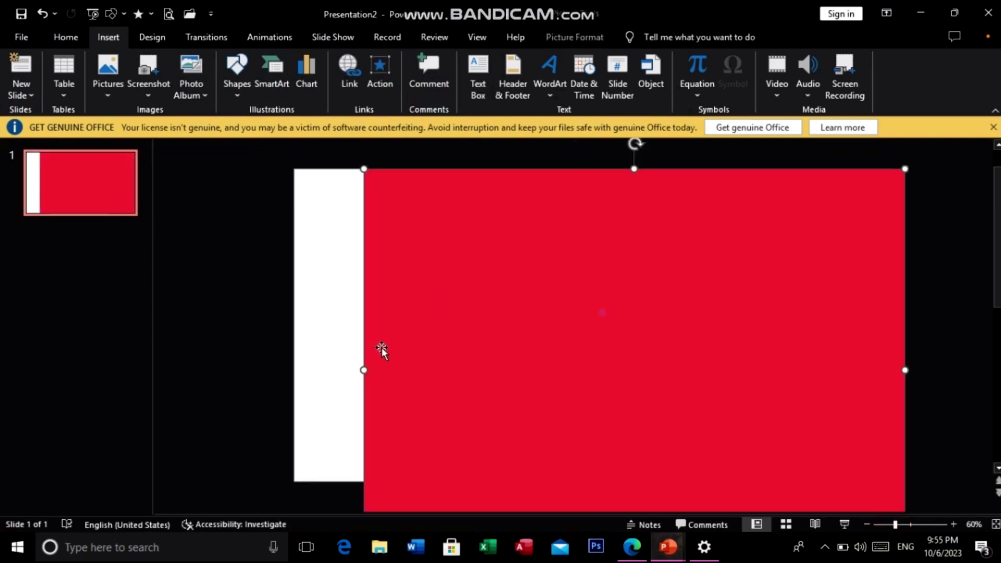
drag(364, 370, 264, 364)
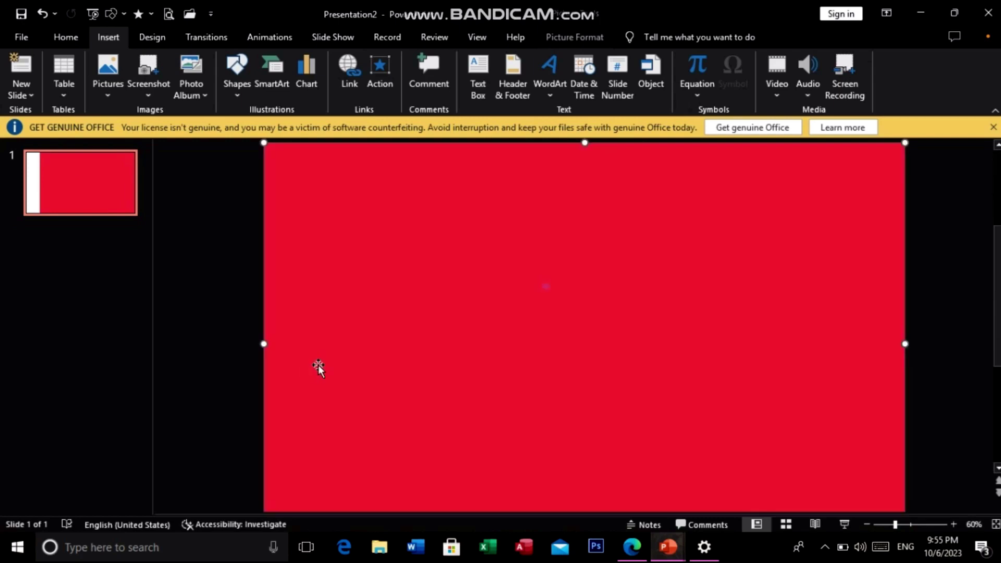
scroll(775, 420, down, 2)
mouse_move(909, 501)
mouse_down()
mouse_move(847, 380)
mouse_move(860, 503)
mouse_up()
drag(562, 501, 562, 441)
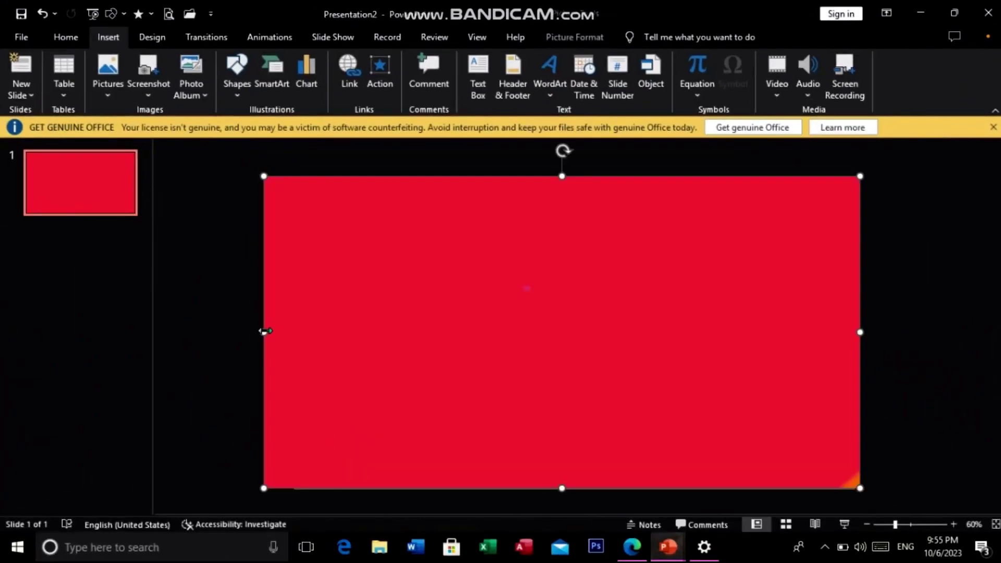
drag(265, 332, 293, 332)
drag(578, 176, 574, 175)
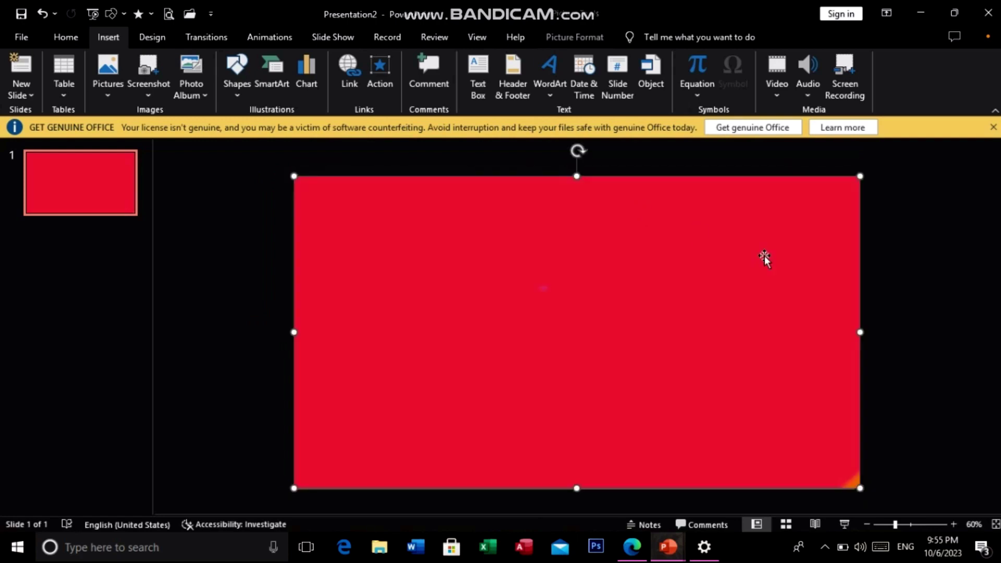
drag(860, 332, 854, 332)
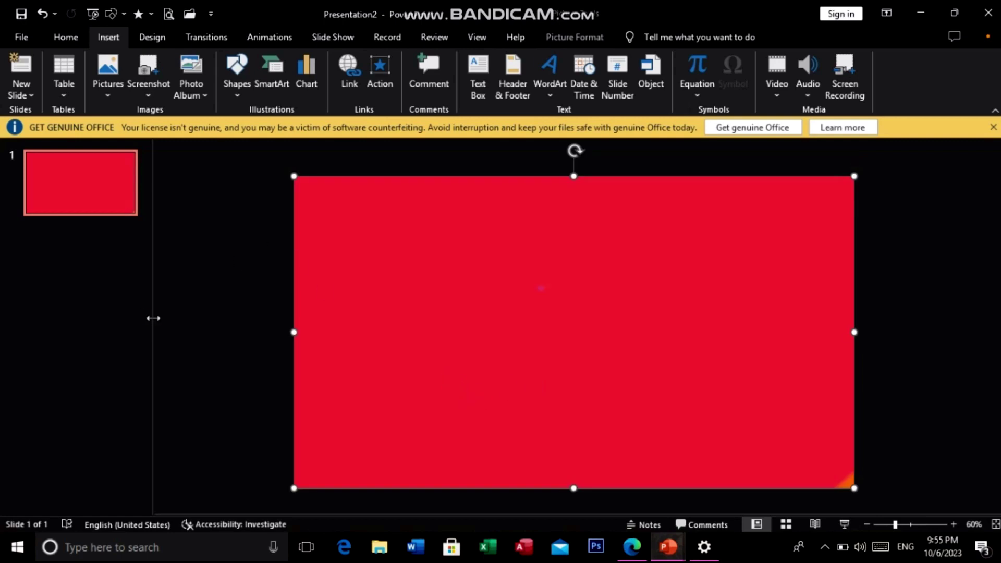
drag(153, 318, 49, 324)
Insert milk-splash image 7 from Downloads, then undo a trial resize.
click(108, 83)
click(119, 131)
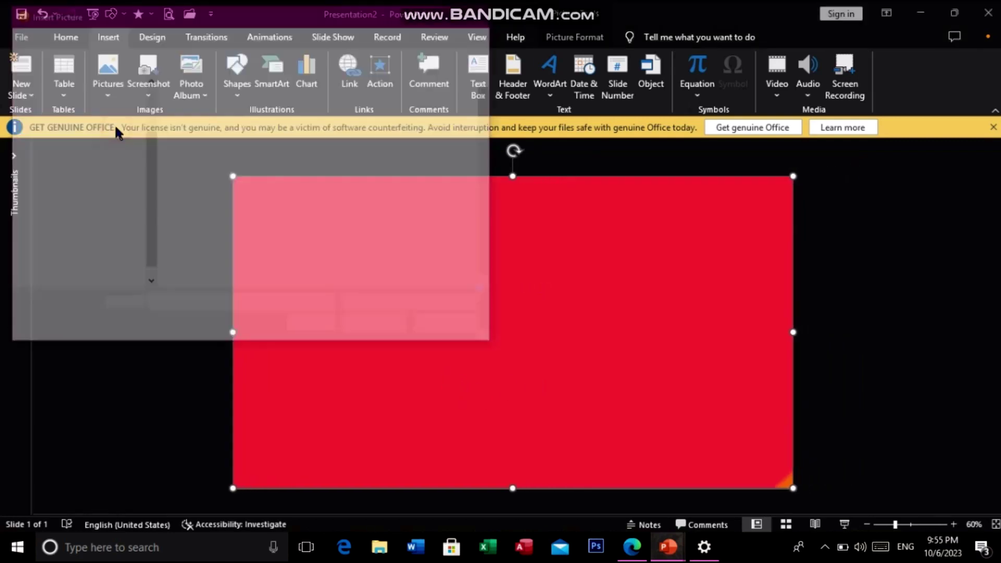
click(68, 179)
scroll(302, 174, down, 1)
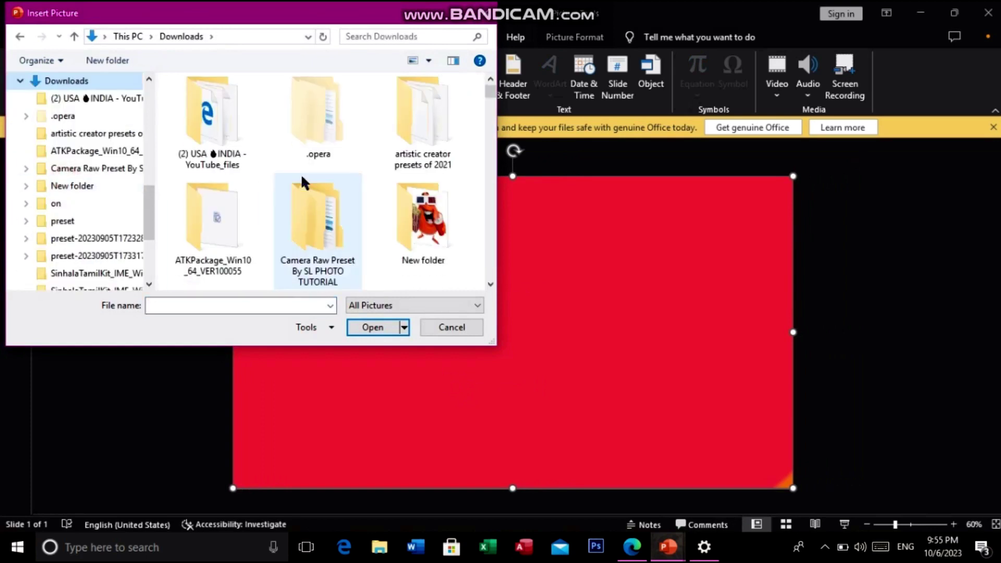
scroll(300, 174, down, 5)
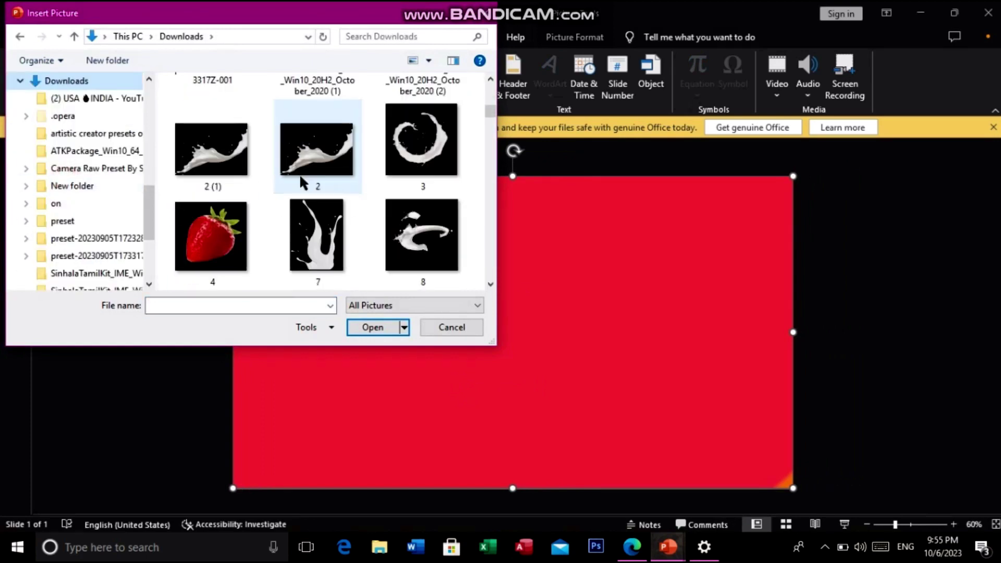
double_click(308, 214)
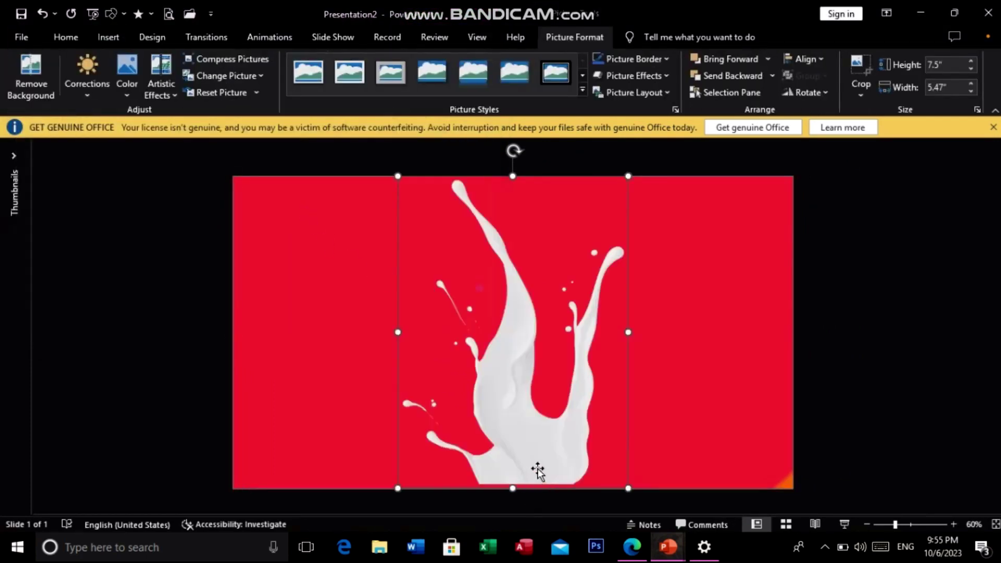
drag(538, 471, 532, 459)
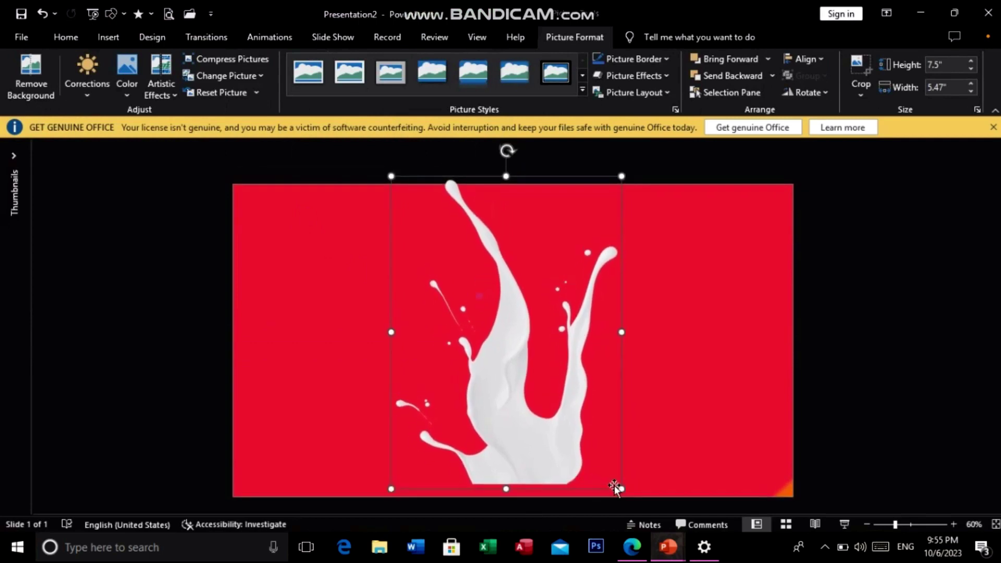
drag(621, 489, 600, 459)
key(ctrl+z)
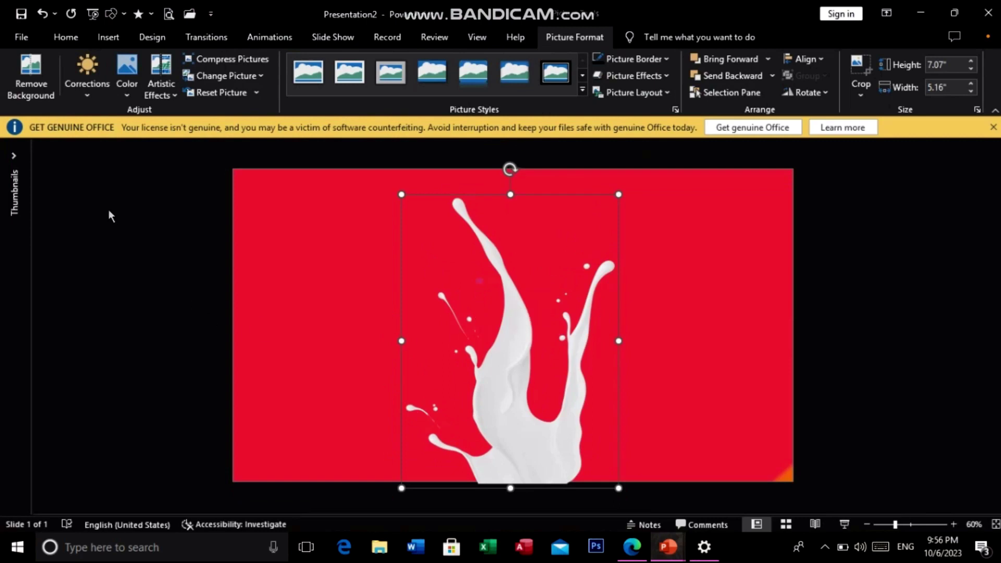
Insert the Bottle picture from Downloads onto the slide.
click(127, 96)
click(128, 94)
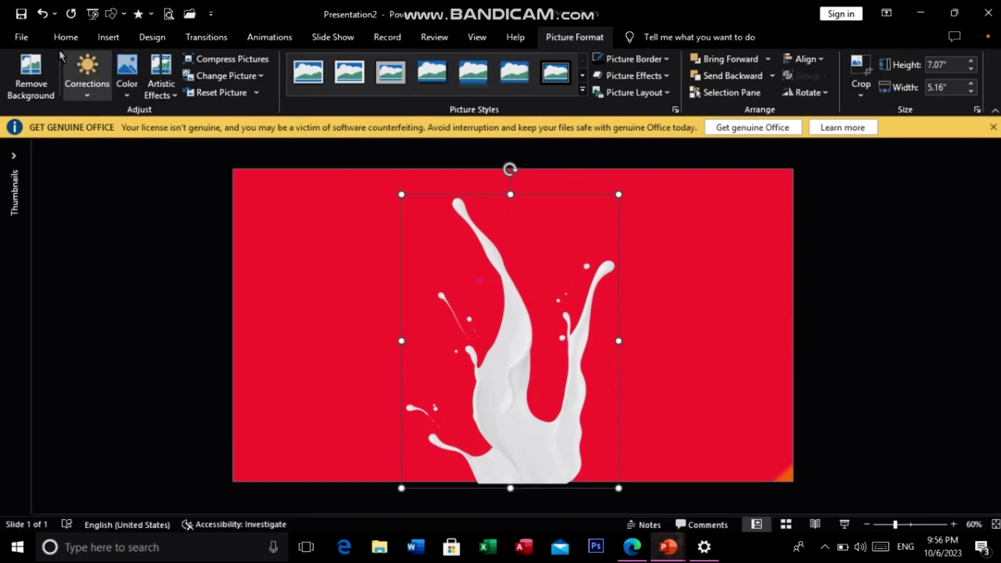
click(52, 43)
click(101, 46)
click(110, 83)
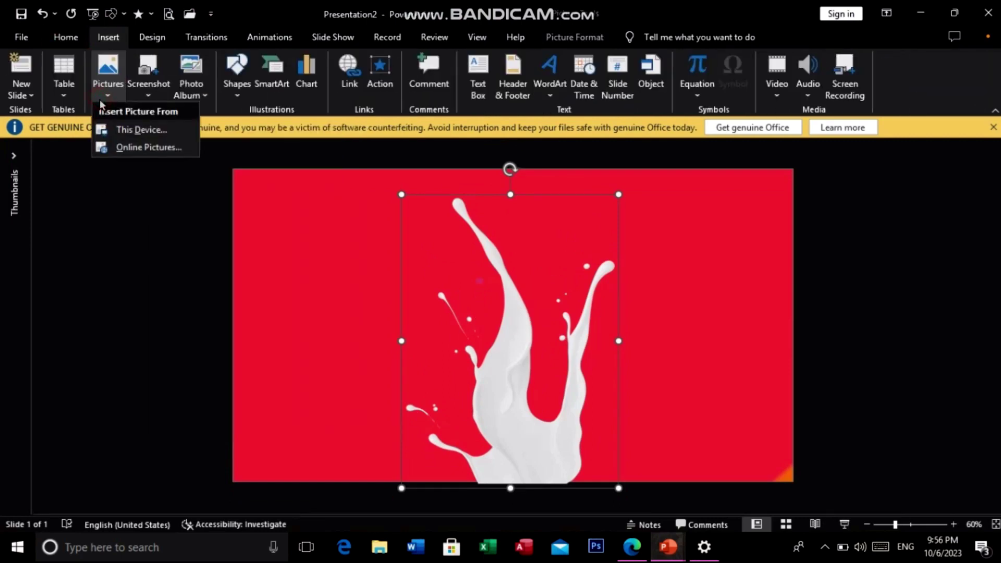
click(141, 133)
scroll(284, 190, down, 2)
scroll(268, 188, down, 2)
scroll(270, 196, down, 3)
scroll(393, 126, down, 1)
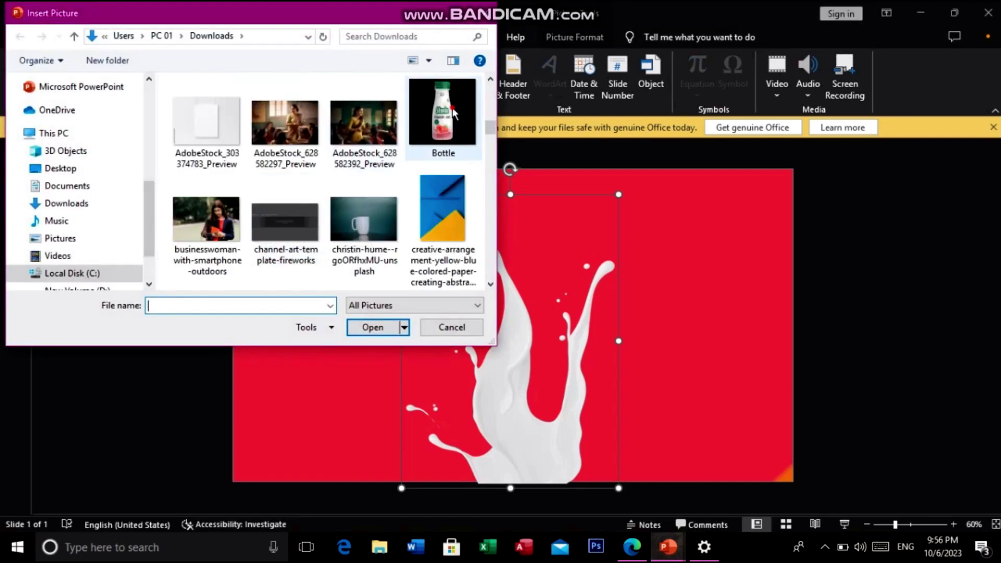
double_click(452, 112)
Place the bottle left of the splash, then enlarge the splash and shift it slightly left.
drag(516, 377, 522, 390)
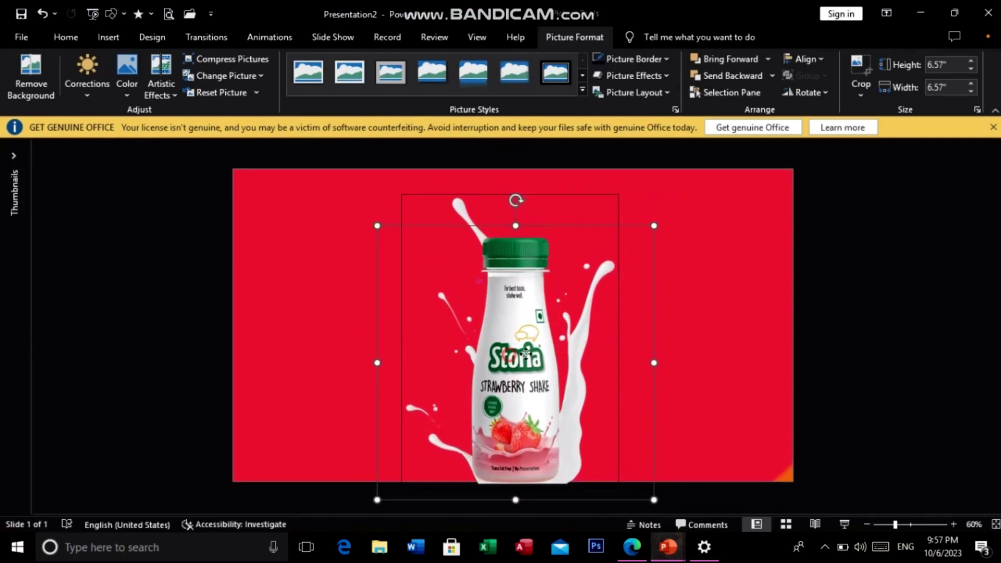
click(543, 402)
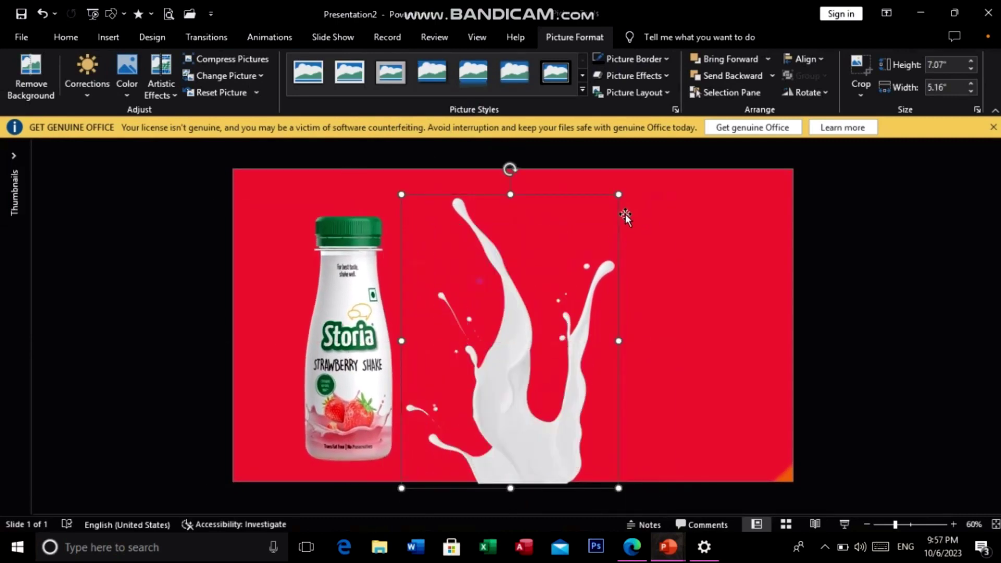
drag(619, 195, 642, 179)
drag(519, 420, 508, 413)
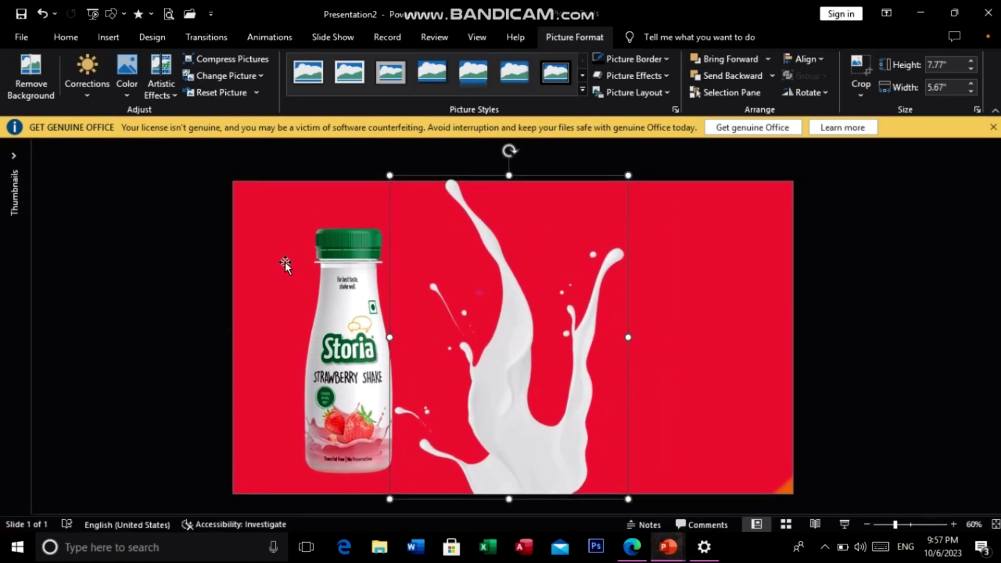
Give the milk splash a Zoom entrance animation starting After Previous, then select the bottle.
click(264, 45)
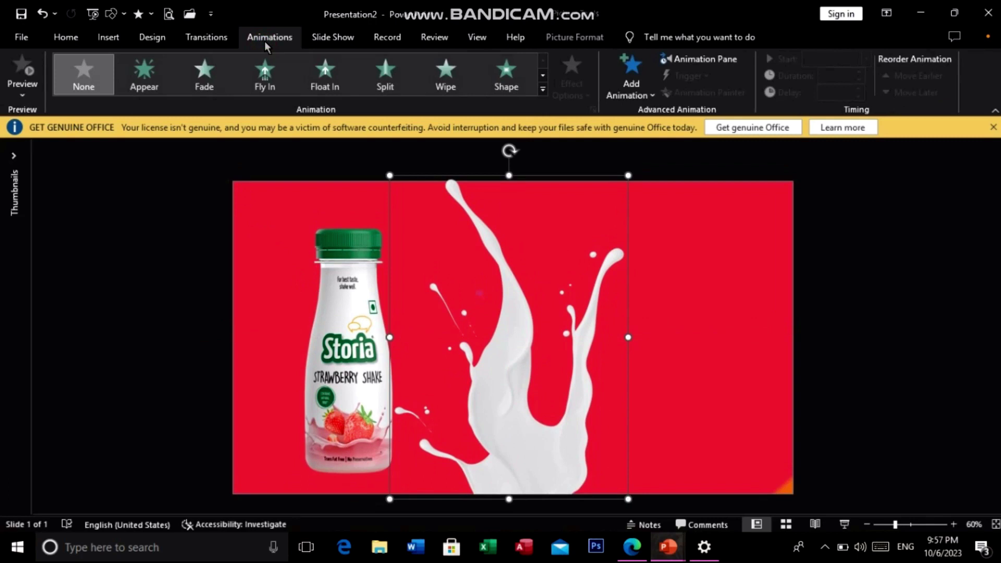
click(543, 90)
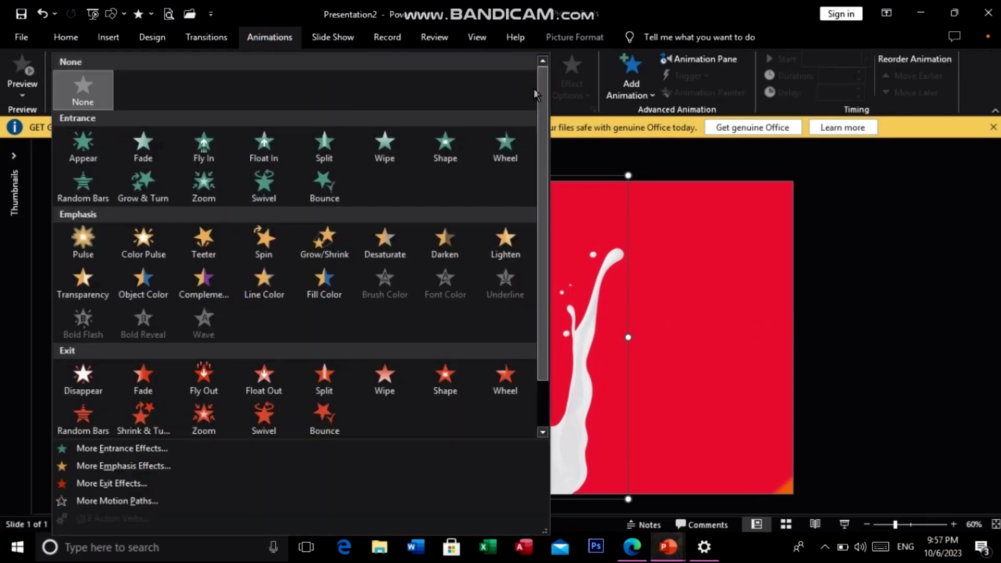
click(204, 183)
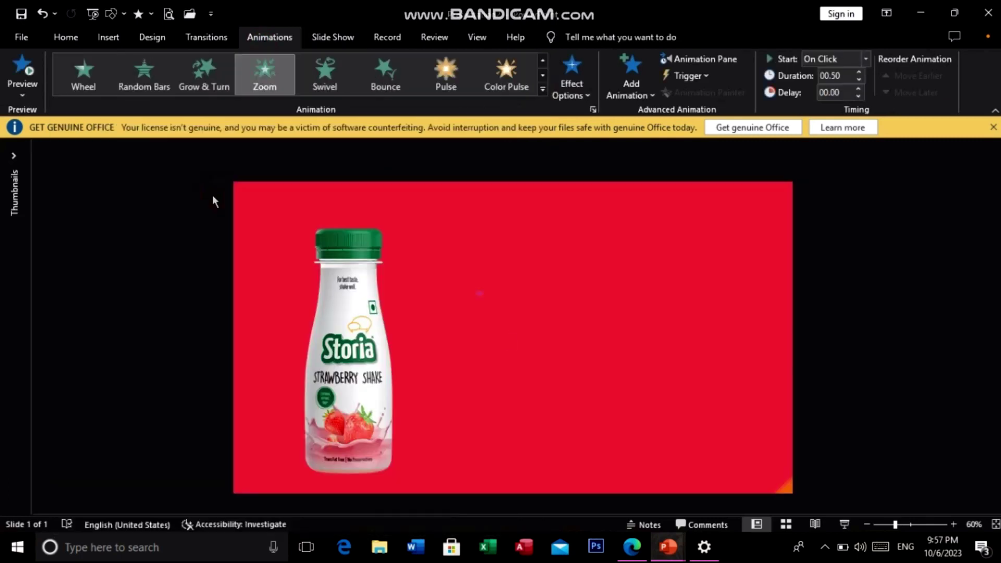
click(865, 60)
click(844, 105)
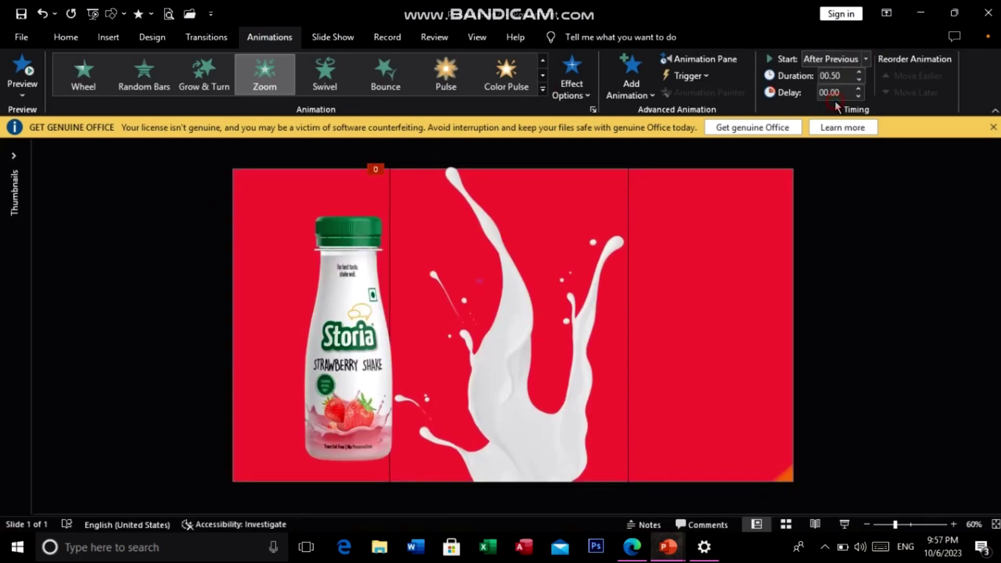
double_click(334, 353)
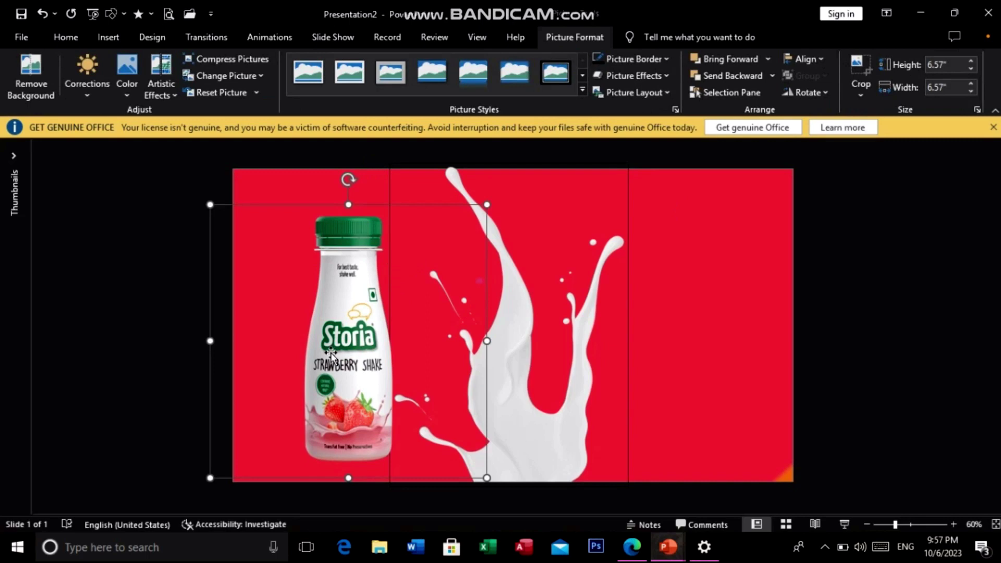
Move the bottle left, insert splash '2 (1)', shrink it to about 5 by 7 inches and centre it.
drag(331, 354, 306, 360)
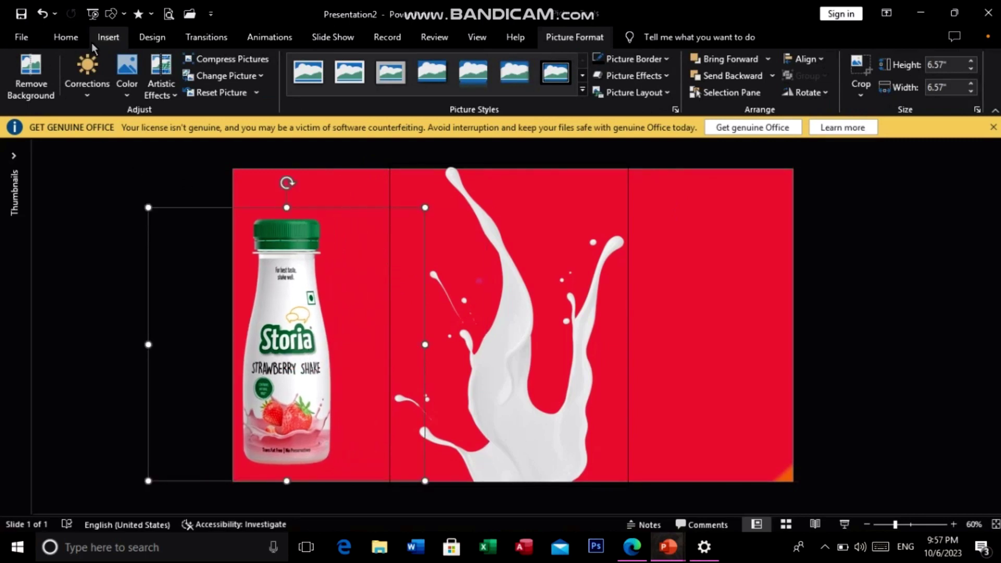
click(109, 37)
click(112, 78)
click(130, 130)
scroll(315, 201, down, 5)
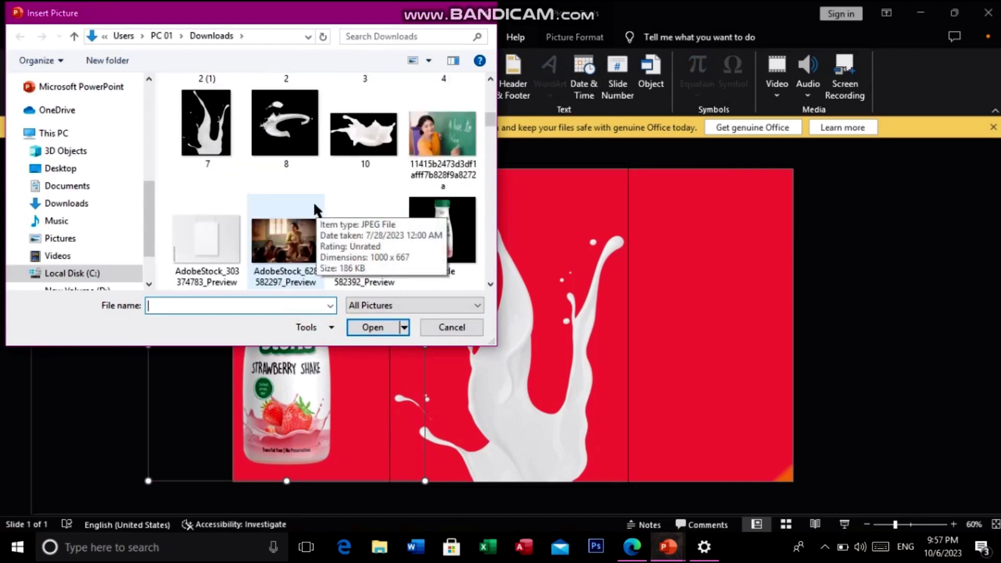
scroll(314, 202, up, 2)
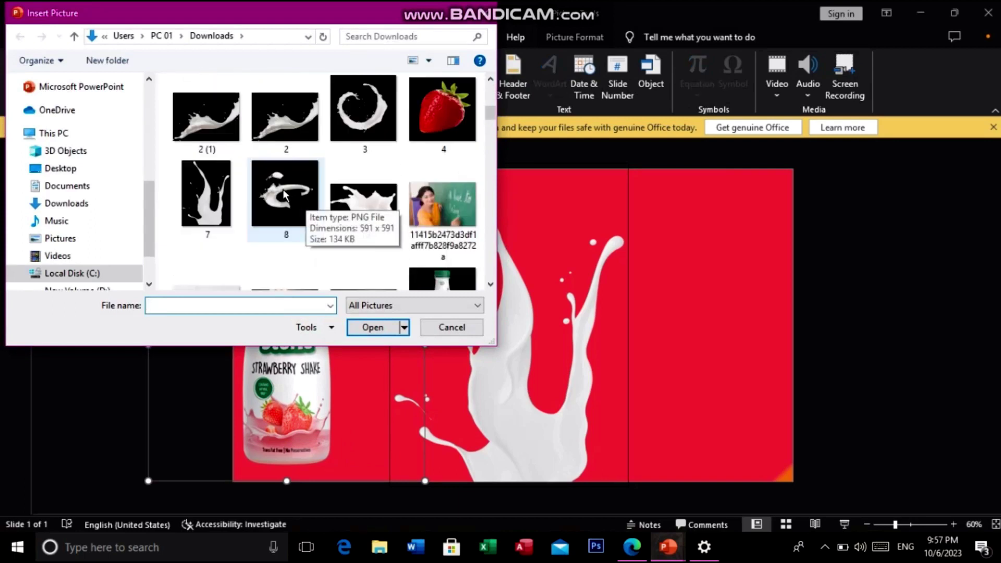
double_click(219, 131)
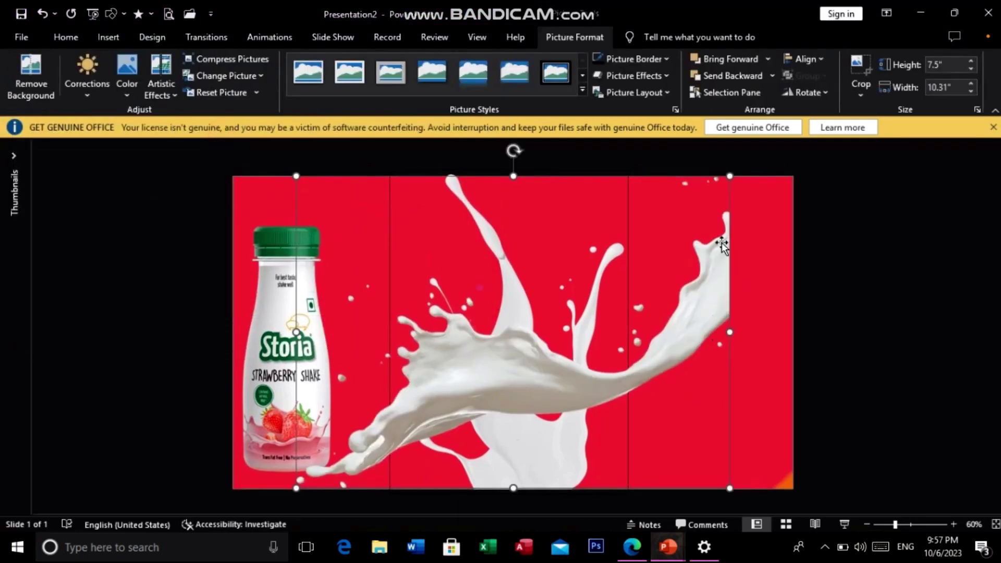
click(514, 151)
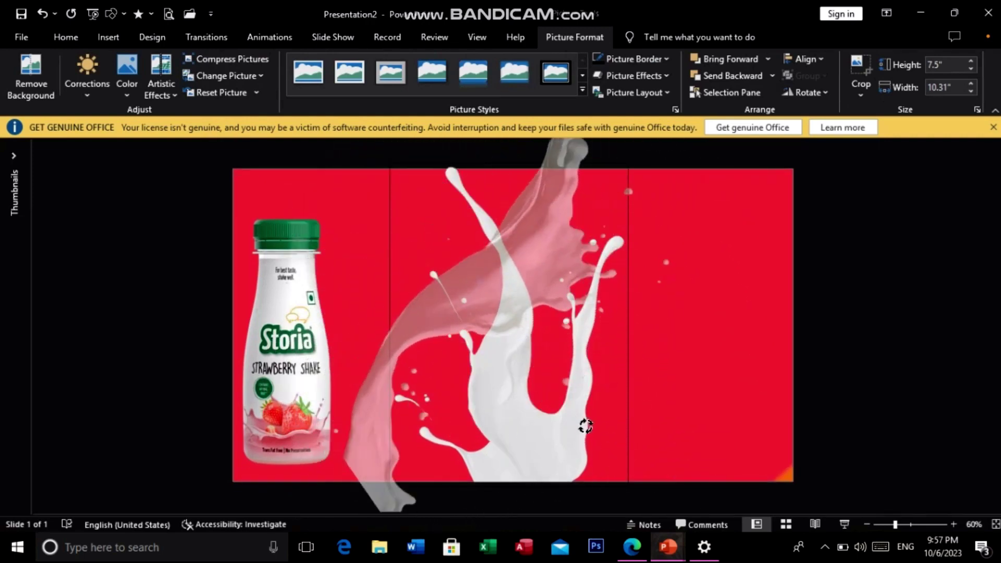
click(517, 420)
drag(772, 324, 607, 325)
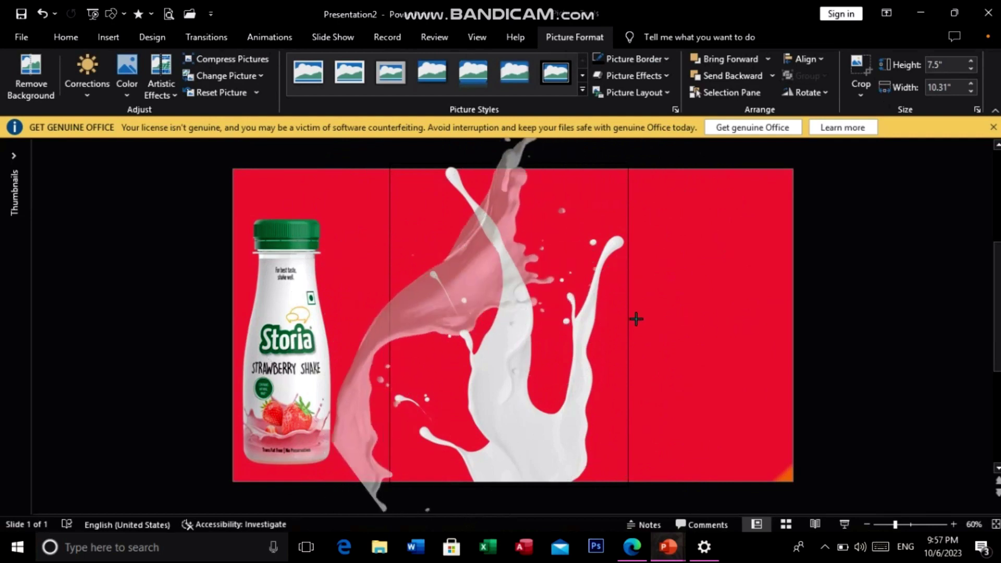
drag(358, 328, 520, 327)
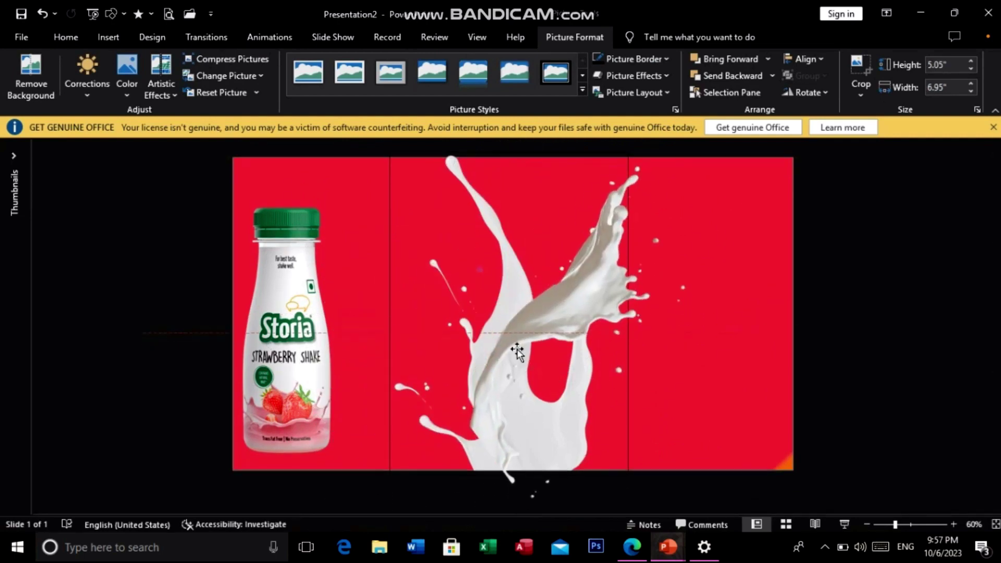
Send the new splash, the tall splash and the red background to the back in turn.
right_click(520, 327)
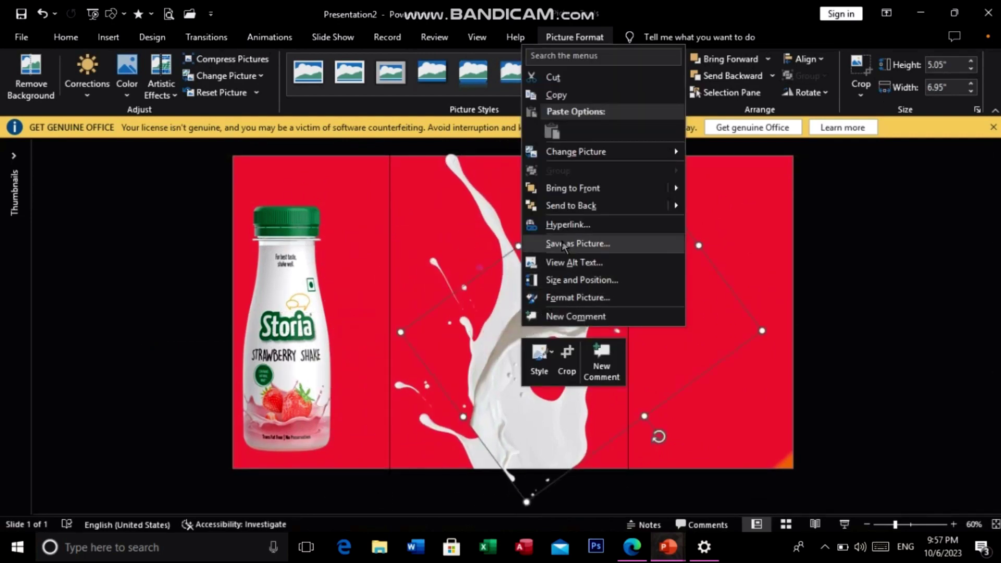
click(565, 207)
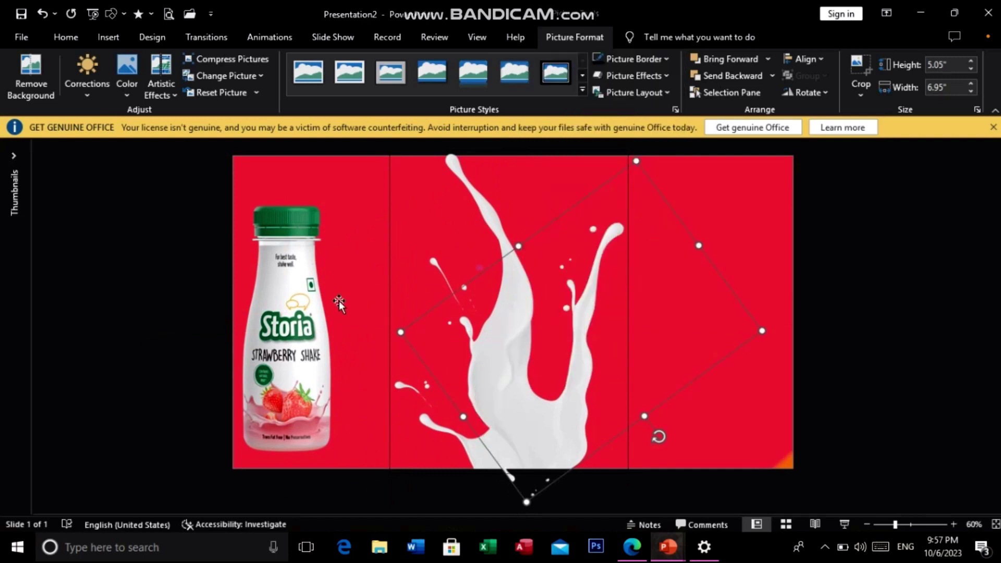
right_click(513, 367)
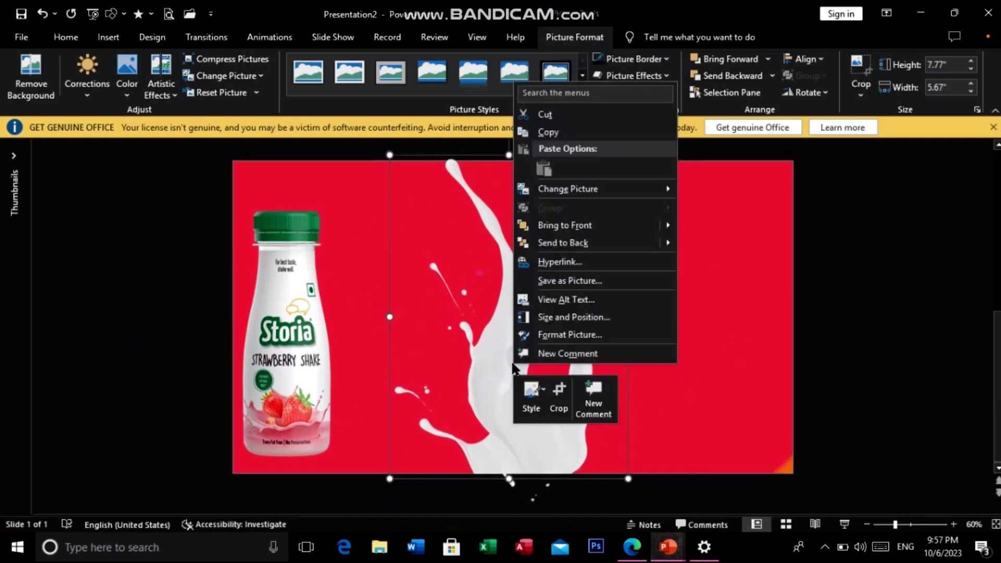
click(553, 243)
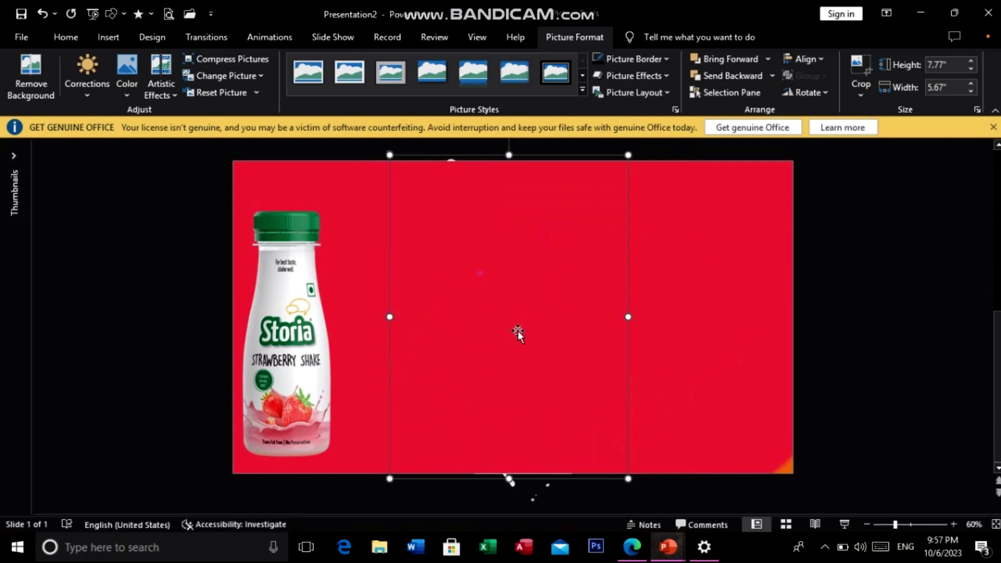
right_click(503, 346)
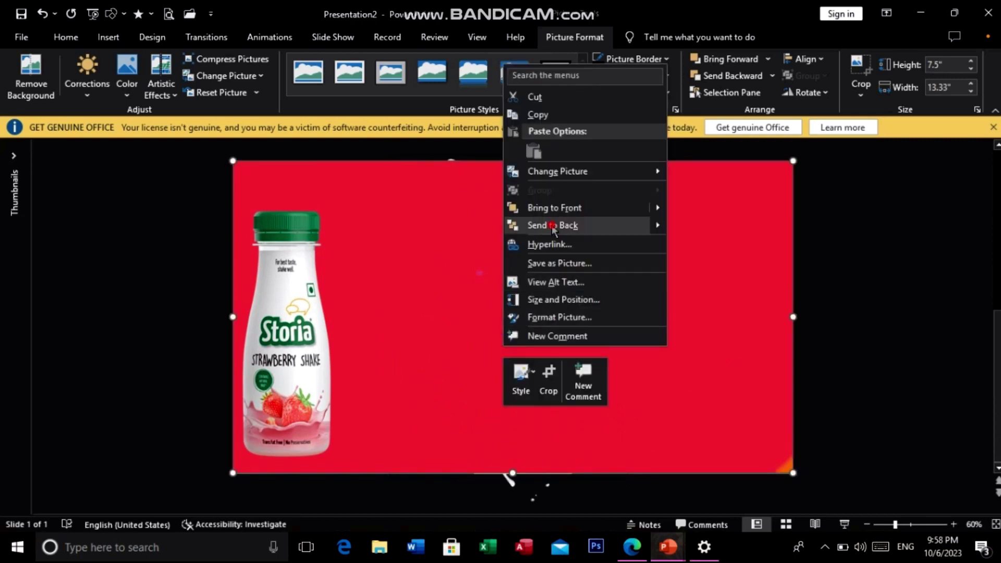
click(553, 226)
Centre the Storia bottle on the slide and open Color options for the diagonal splash.
click(282, 344)
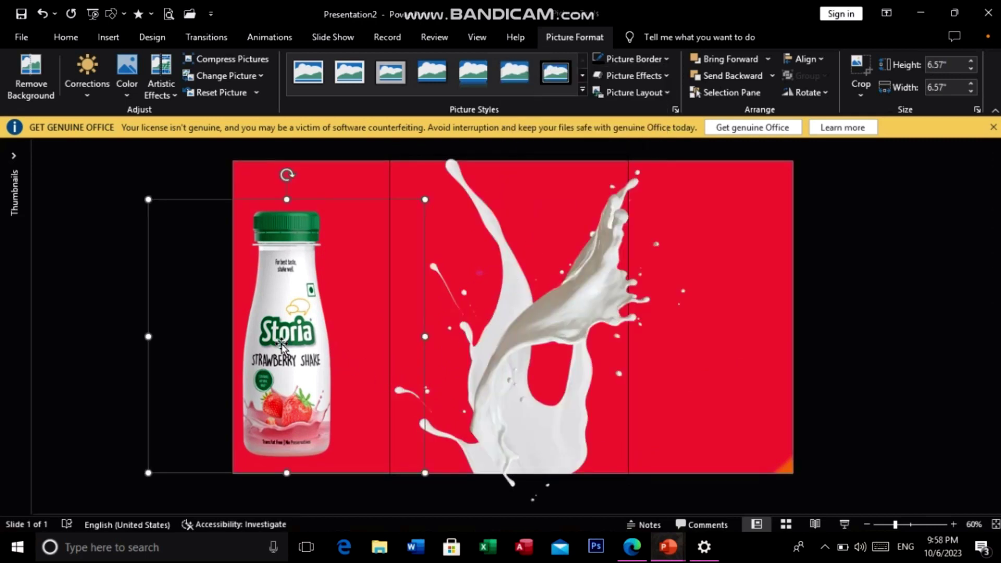
drag(299, 350, 523, 359)
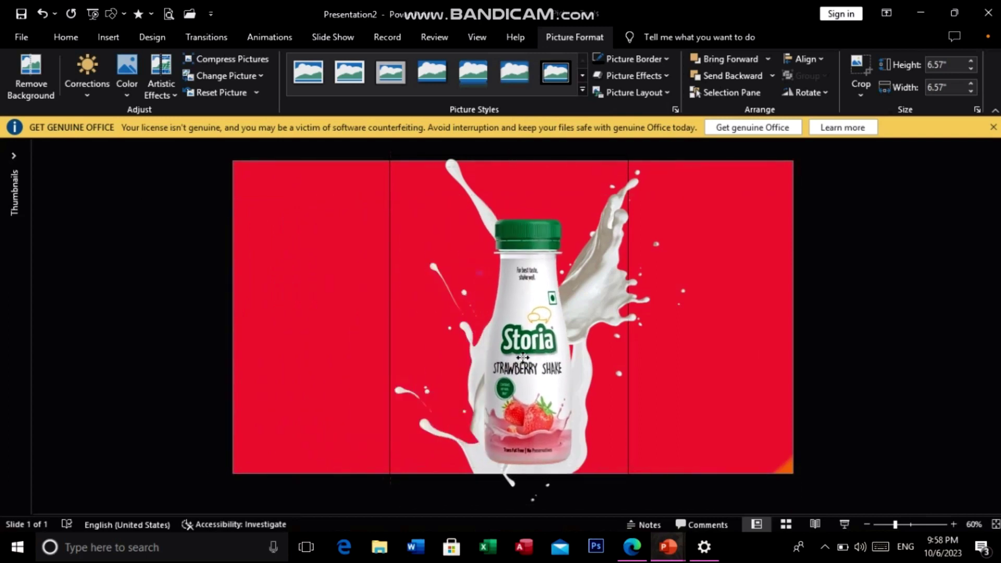
drag(523, 359, 520, 368)
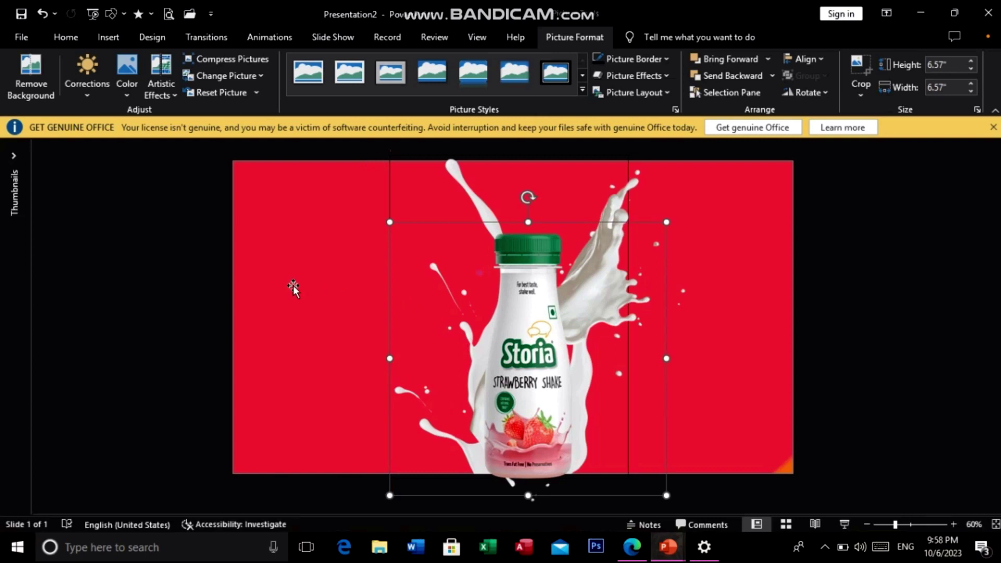
click(610, 244)
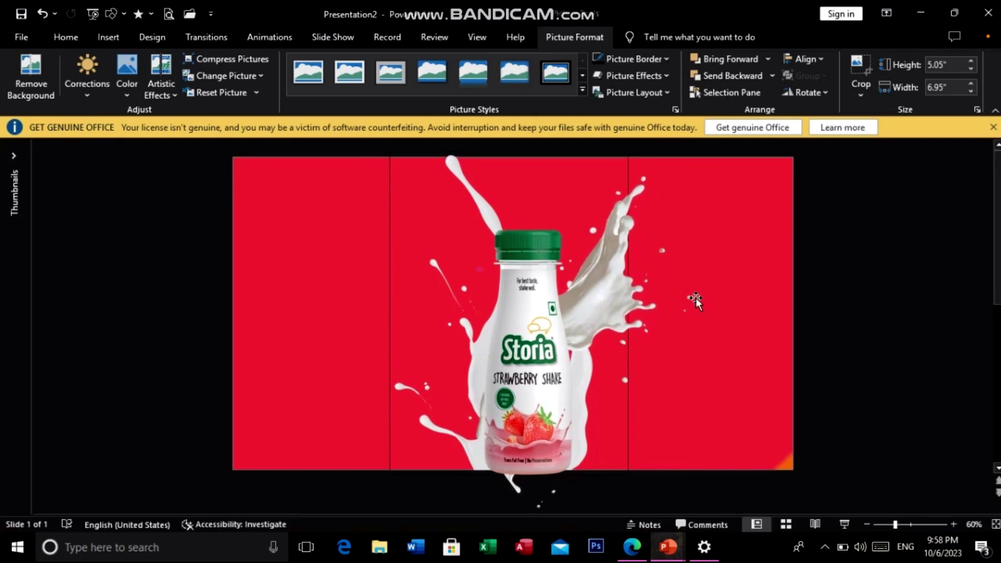
click(126, 78)
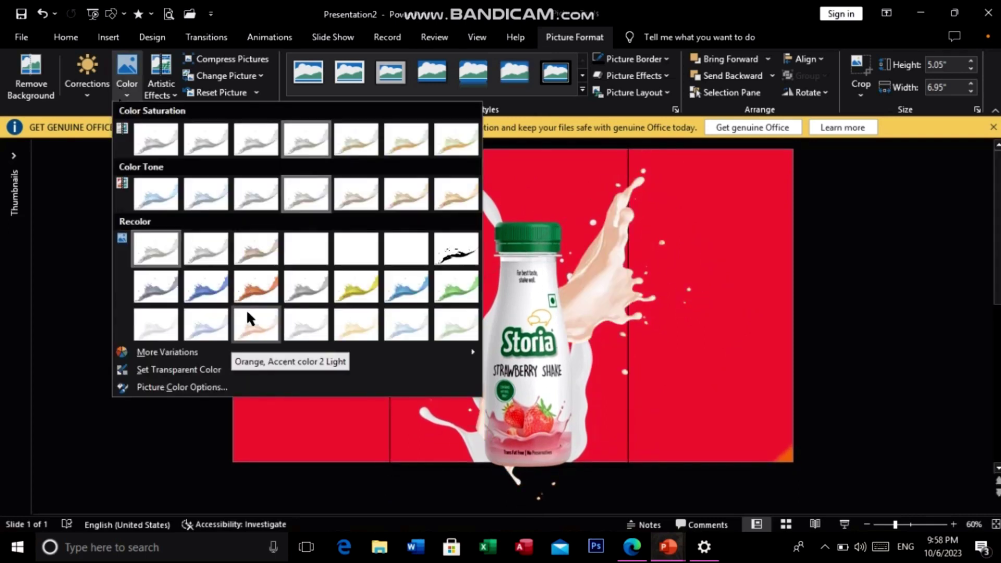
mouse_move(167, 352)
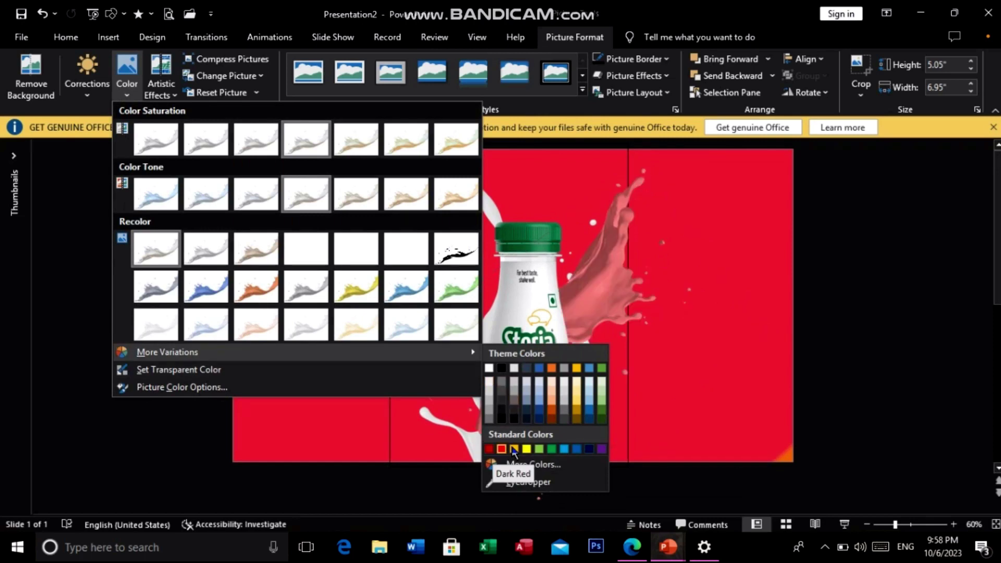
Recolour both the diagonal and the tall milk splashes grey.
click(513, 414)
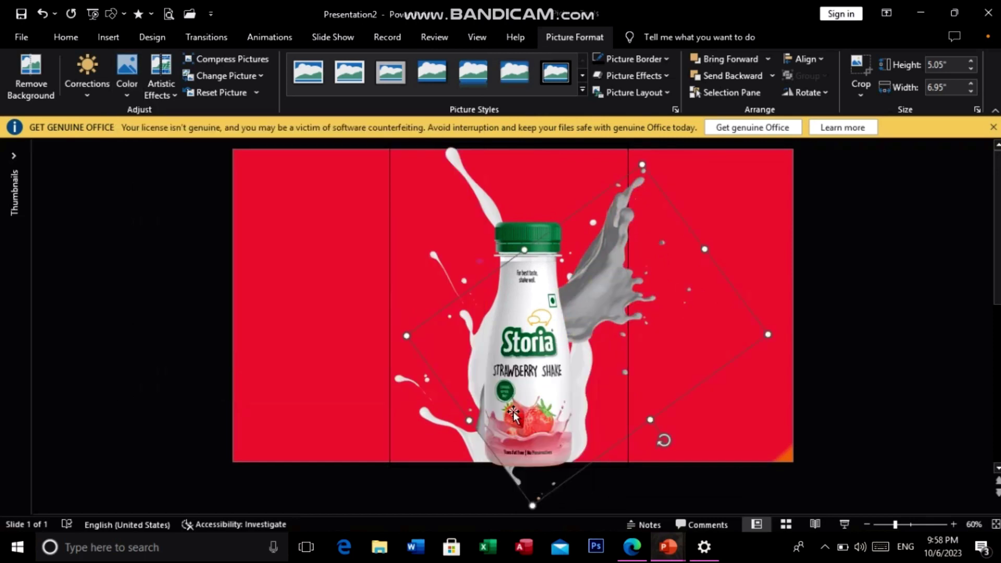
click(485, 212)
click(136, 86)
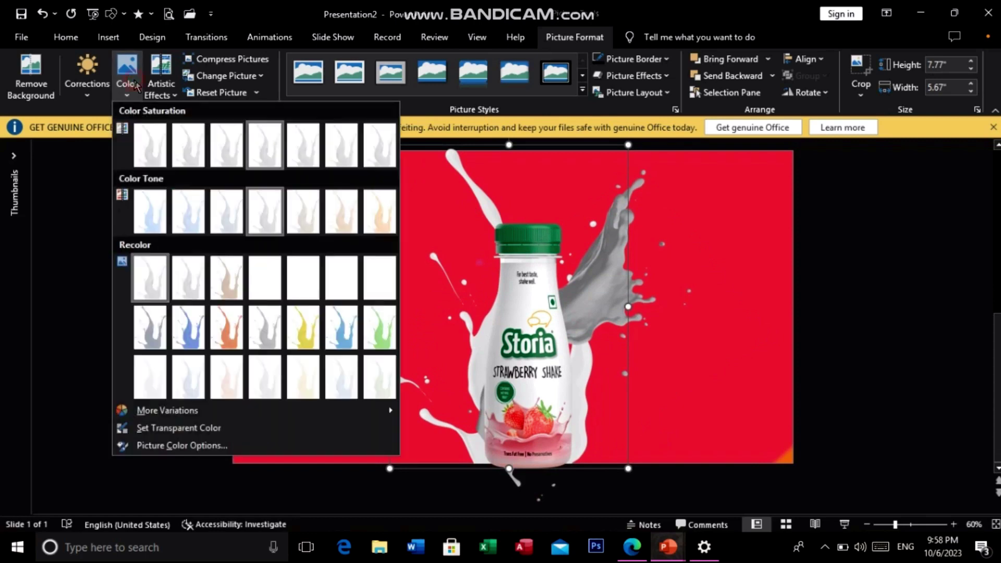
mouse_move(167, 410)
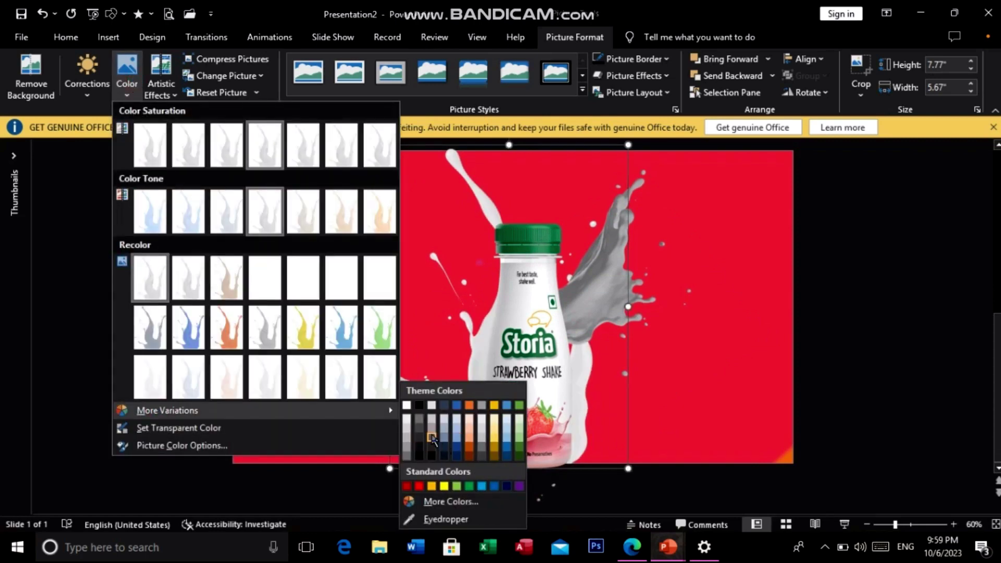
click(433, 438)
click(275, 329)
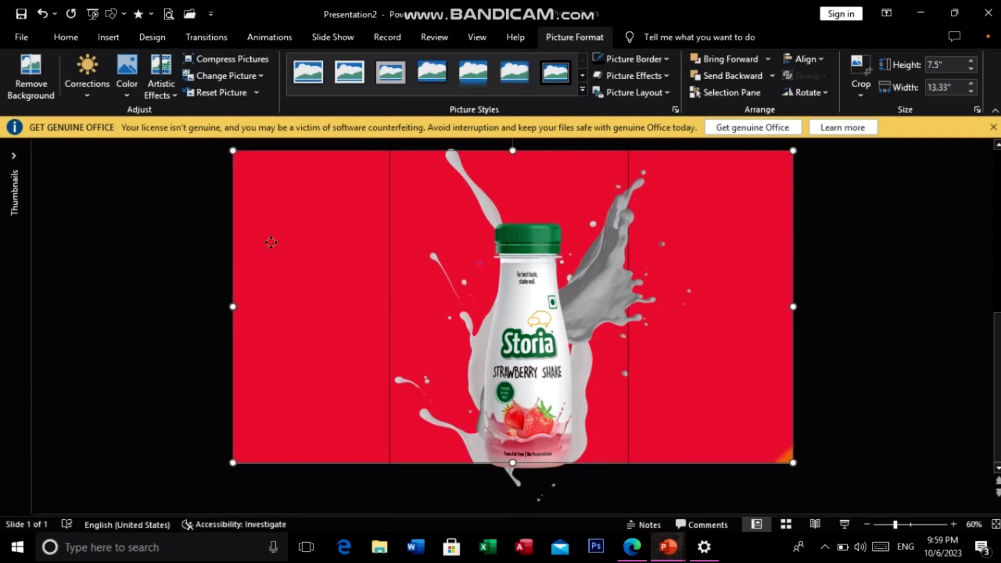
Insert the swirling milk-splash picture from the computer onto the slide.
click(109, 38)
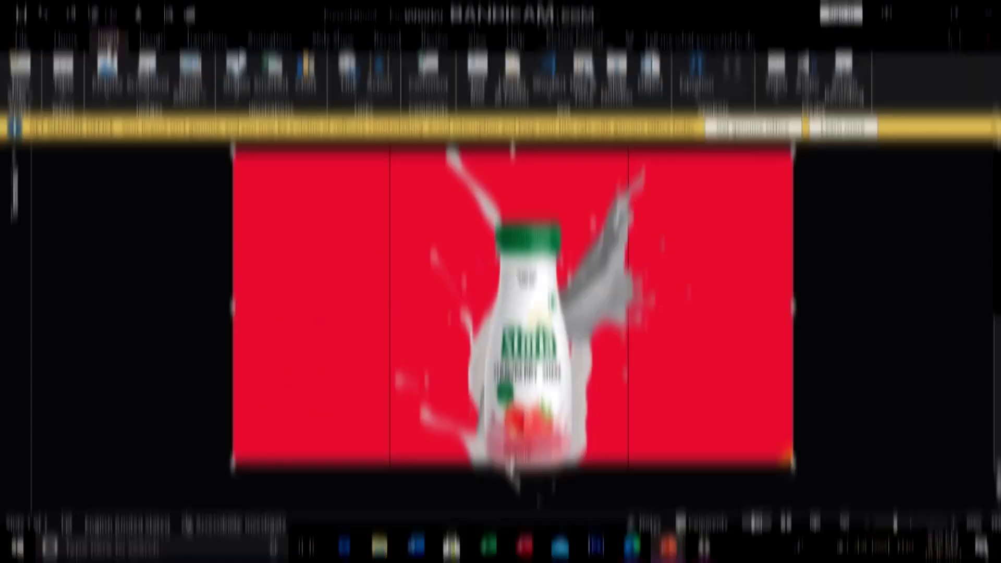
click(108, 73)
click(135, 131)
scroll(312, 182, down, 5)
scroll(313, 183, down, 3)
double_click(337, 140)
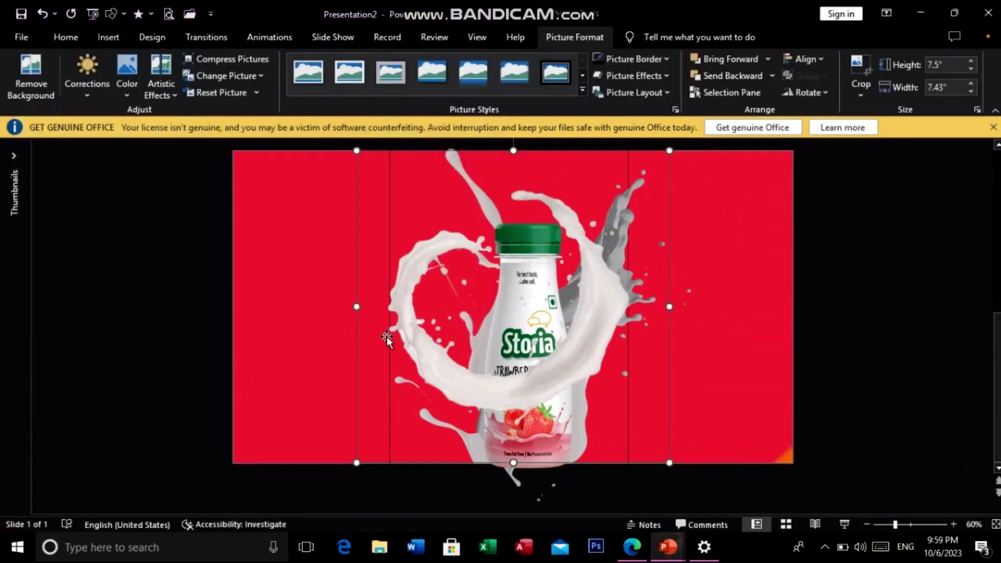
drag(326, 350, 324, 349)
click(410, 269)
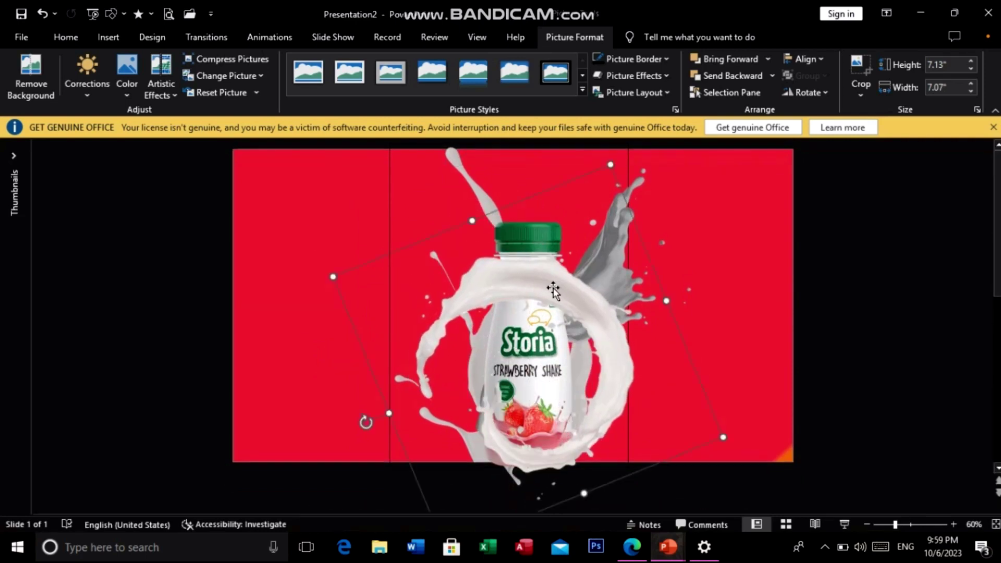
Send the swirl behind the bottle and centre the bottle over the swirl.
right_click(551, 286)
click(601, 167)
right_click(534, 288)
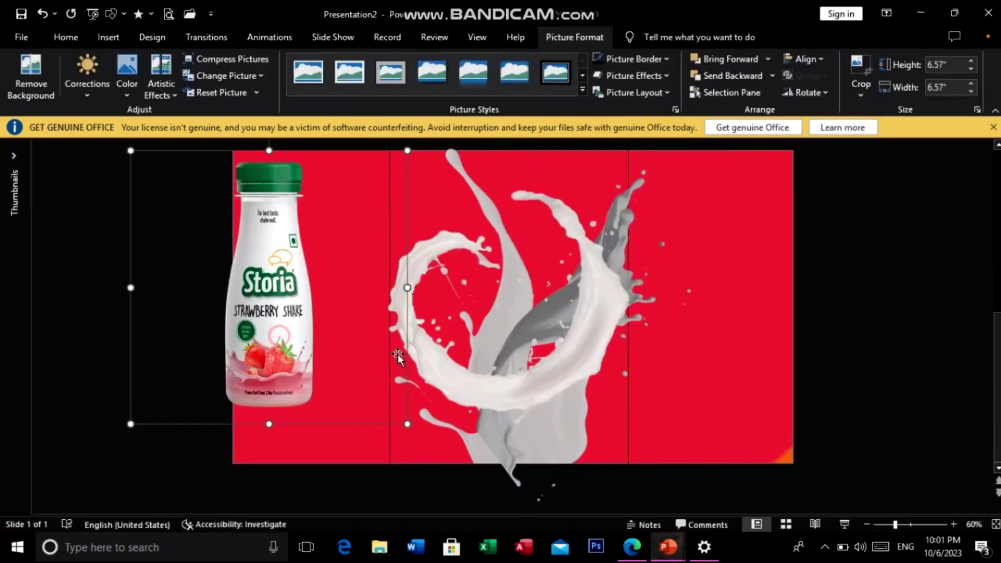
drag(295, 323, 554, 369)
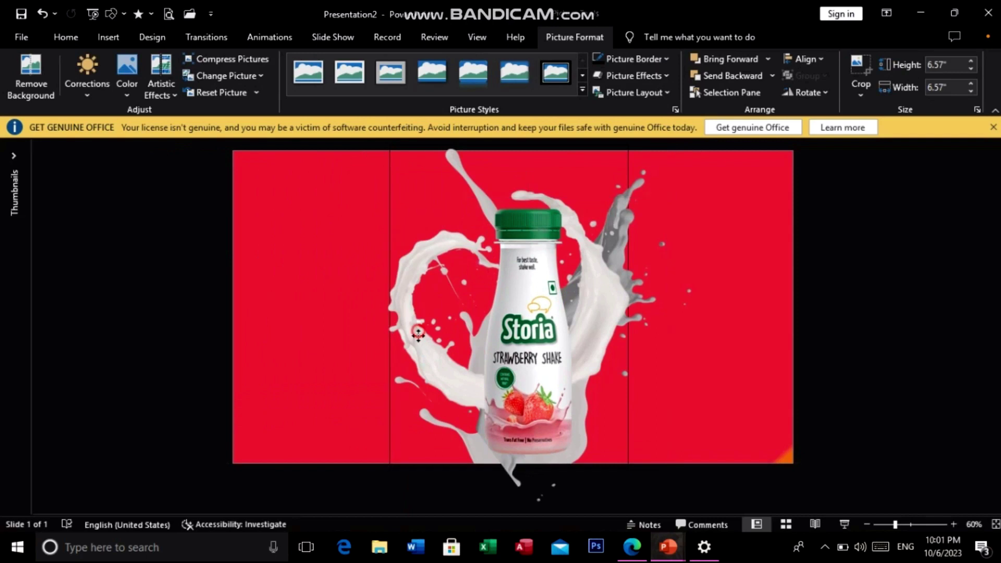
drag(419, 334, 422, 341)
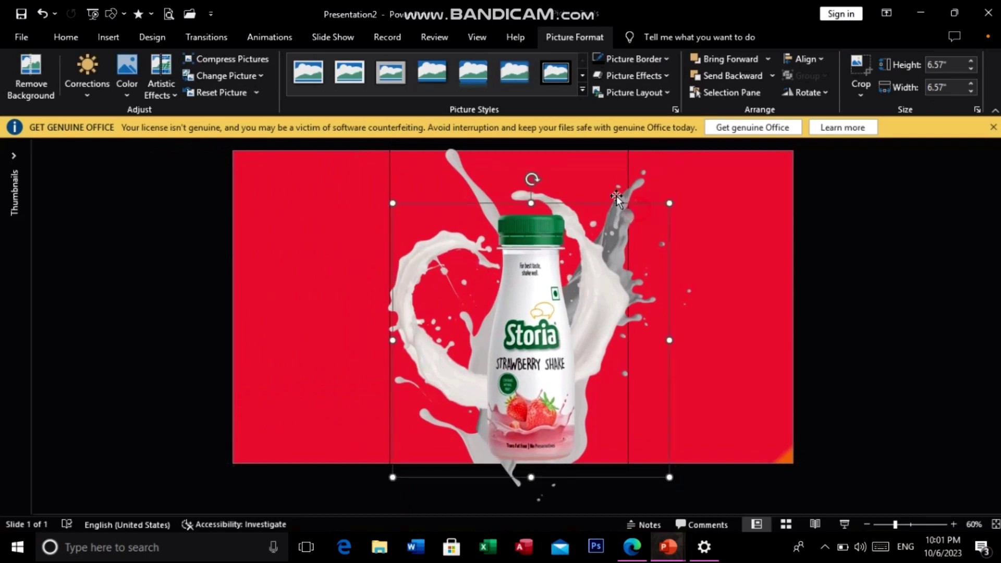
click(584, 179)
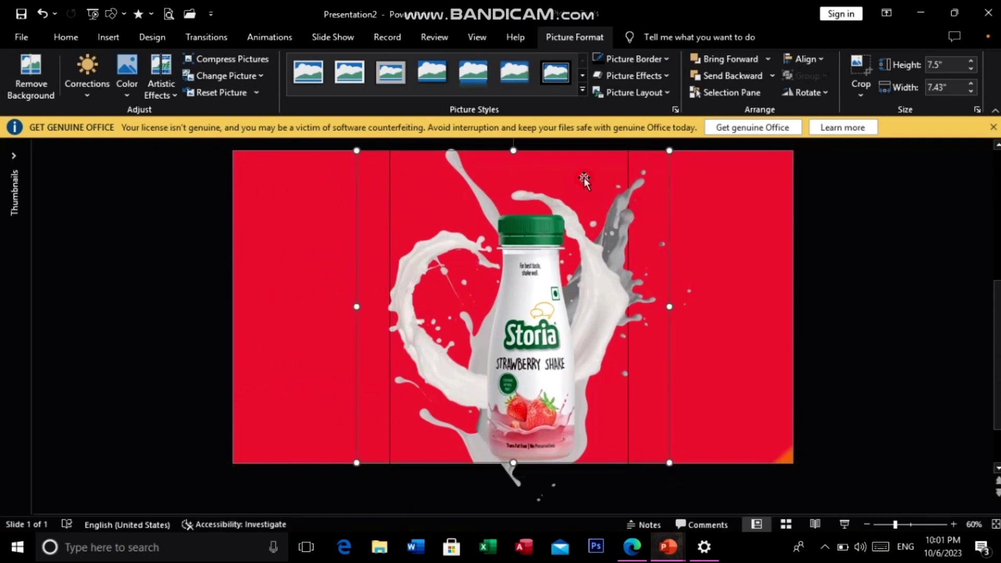
click(696, 241)
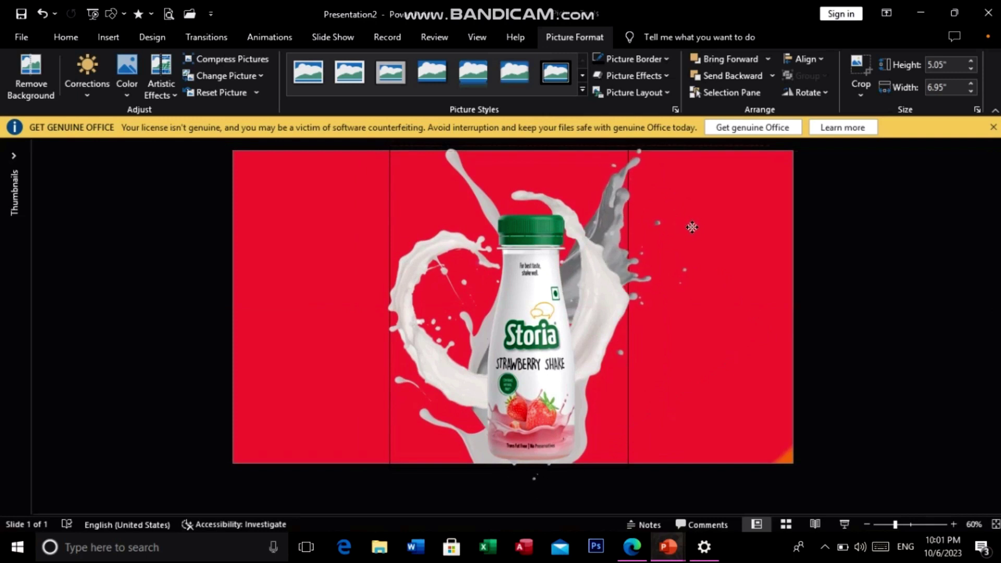
Move the bottle aside, then tilt, shift down and slightly shrink the milk splash.
scroll(692, 227, up, 1)
click(377, 338)
drag(526, 339, 313, 328)
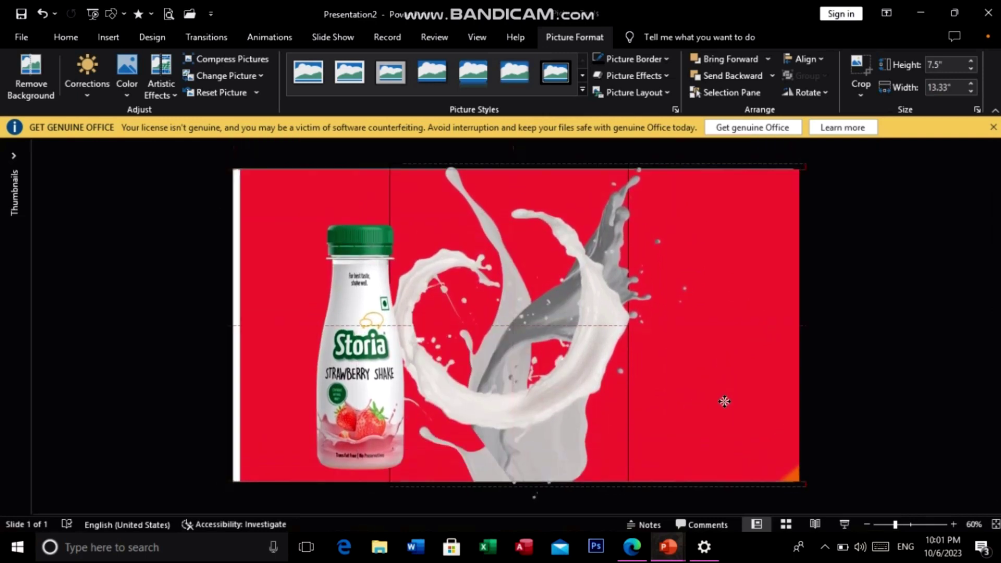
click(650, 364)
drag(511, 155, 414, 366)
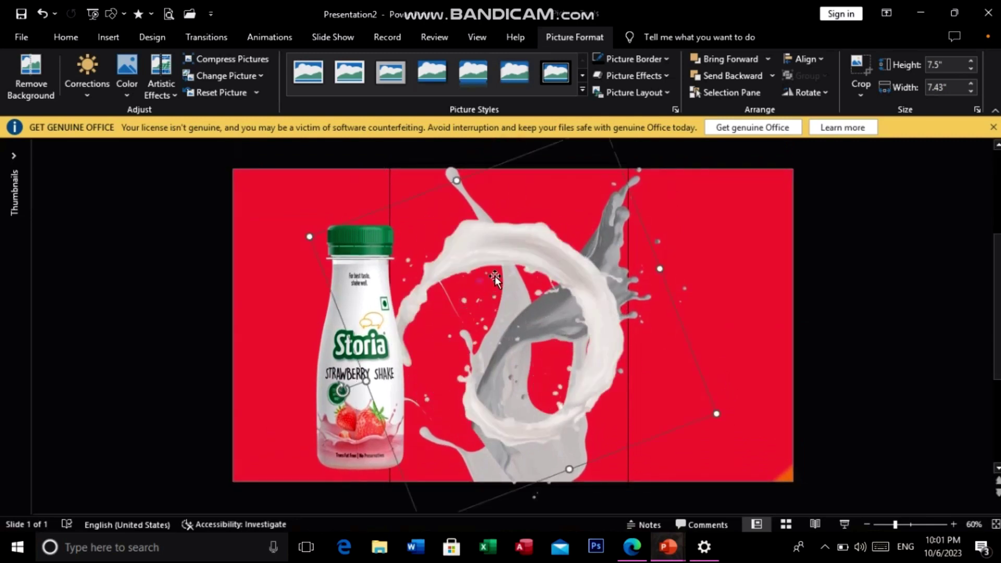
drag(524, 256, 533, 295)
scroll(536, 293, down, 1)
click(712, 447)
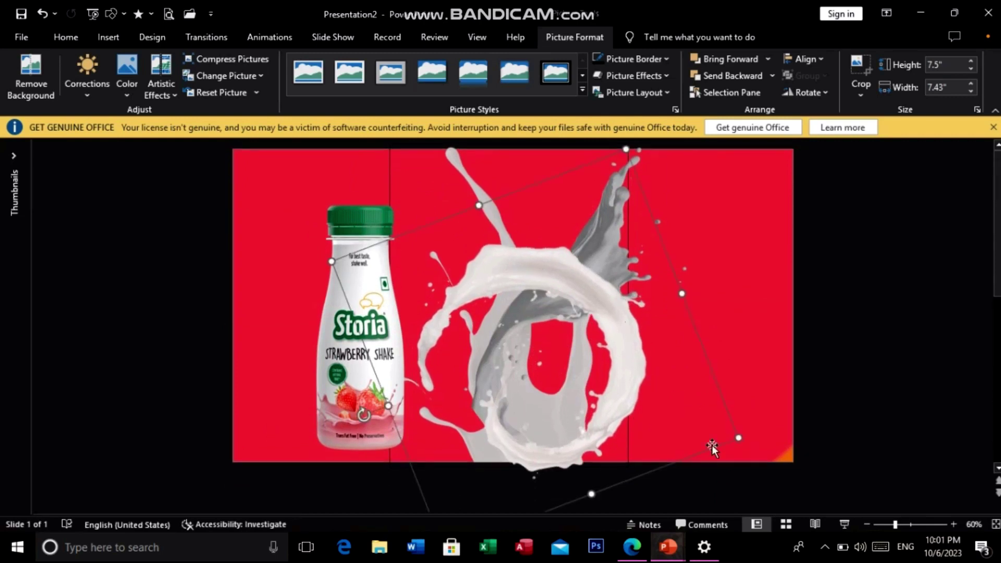
drag(741, 444, 700, 424)
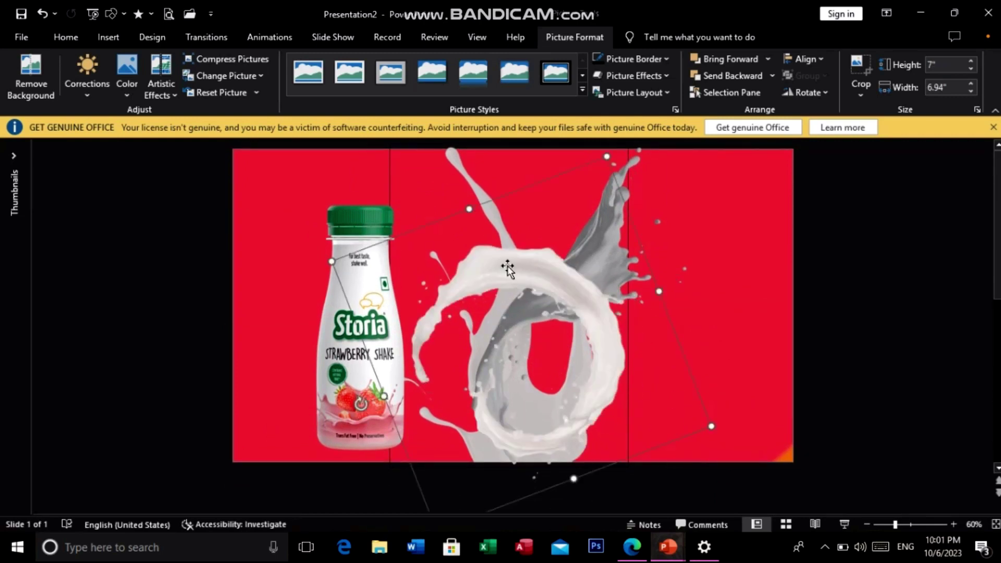
Recentre the bottle and enlarge the splash to about 8.82 by 6.44 inches past the bottom edge.
drag(366, 365, 554, 379)
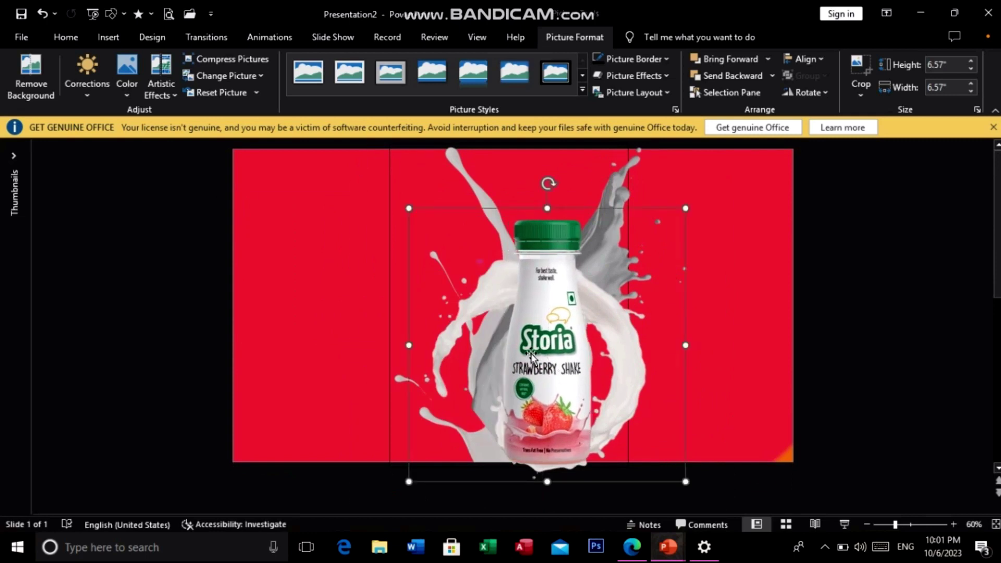
key(ctrl+z)
key(ctrl+z)
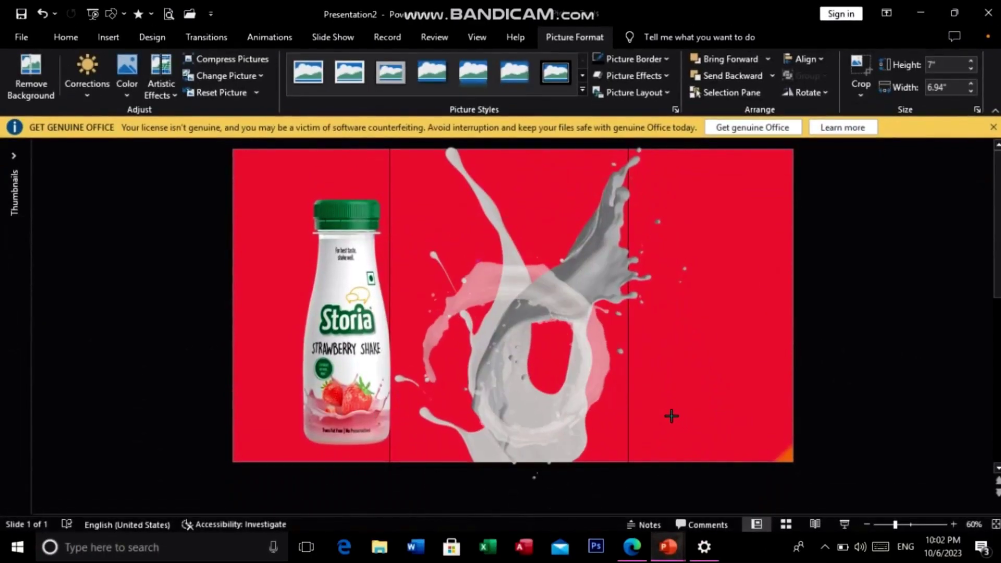
drag(741, 430, 671, 415)
drag(514, 284, 537, 297)
drag(397, 368, 532, 383)
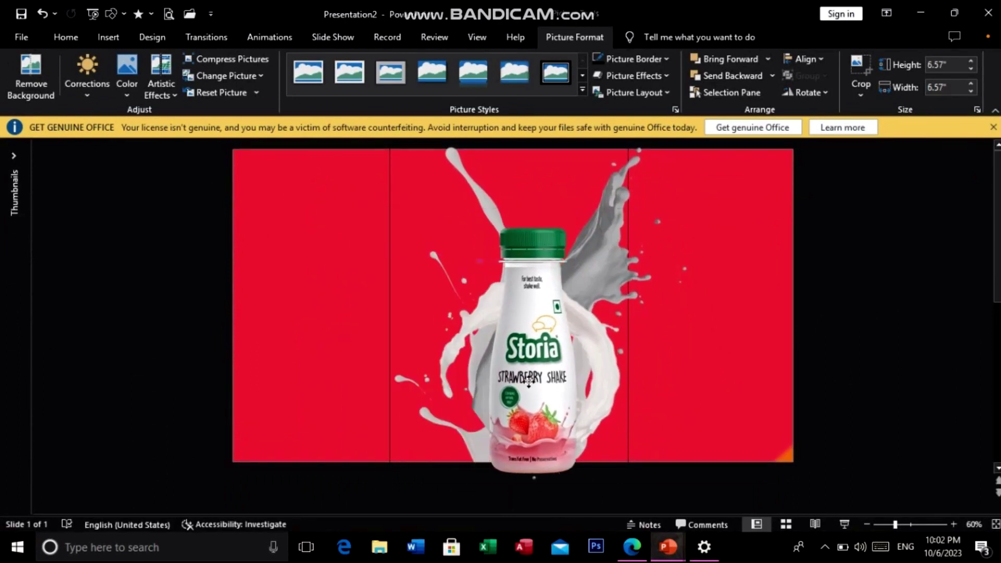
click(284, 340)
click(466, 182)
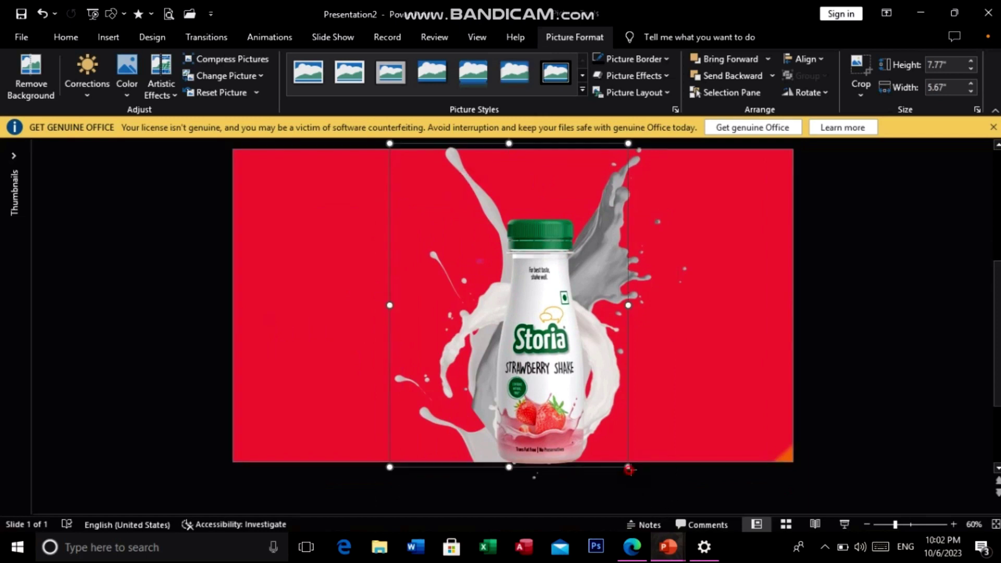
drag(630, 470, 653, 488)
drag(563, 476, 535, 441)
click(548, 465)
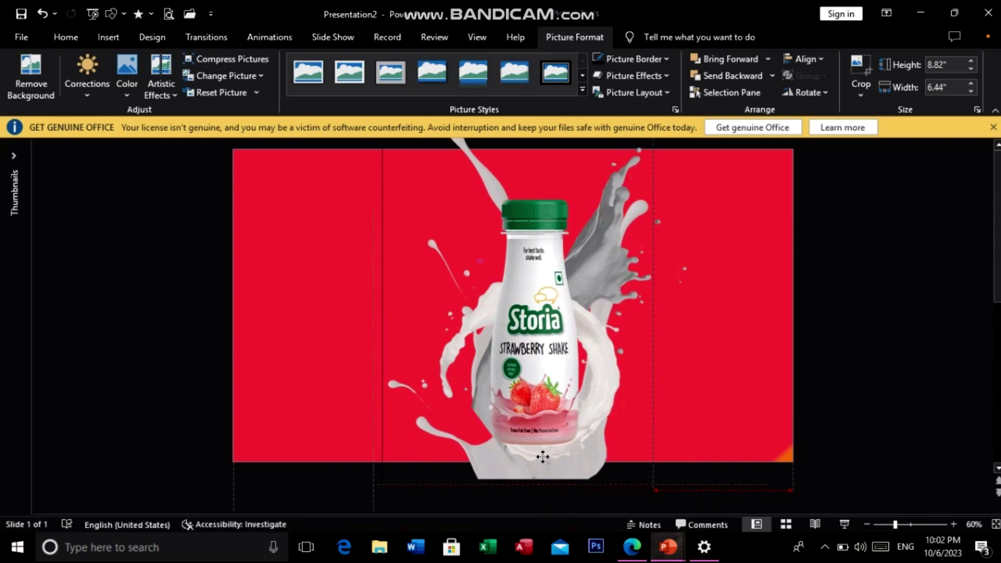
Select the Storia bottle and enlarge it to about 7.21 by 7.21 inches.
click(534, 379)
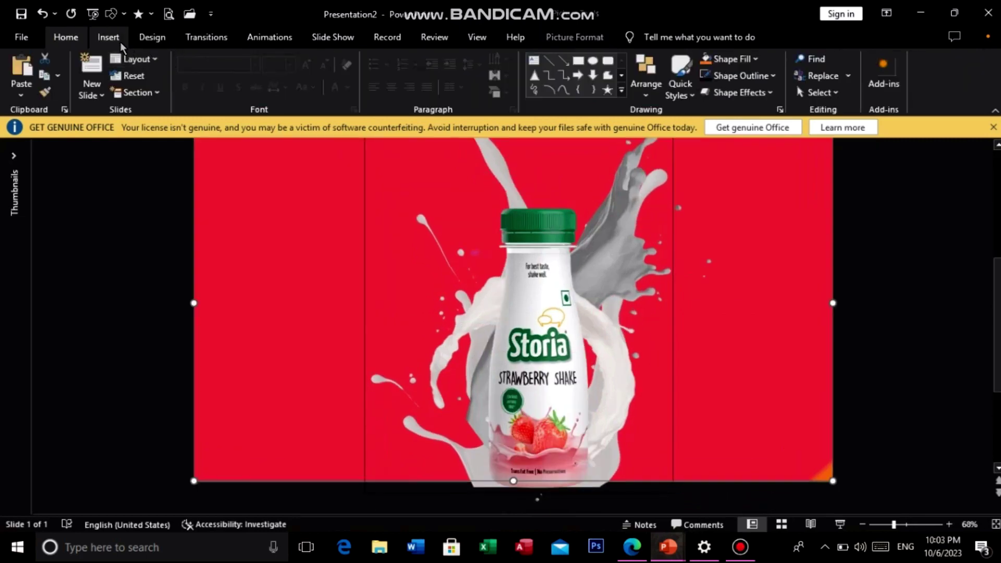
click(116, 40)
double_click(629, 206)
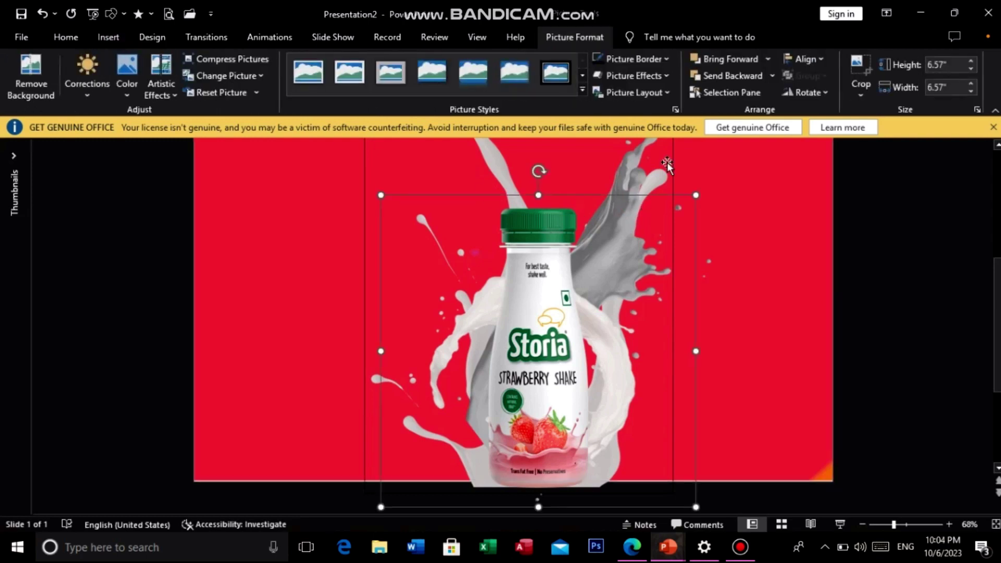
drag(667, 164, 635, 179)
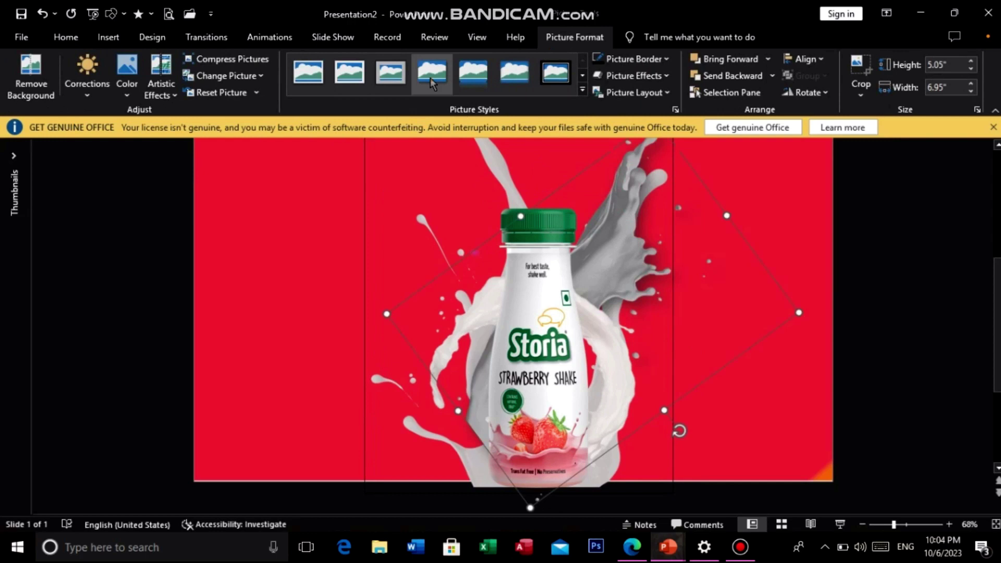
click(506, 180)
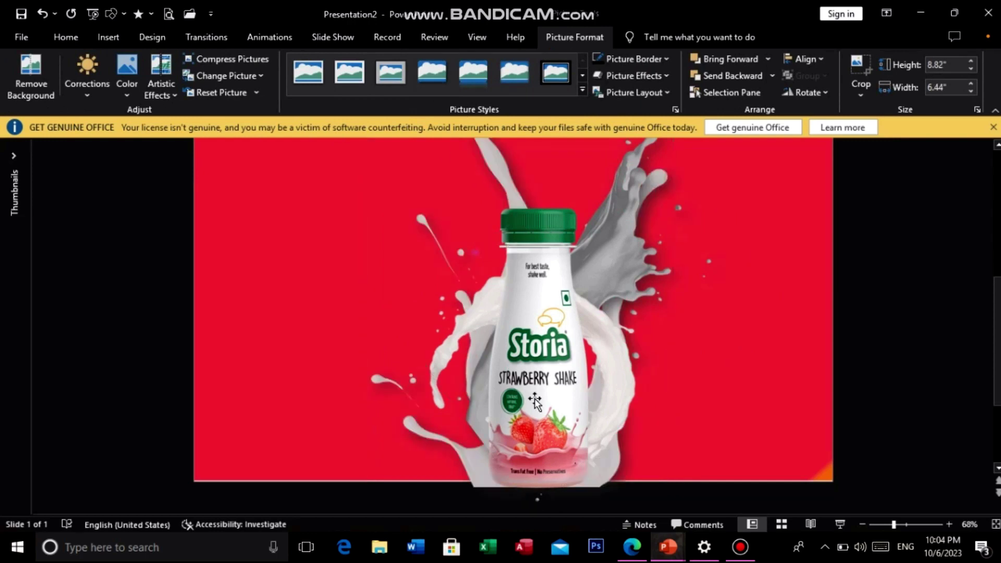
Try nudging the bottle with arrow keys, undo, then drag it back to centre over the splash.
click(617, 380)
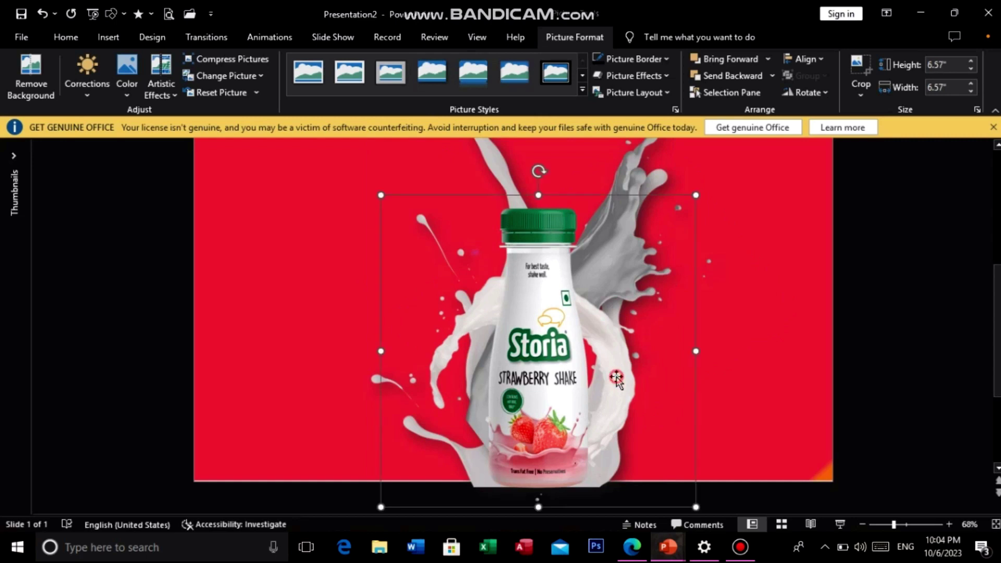
click(732, 386)
click(614, 372)
key(Left)
key(Left)
key(Left)
key(Up)
key(Up)
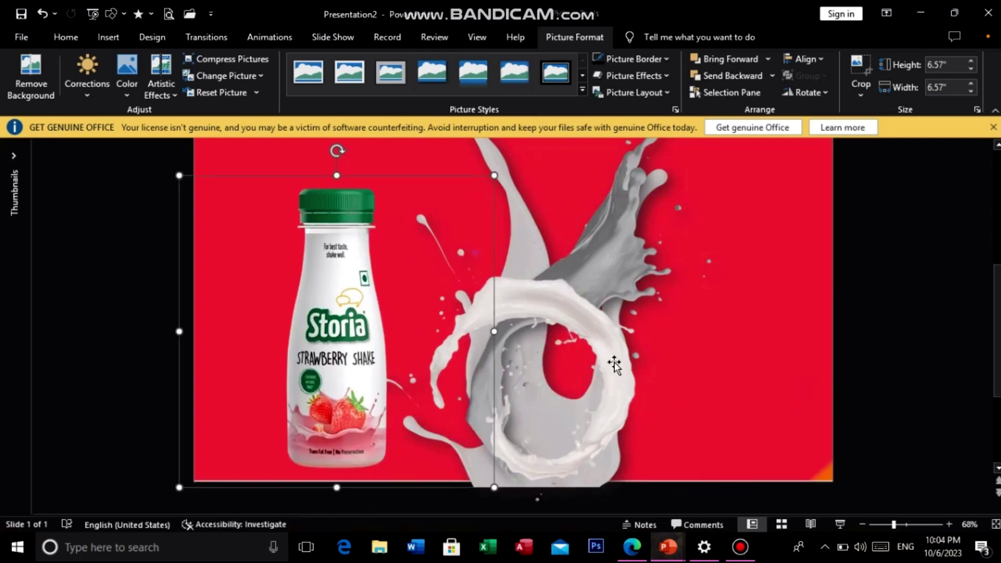
click(614, 364)
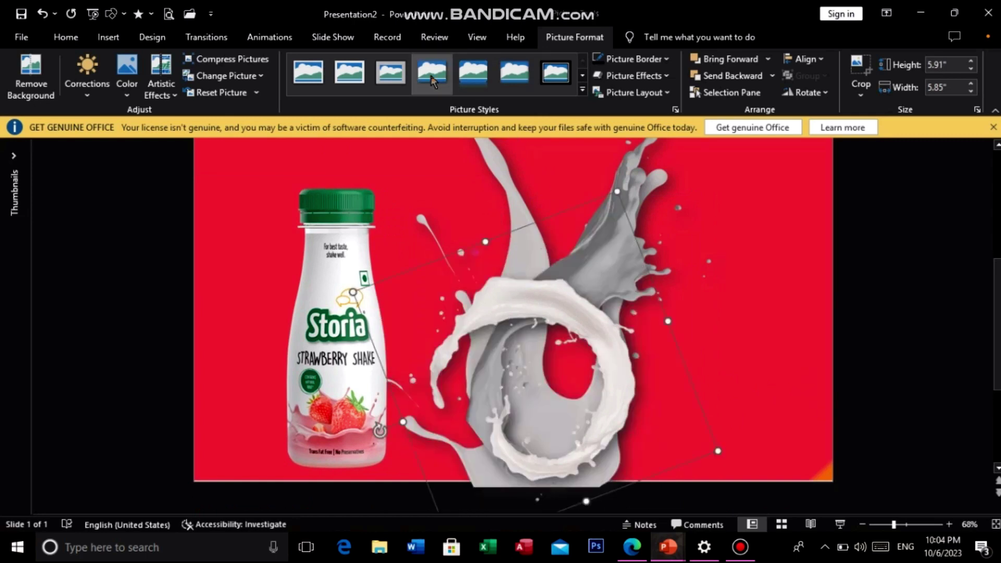
key(ctrl+z)
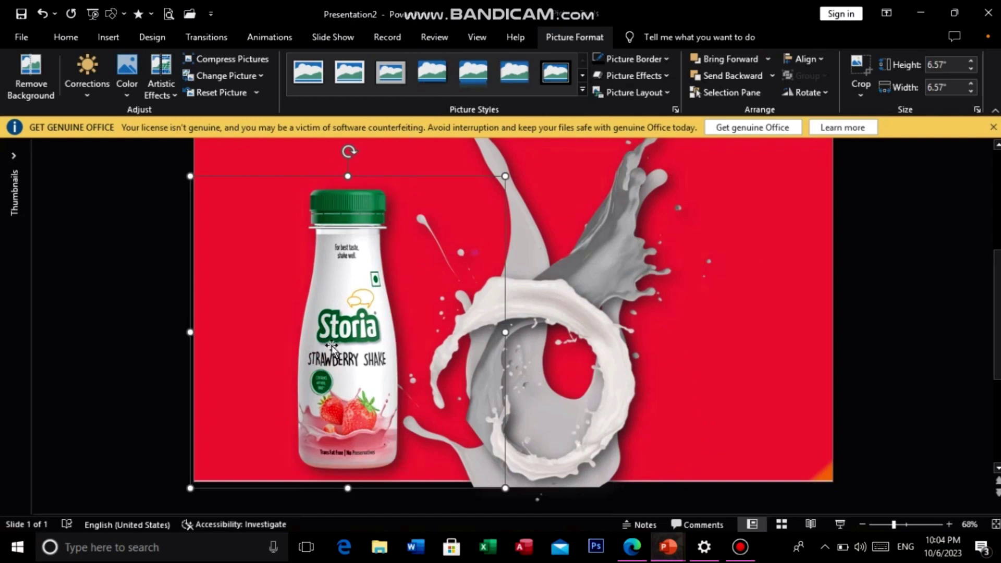
mouse_move(345, 364)
mouse_down()
mouse_move(543, 384)
mouse_move(553, 350)
mouse_up()
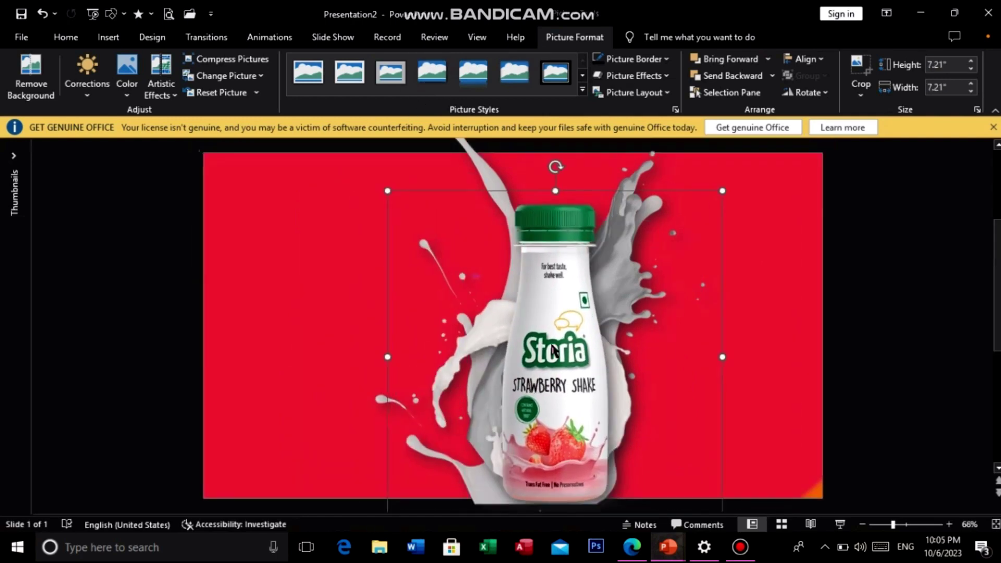
Give the red background a framed picture style, move the bottle left, and select the splashes.
click(334, 351)
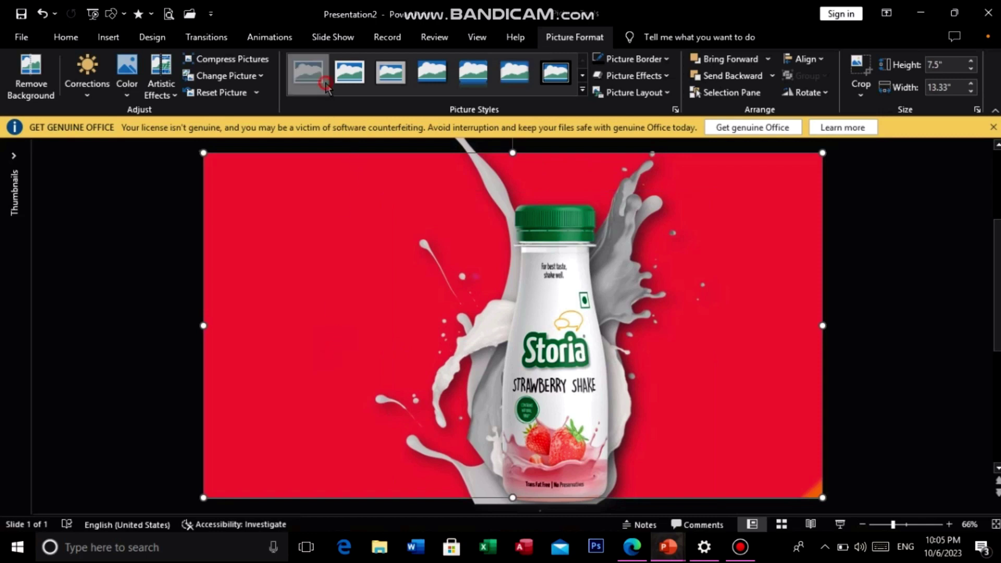
click(547, 81)
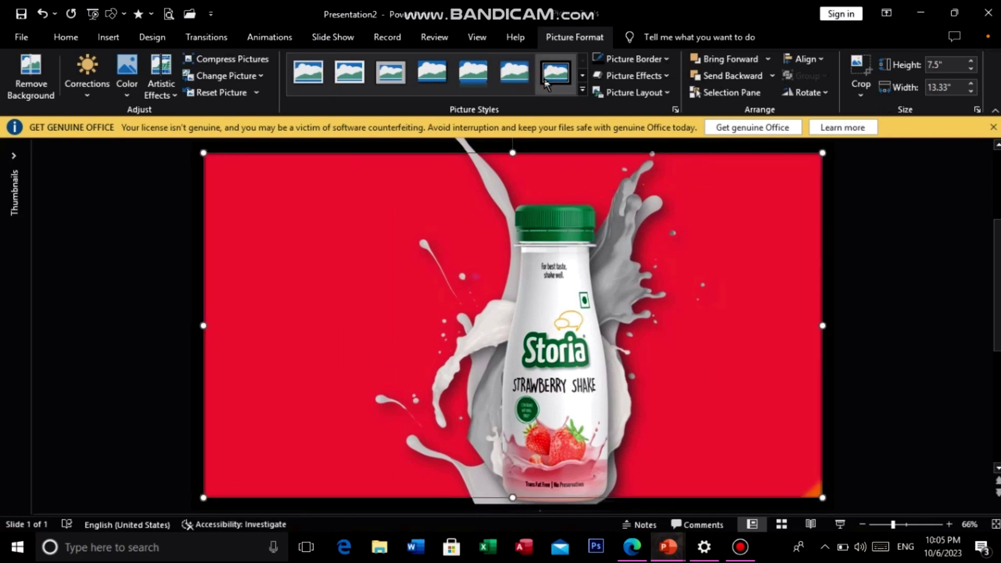
click(543, 384)
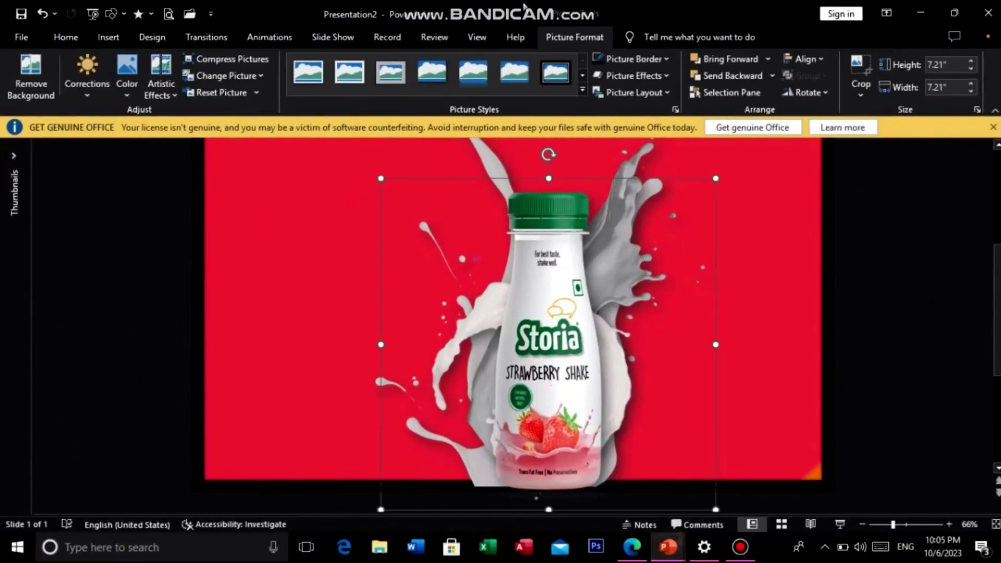
drag(570, 342, 557, 340)
drag(336, 303, 336, 303)
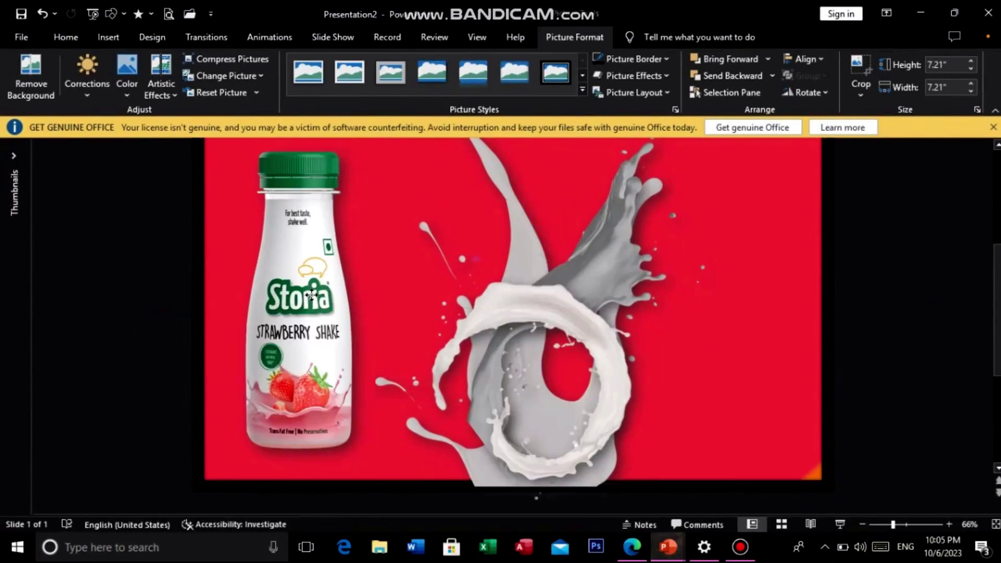
click(600, 251)
click(641, 192)
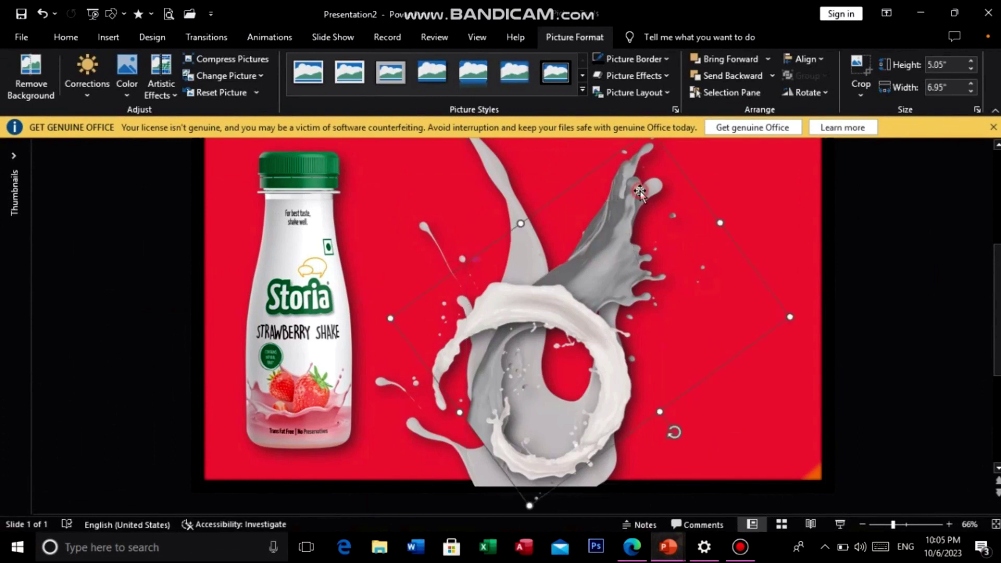
Give the rotated splash a Zoom entrance that starts After Previous.
click(253, 37)
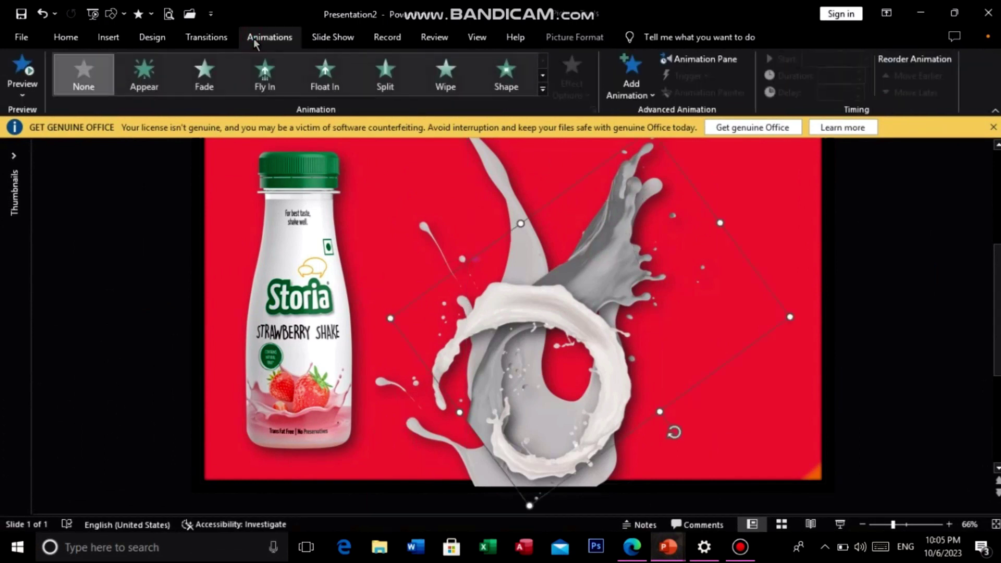
click(543, 89)
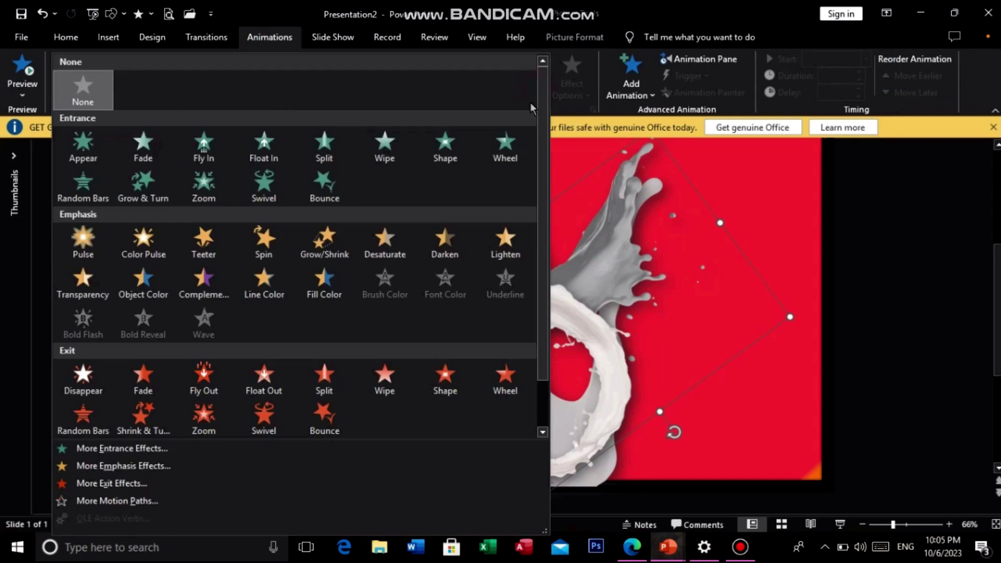
click(213, 189)
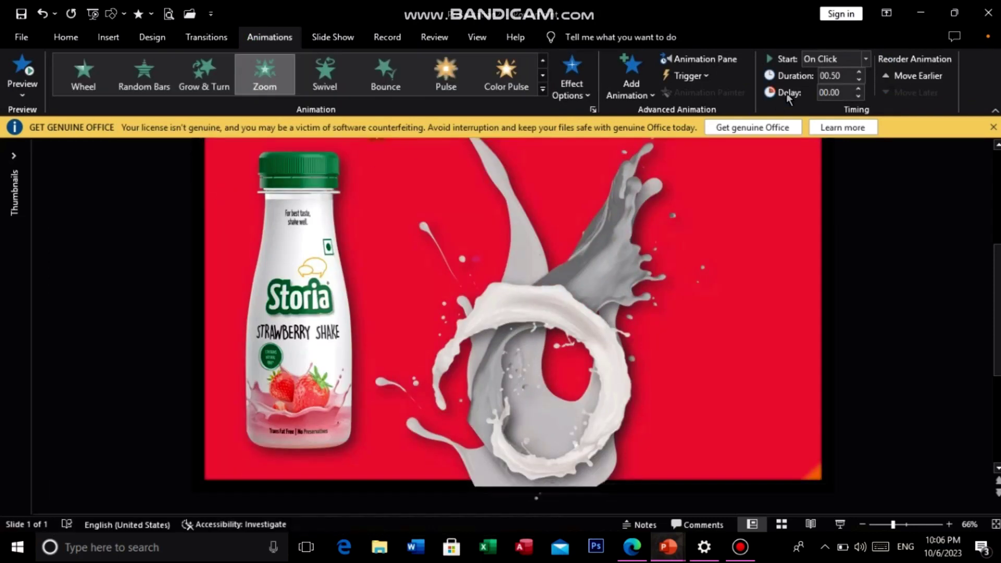
click(866, 58)
click(849, 101)
Give the milk splash picture a Zoom entrance that starts On Click.
click(584, 334)
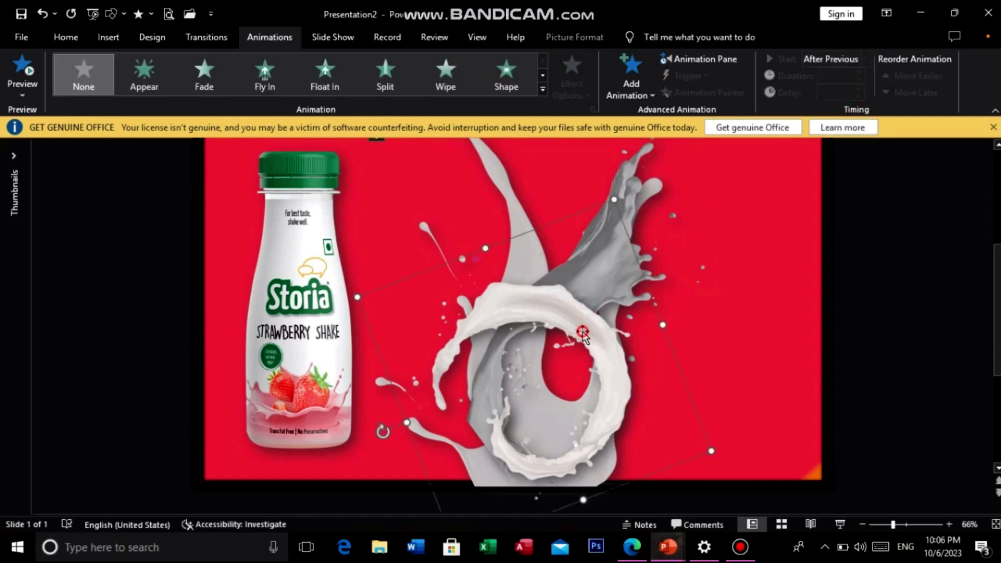
click(543, 90)
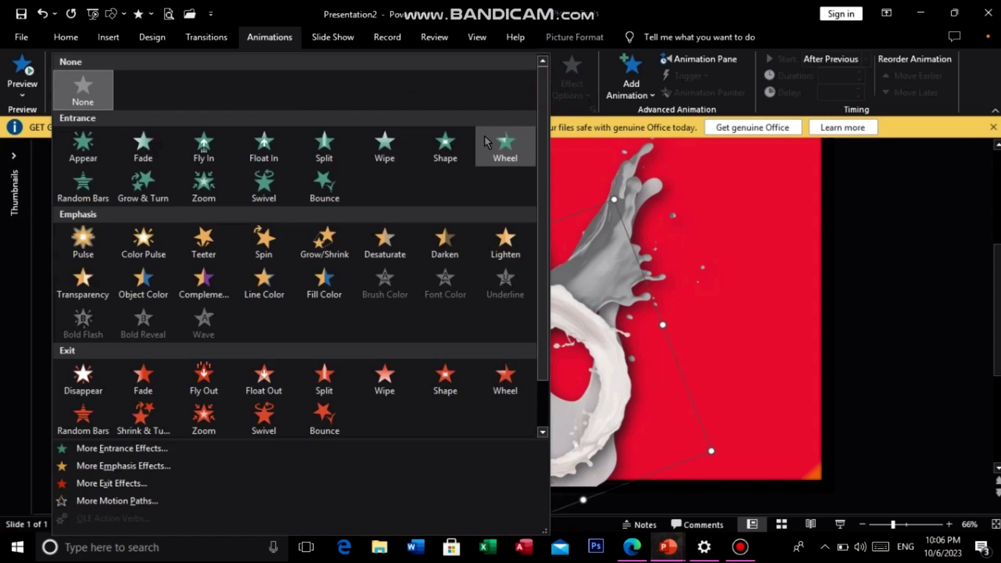
click(204, 195)
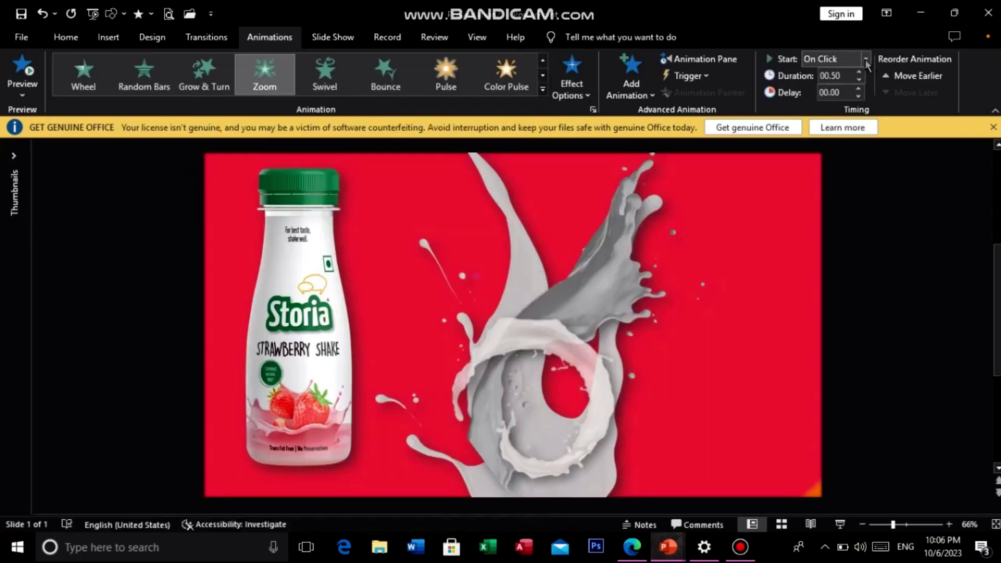
click(866, 59)
click(857, 106)
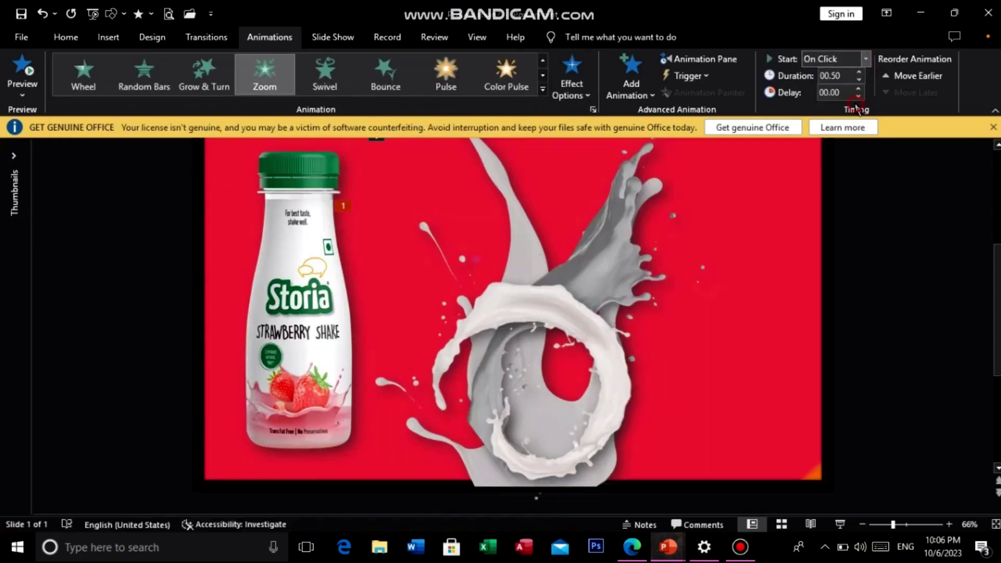
Centre the Storia bottle and give it a Zoom entrance starting After Previous.
drag(344, 355, 568, 378)
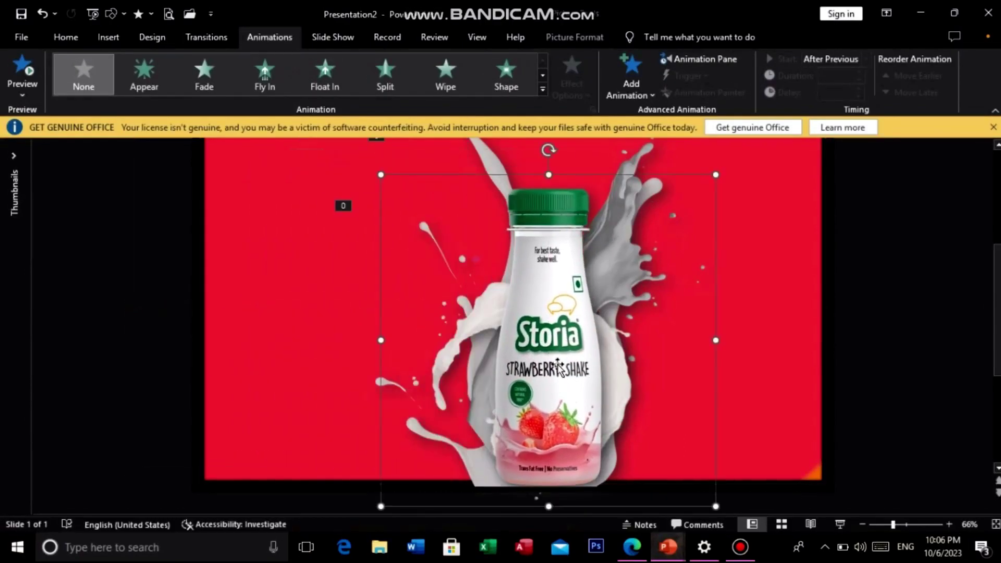
click(543, 89)
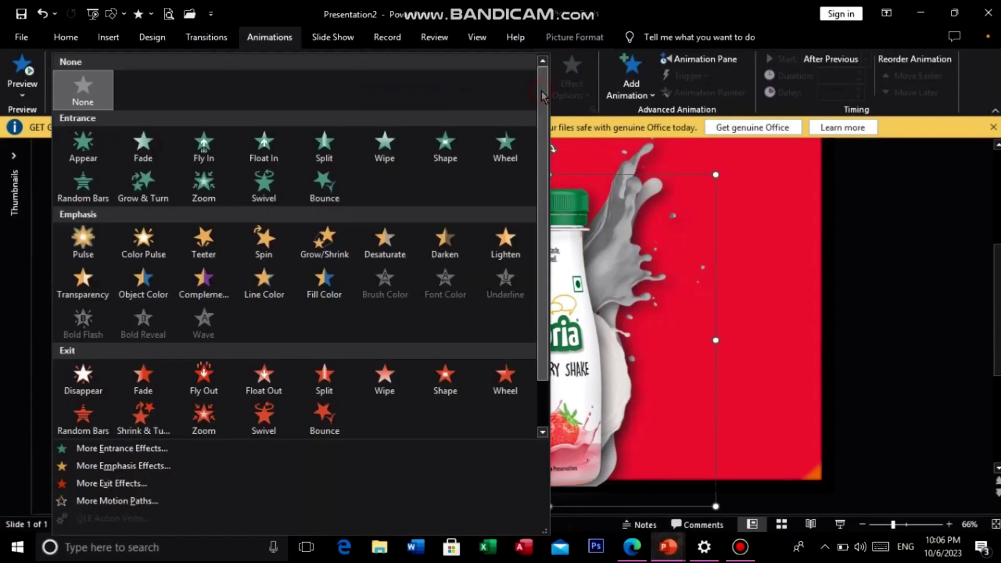
click(205, 196)
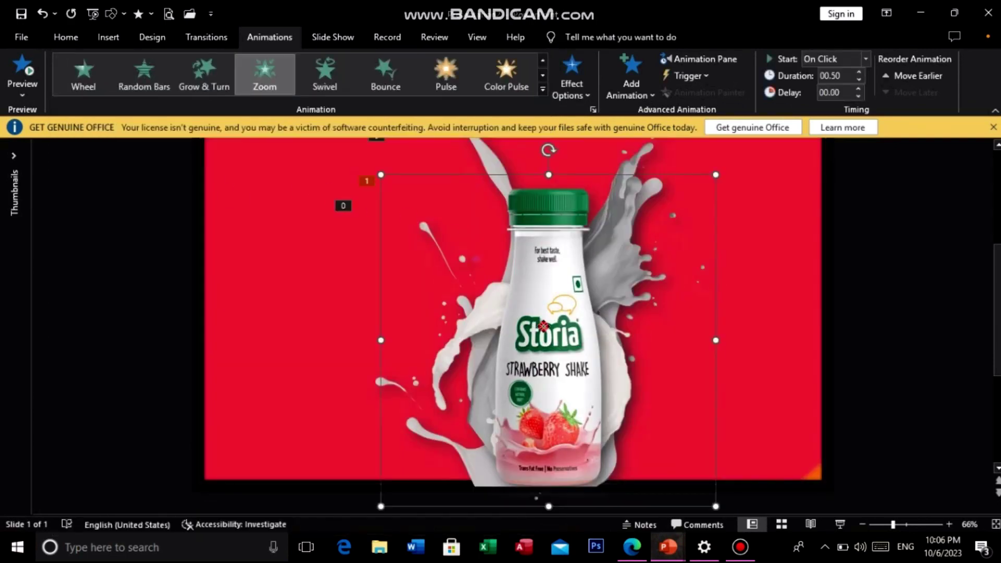
drag(543, 327, 536, 328)
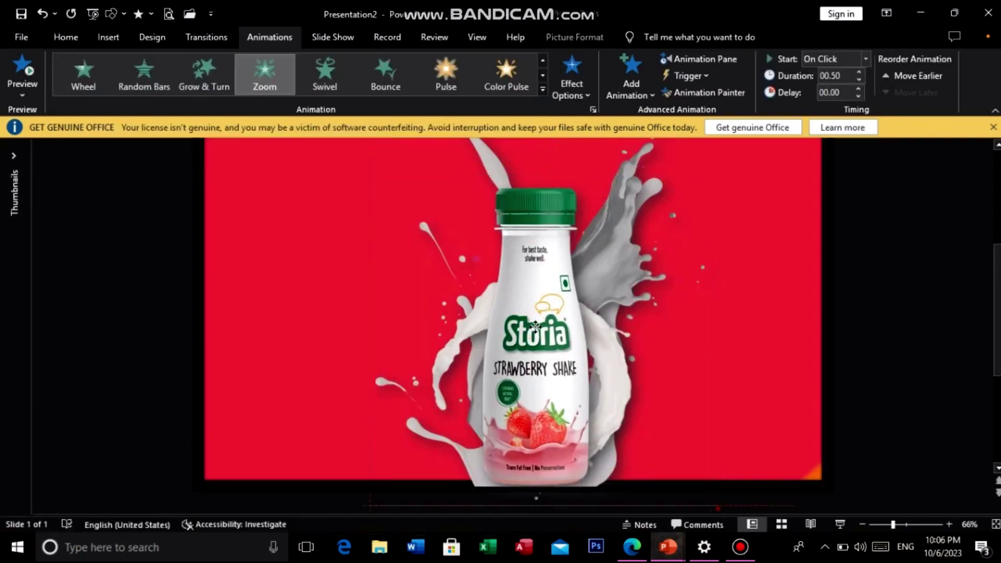
click(866, 59)
click(856, 104)
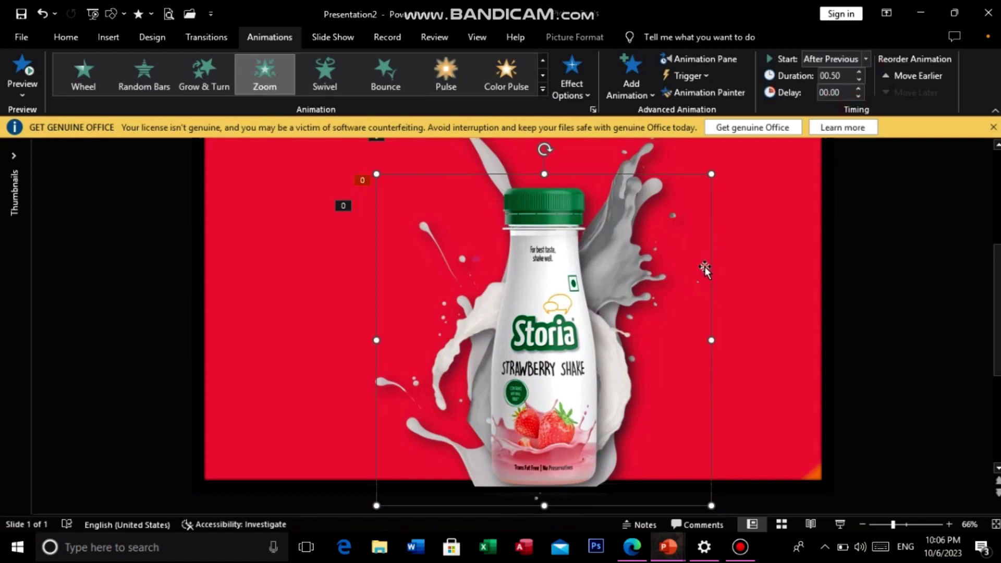
Preview the animations in a slide show, then return to editing.
scroll(600, 336, up, 1)
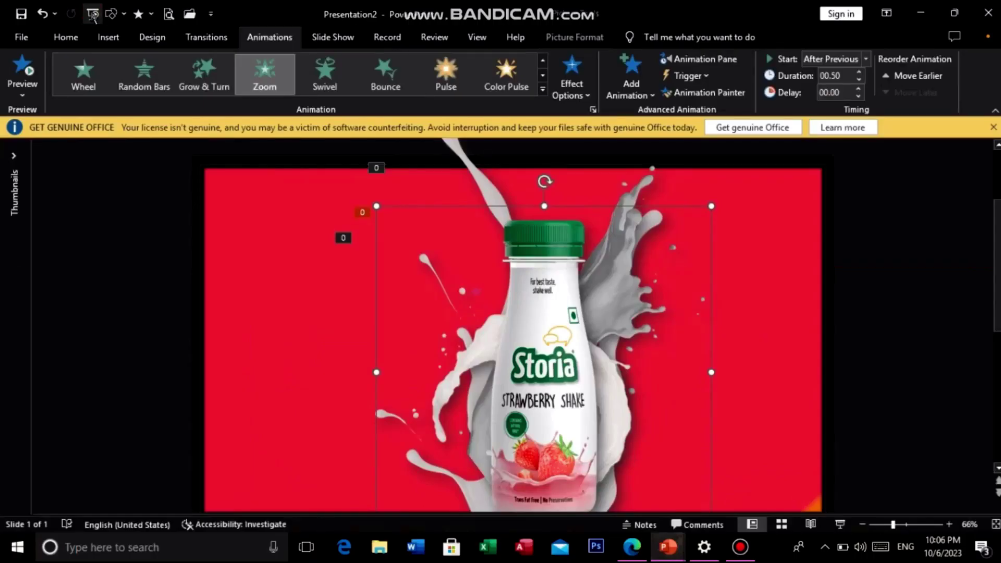
click(92, 14)
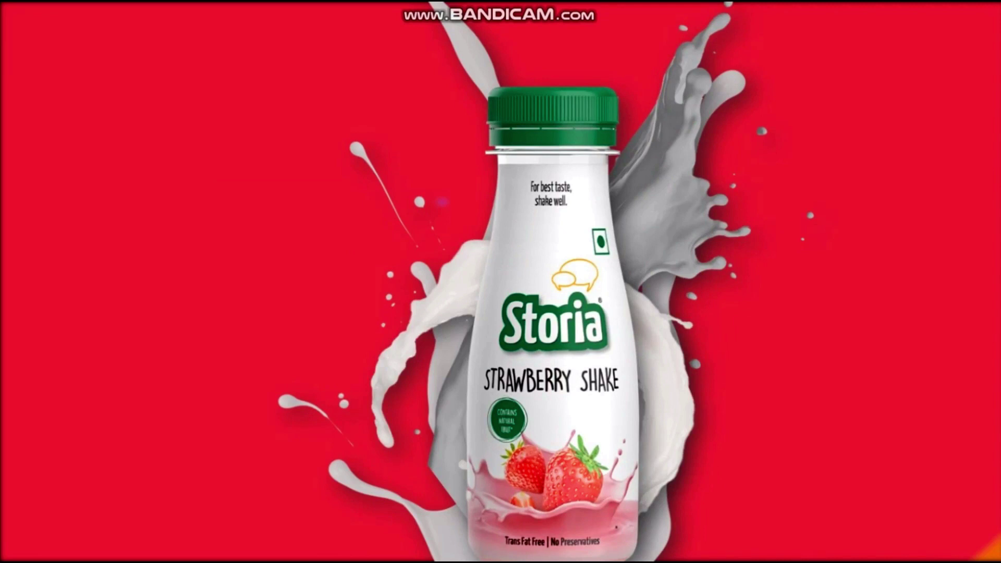
key(Escape)
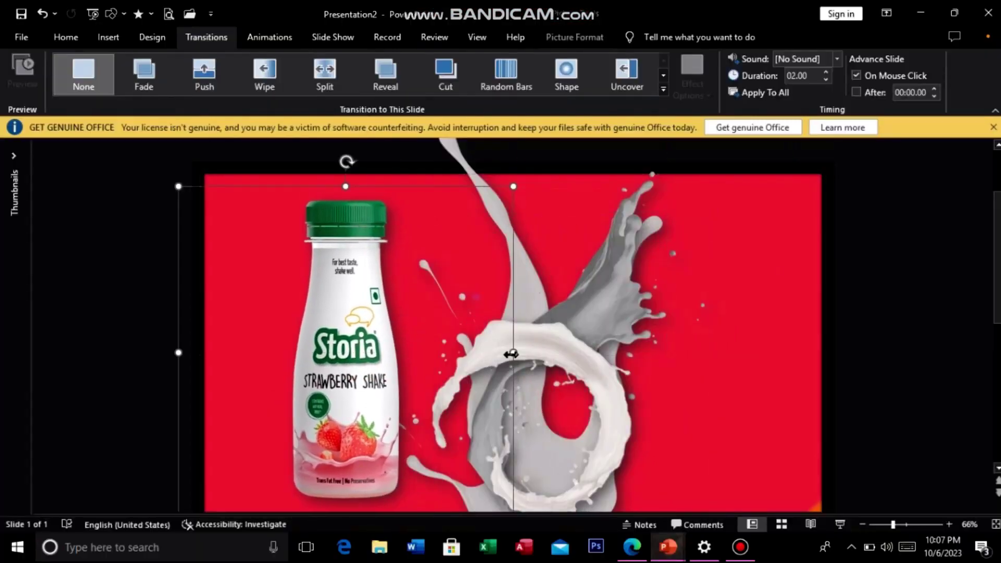
Set the transition duration to 1.50 seconds and drag the Storia bottle back to the slide centre.
click(568, 334)
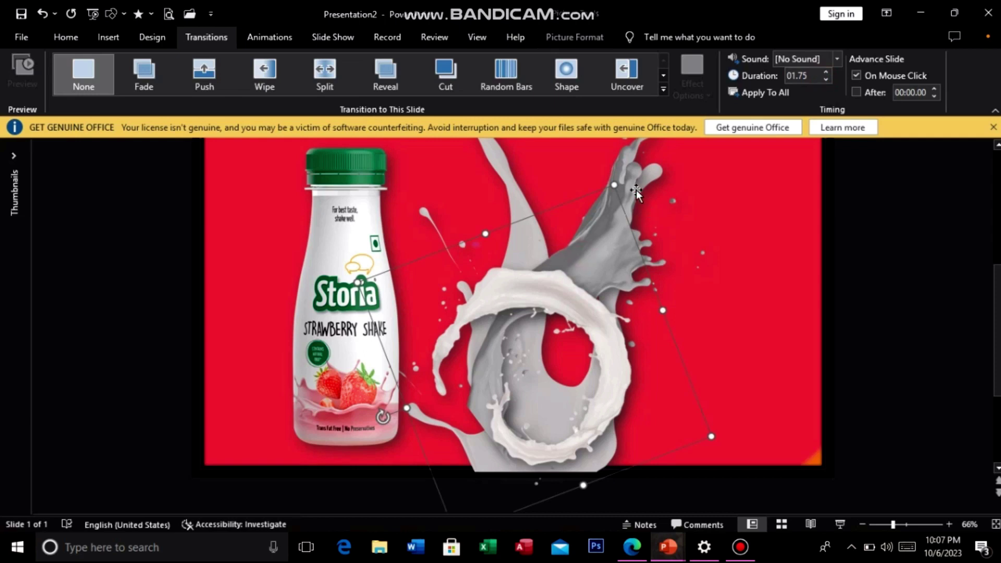
click(828, 80)
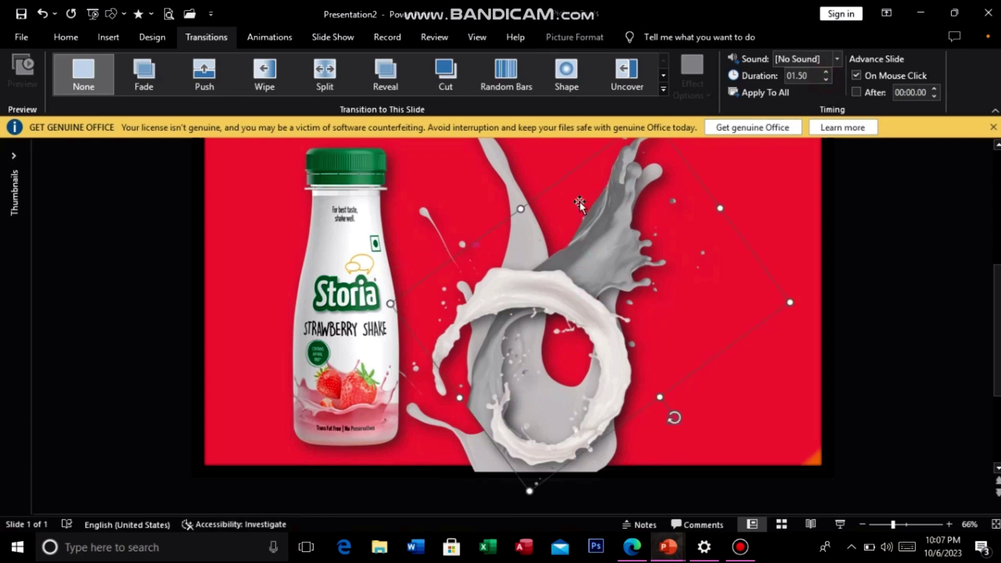
double_click(359, 296)
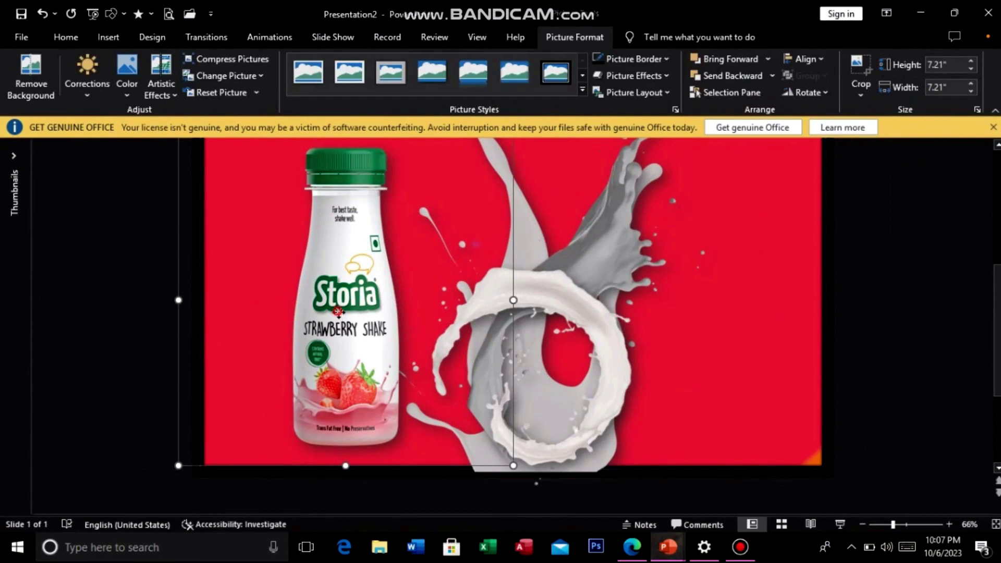
drag(338, 312, 529, 336)
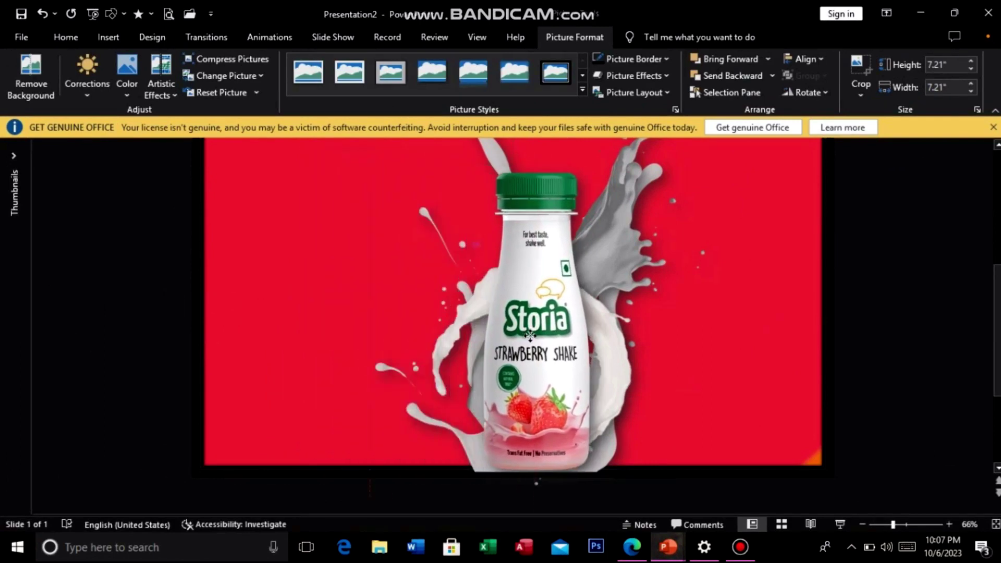
click(109, 37)
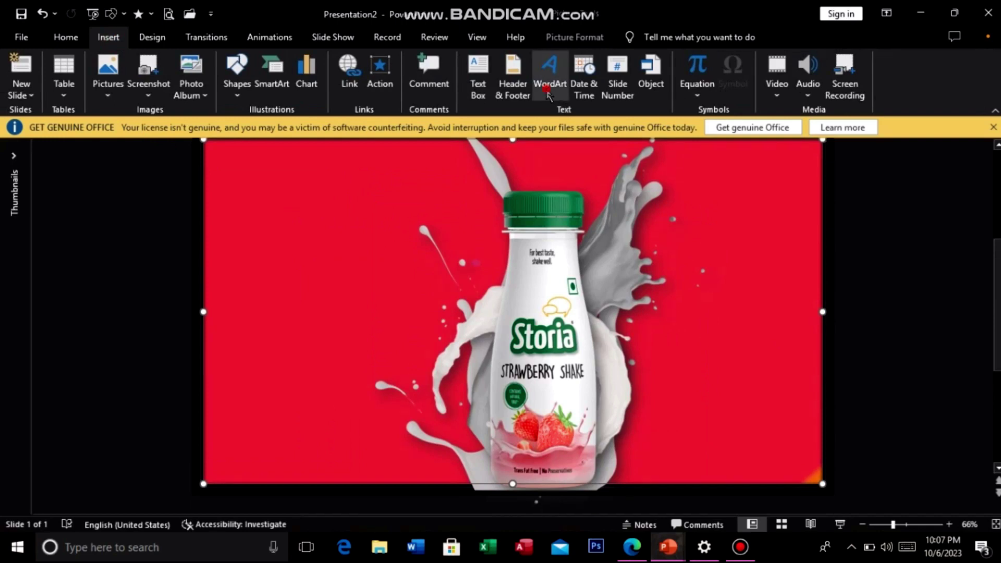
Insert a plain first-style WordArt text box and type RS=550.
click(549, 94)
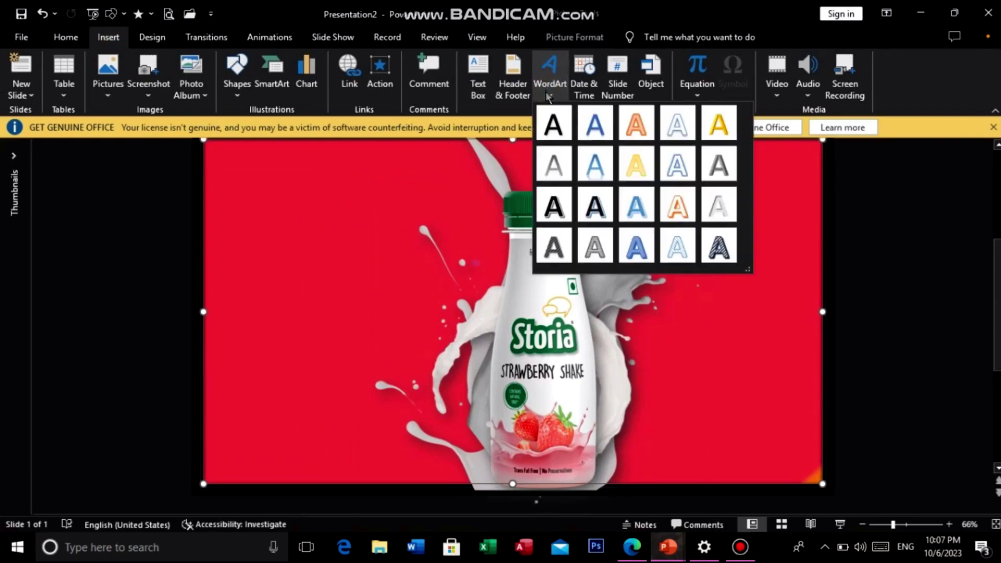
click(554, 123)
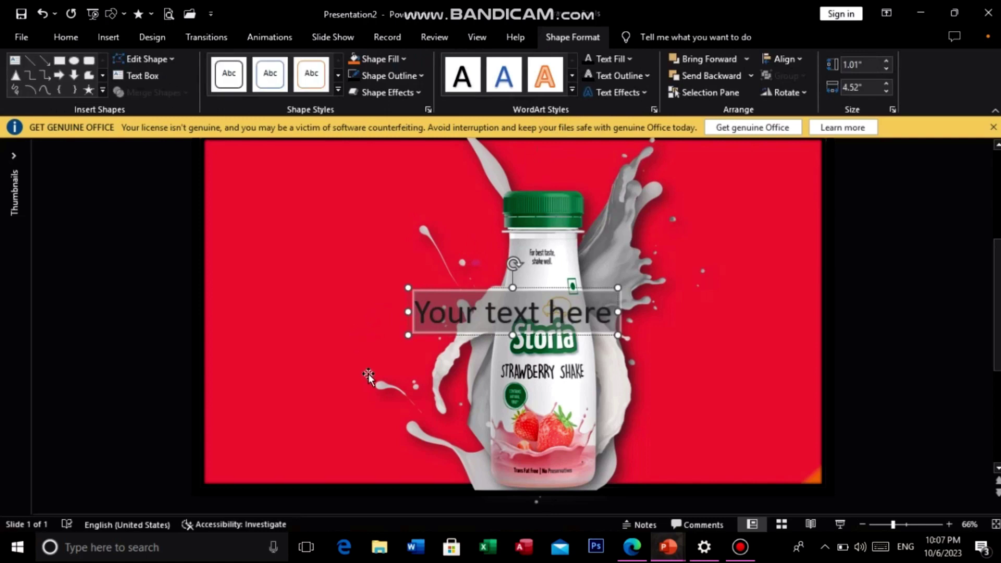
text(RS)
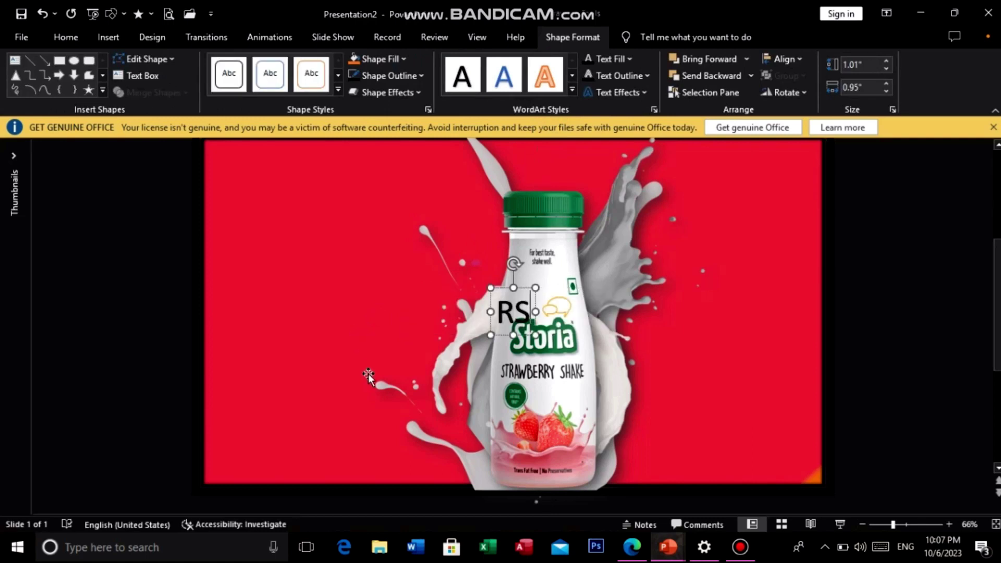
text(=)
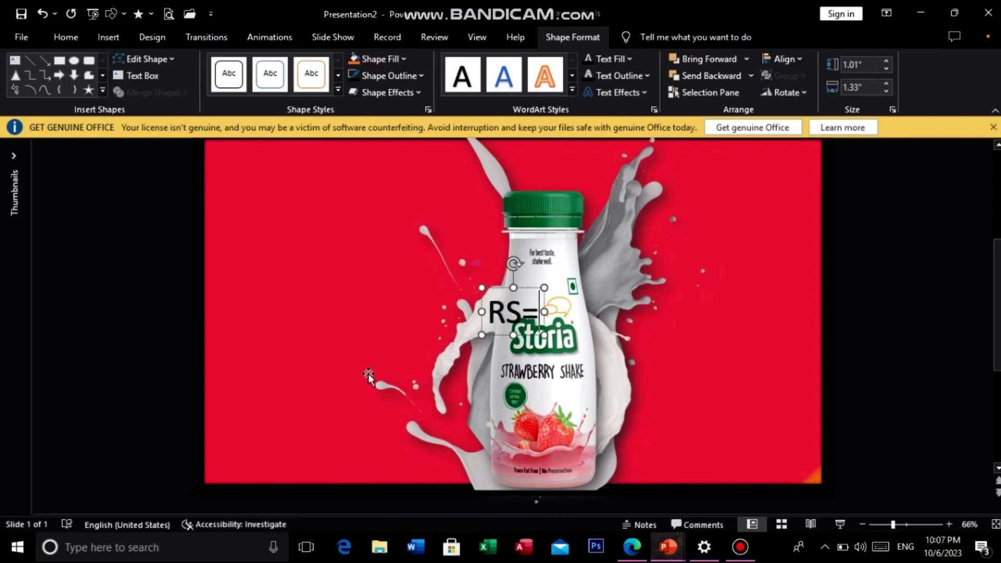
text(550)
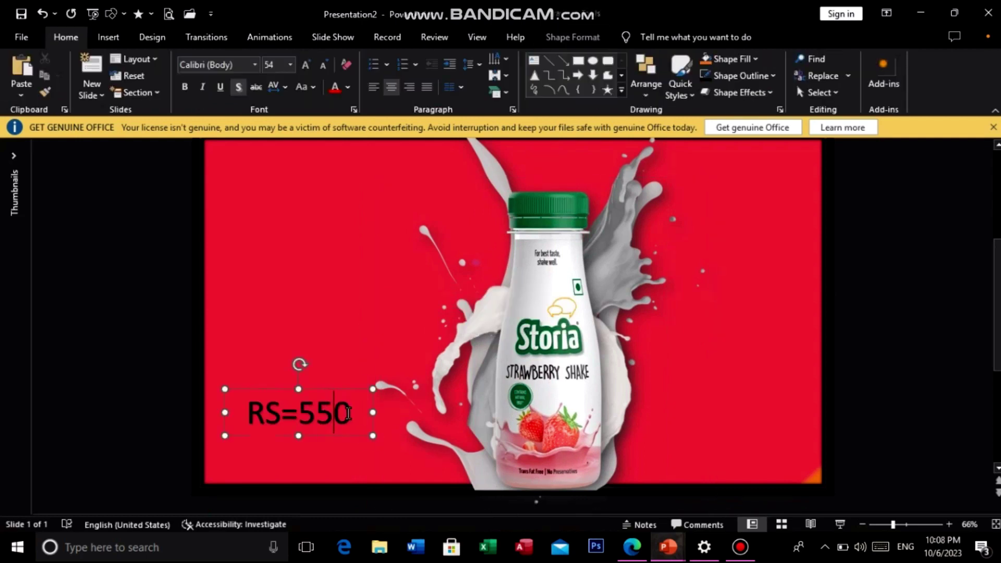
Move RS=550 to the lower left, set it in 88-pt Showcard Gothic, and widen its box.
drag(348, 413, 213, 449)
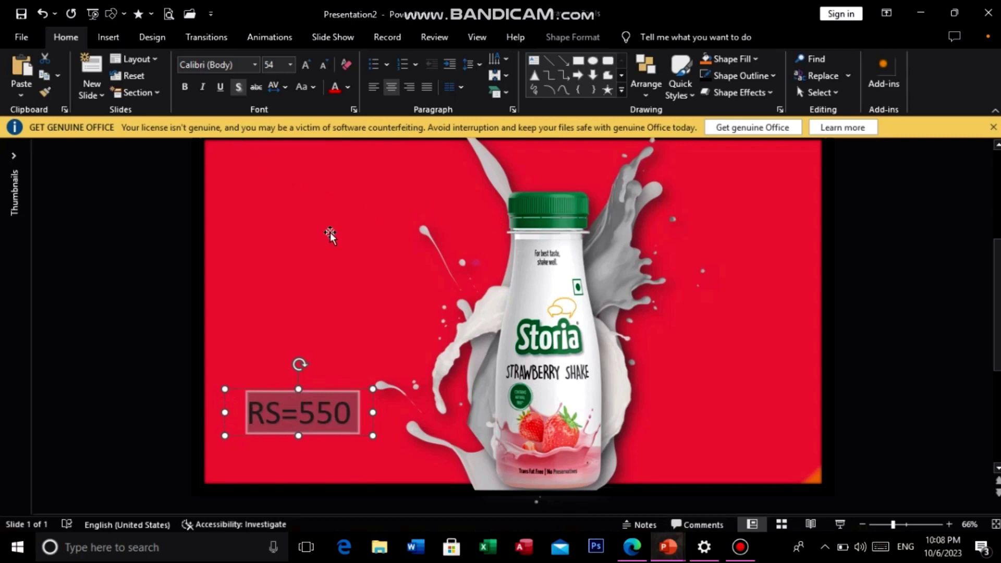
click(255, 65)
click(244, 395)
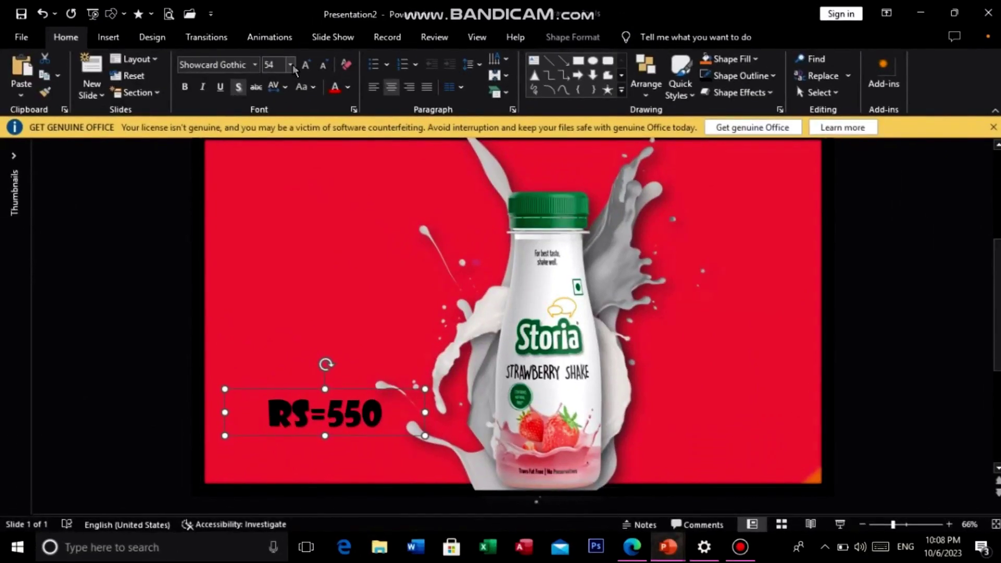
click(291, 65)
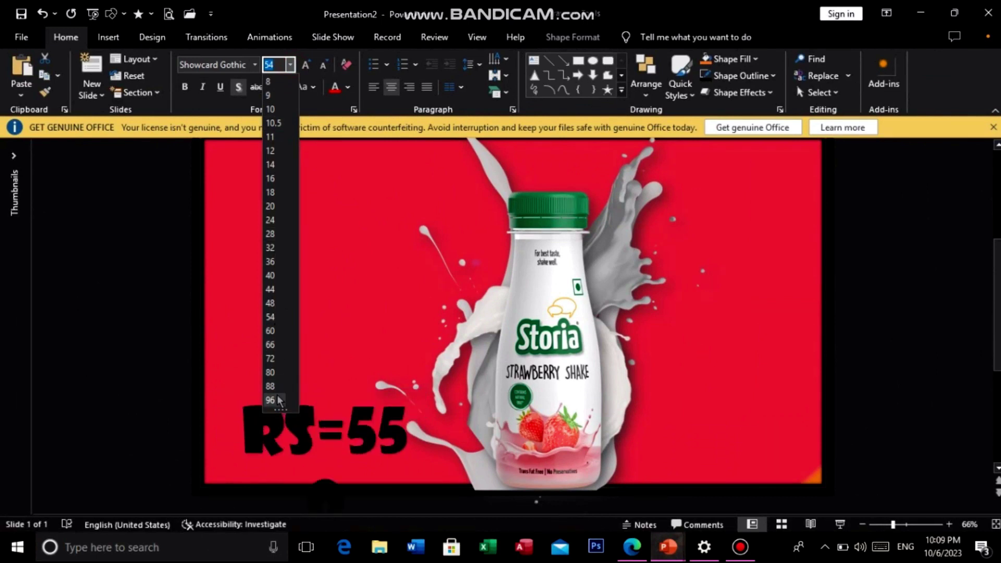
click(270, 387)
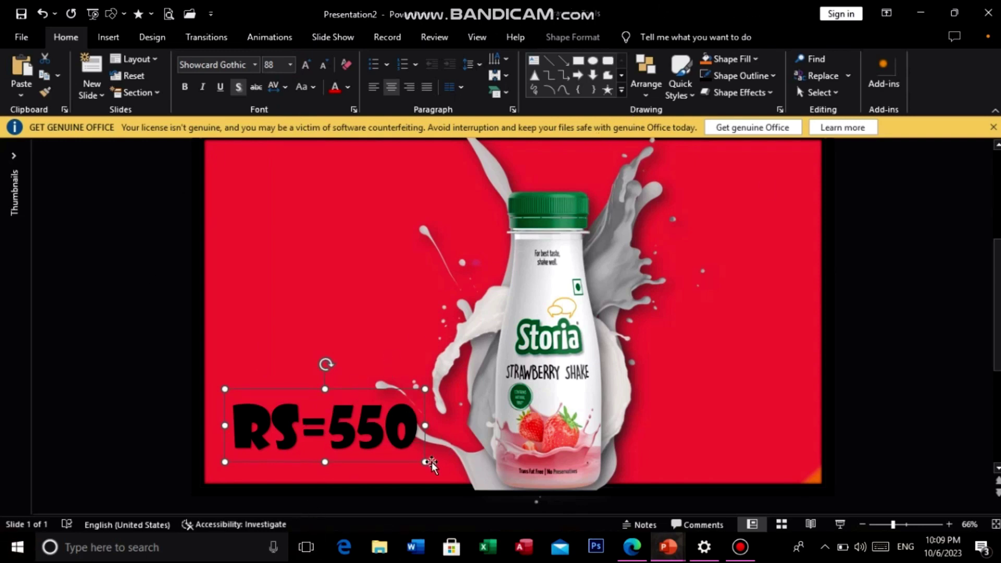
drag(428, 461, 451, 461)
drag(398, 423, 377, 421)
click(377, 422)
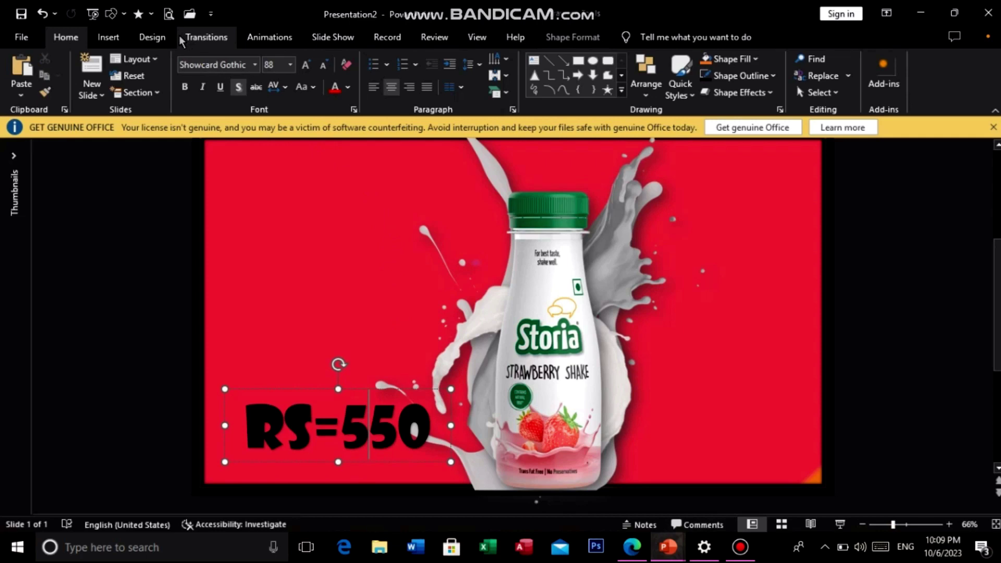
Give the RS=550 price a Zoom entrance animation.
click(269, 37)
click(543, 97)
click(207, 194)
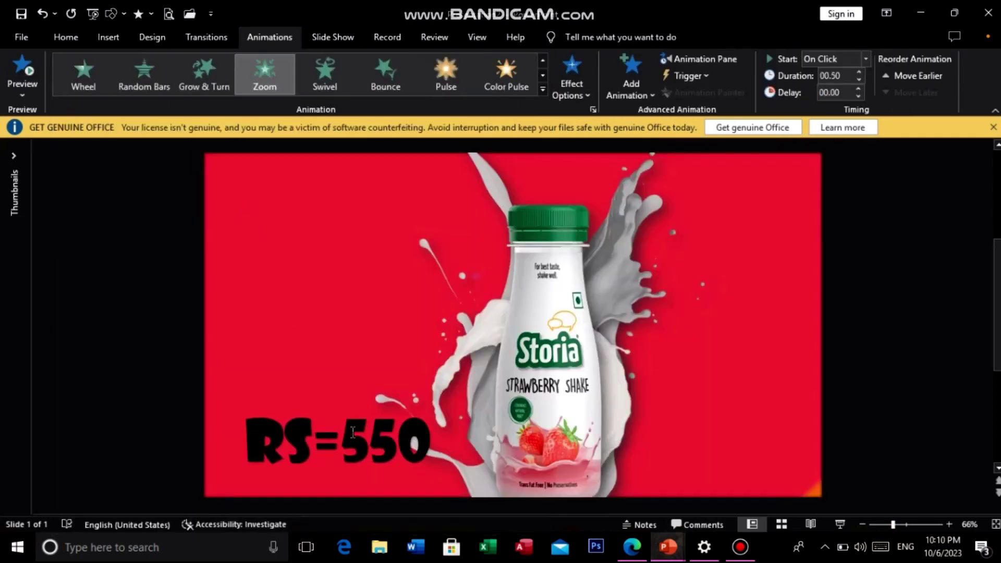
Select the RS=550 text and apply a WordArt style to it.
click(353, 432)
drag(424, 431, 245, 432)
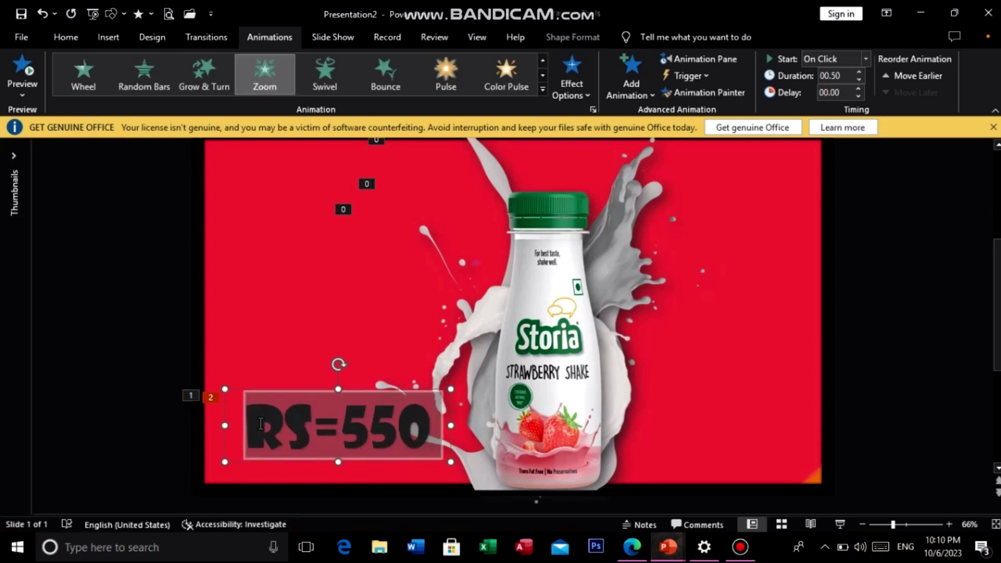
click(349, 434)
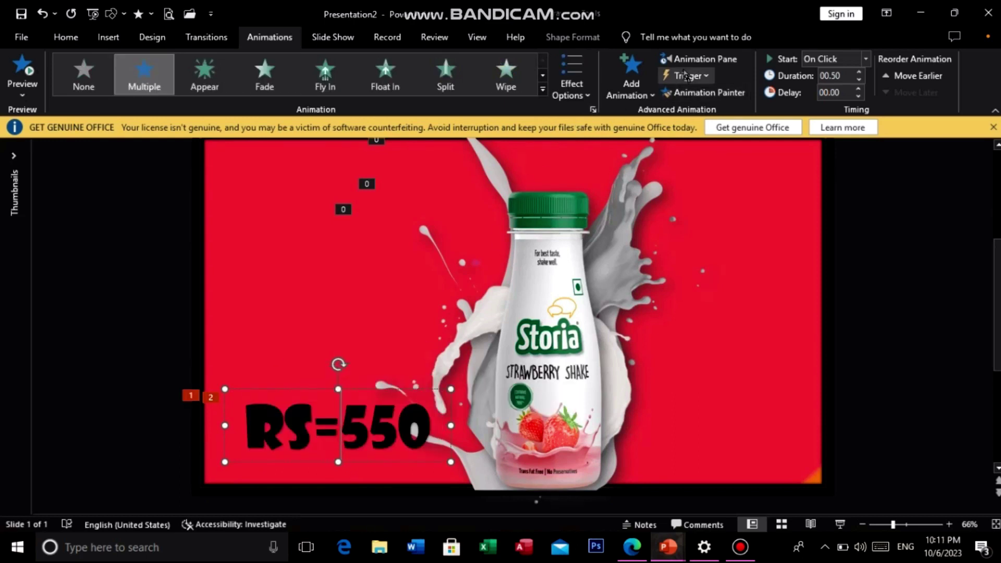
click(119, 39)
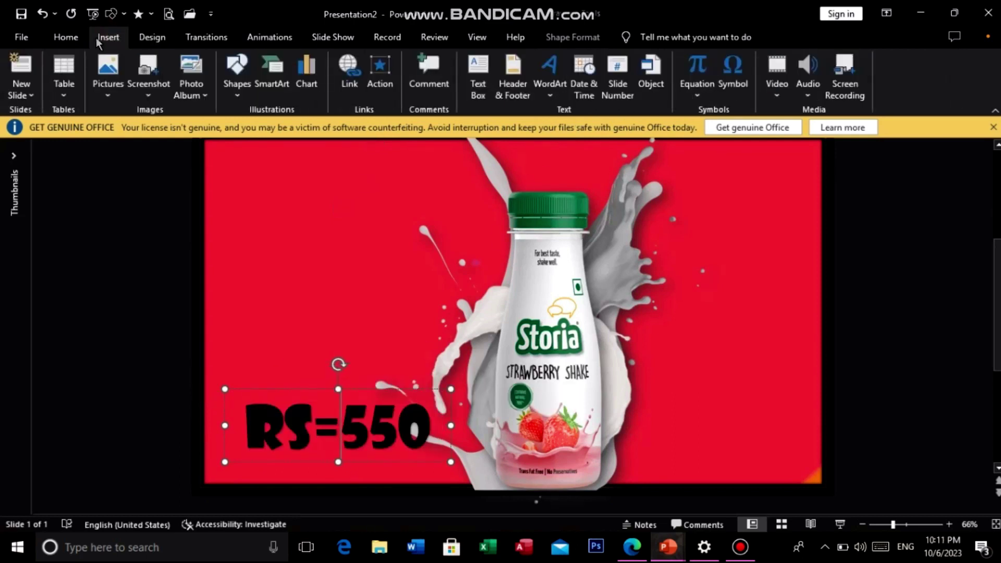
click(548, 91)
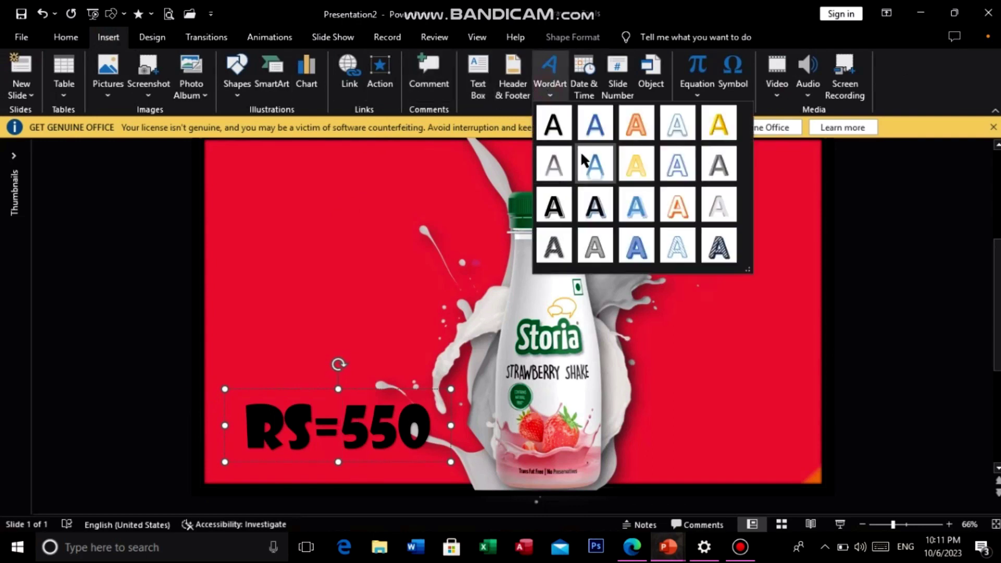
click(586, 122)
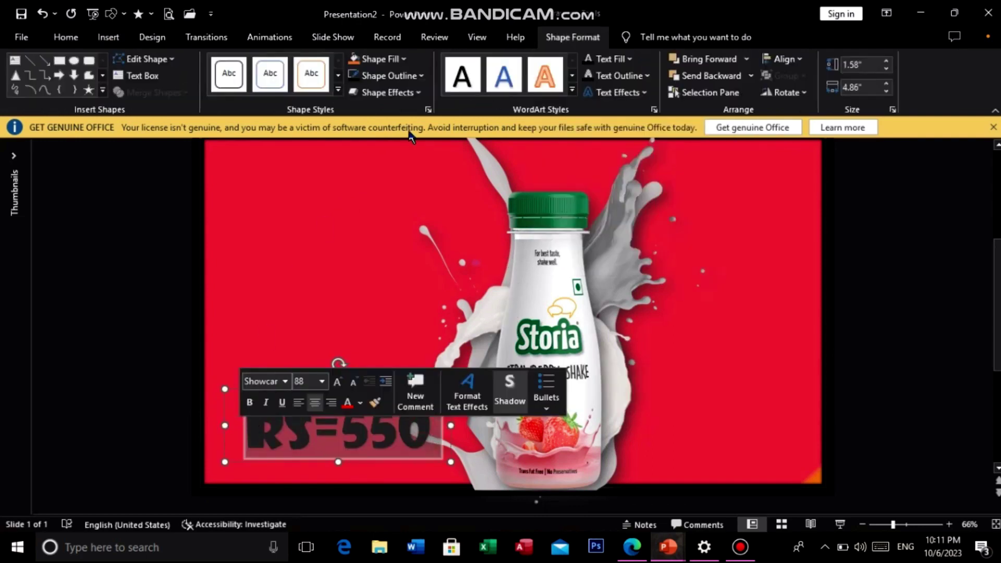
Switch RS=550 to the dark blue-outlined WordArt style, set its outline colour, and add a reflection.
click(572, 90)
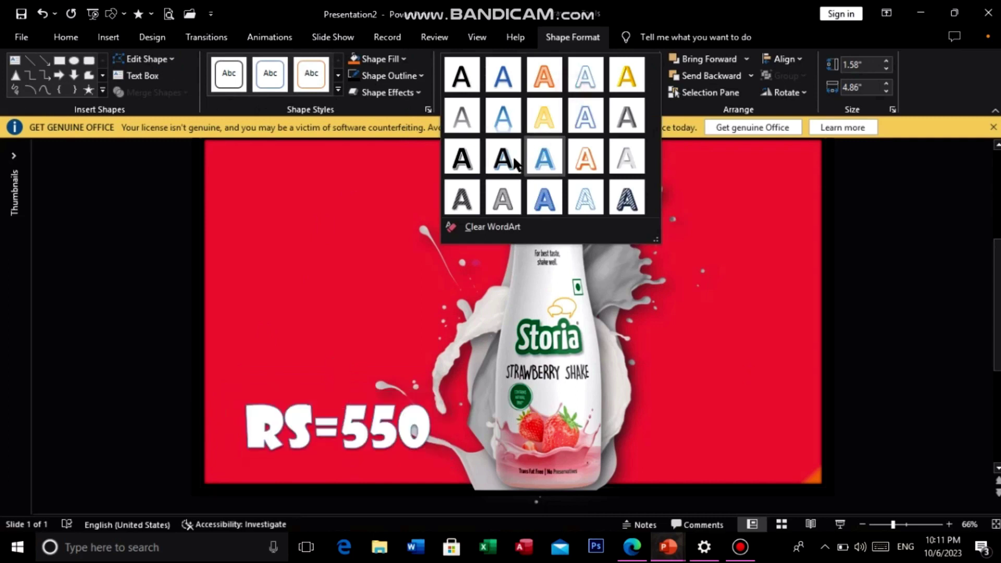
click(504, 157)
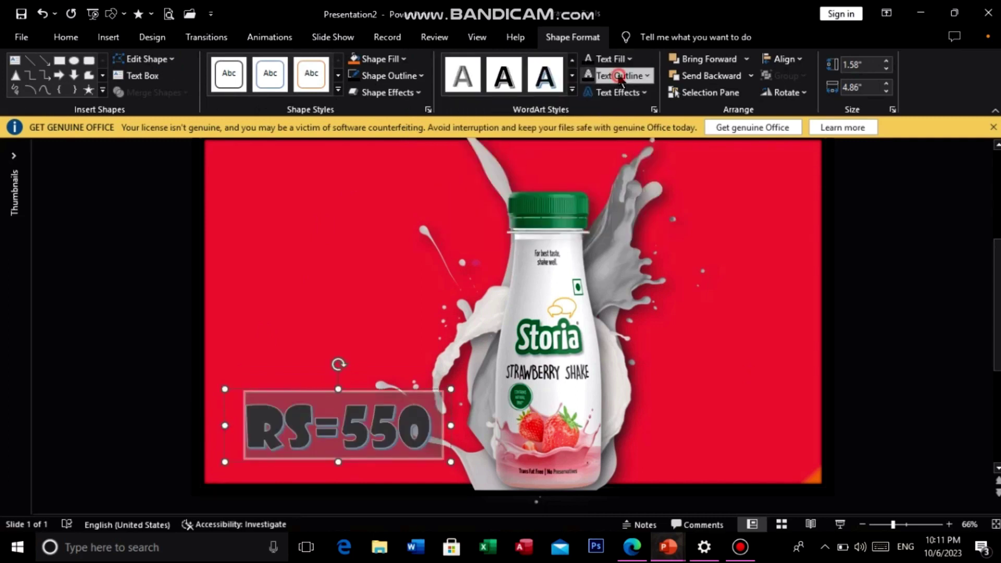
click(616, 75)
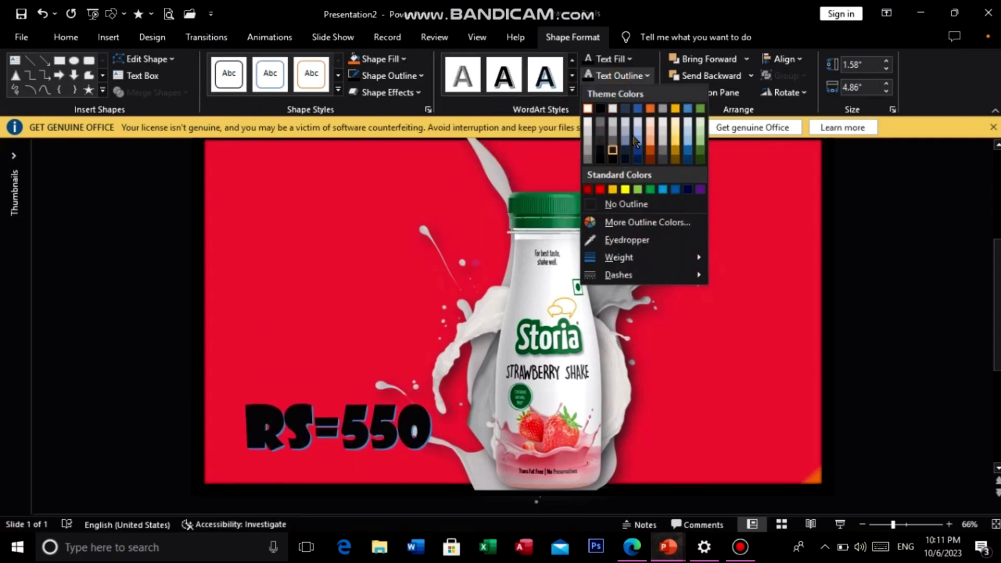
click(601, 108)
click(615, 92)
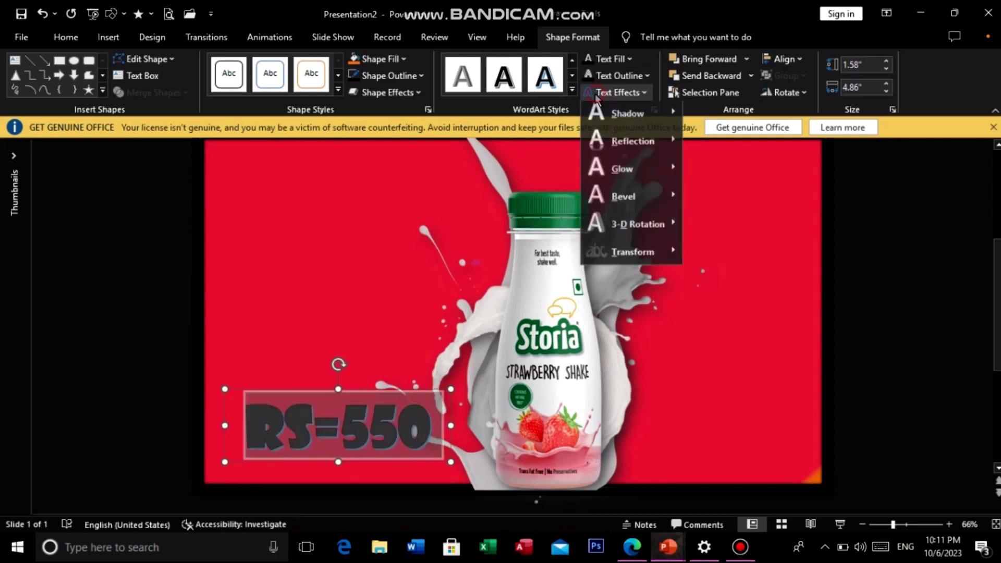
mouse_move(634, 145)
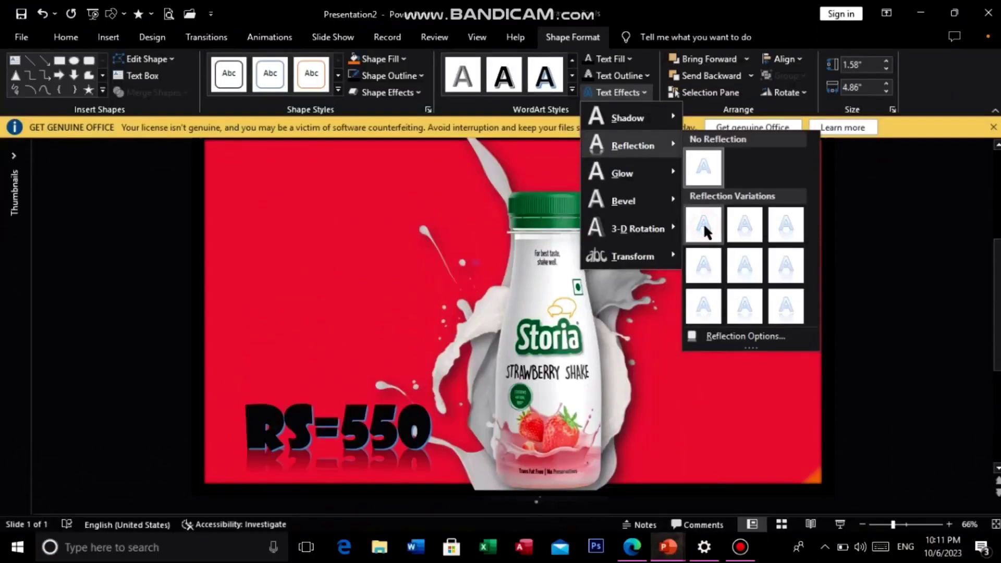
click(704, 229)
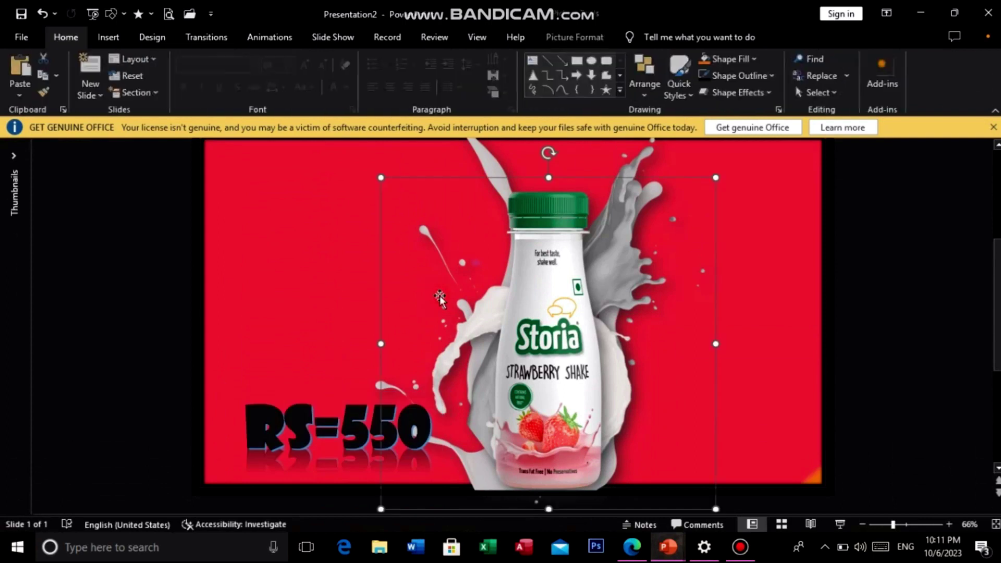
click(269, 37)
Make the RS=550 price animation start After Previous.
click(808, 59)
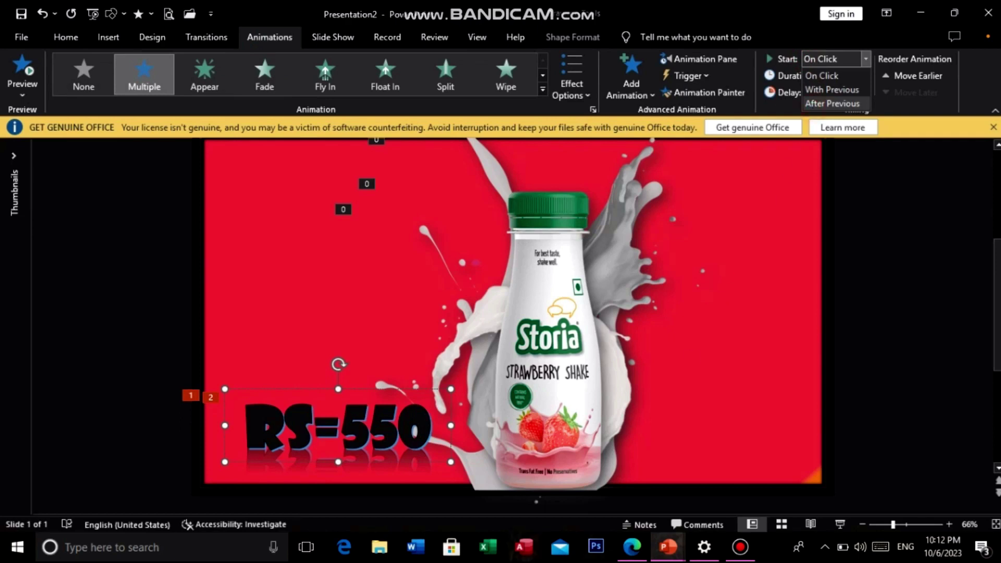
scroll(295, 231, up, 1)
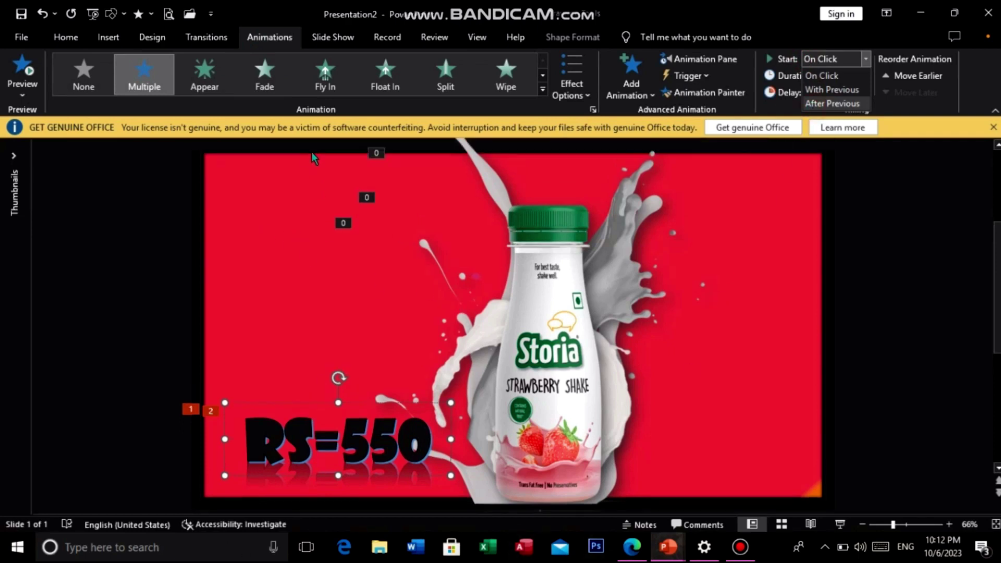
scroll(493, 338, down, 1)
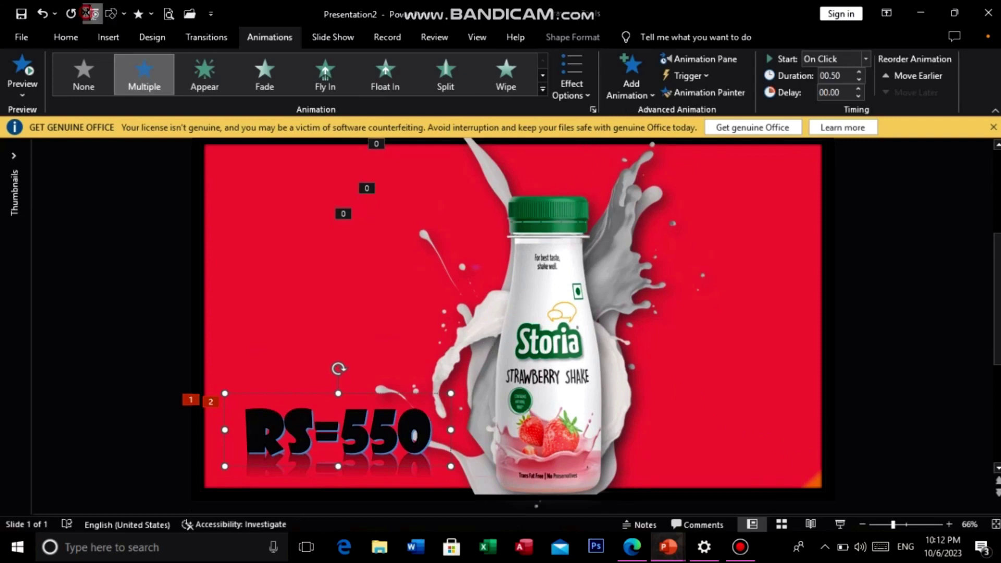
Preview the slide show from the beginning, then return to editing.
click(95, 16)
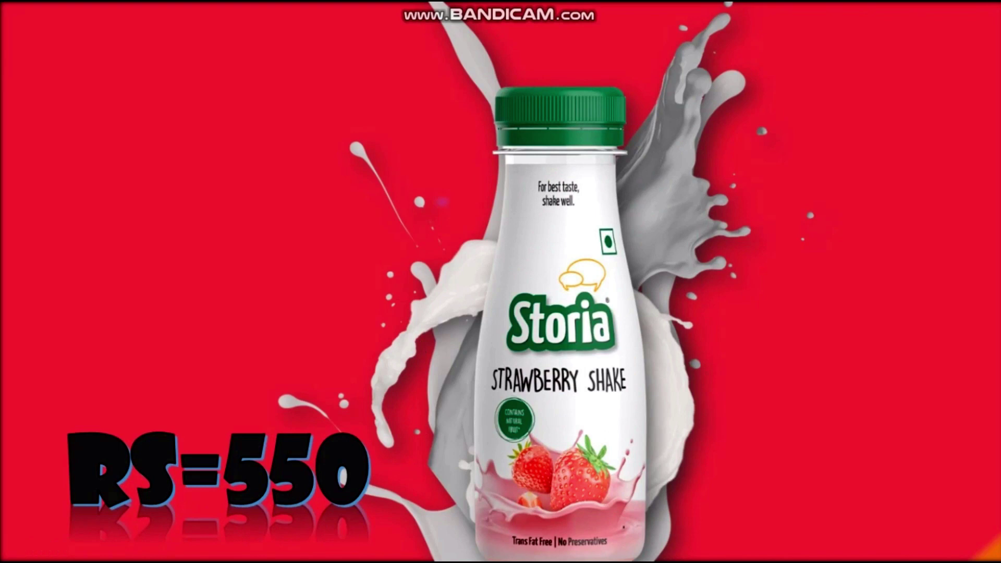
key(Escape)
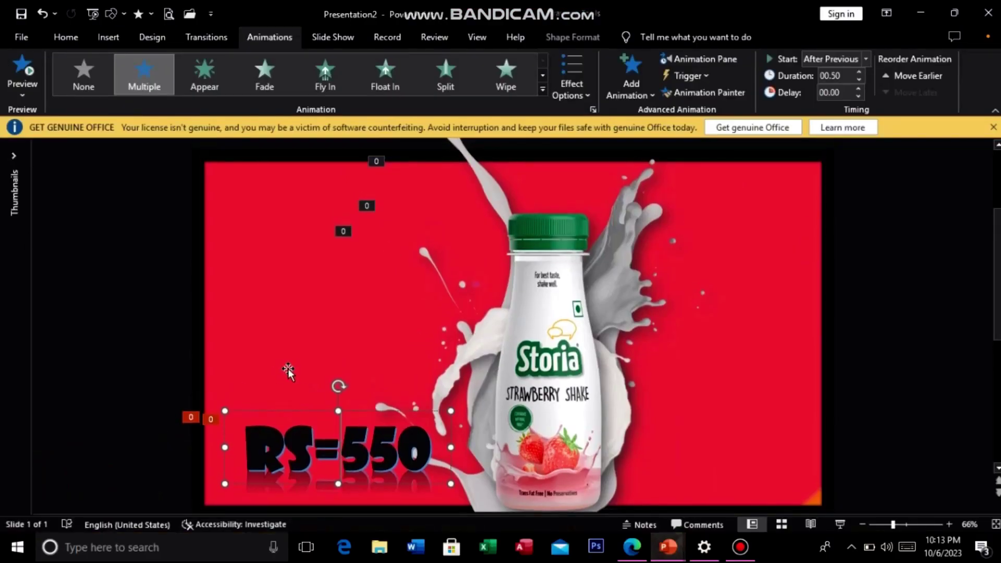
scroll(219, 245, down, 1)
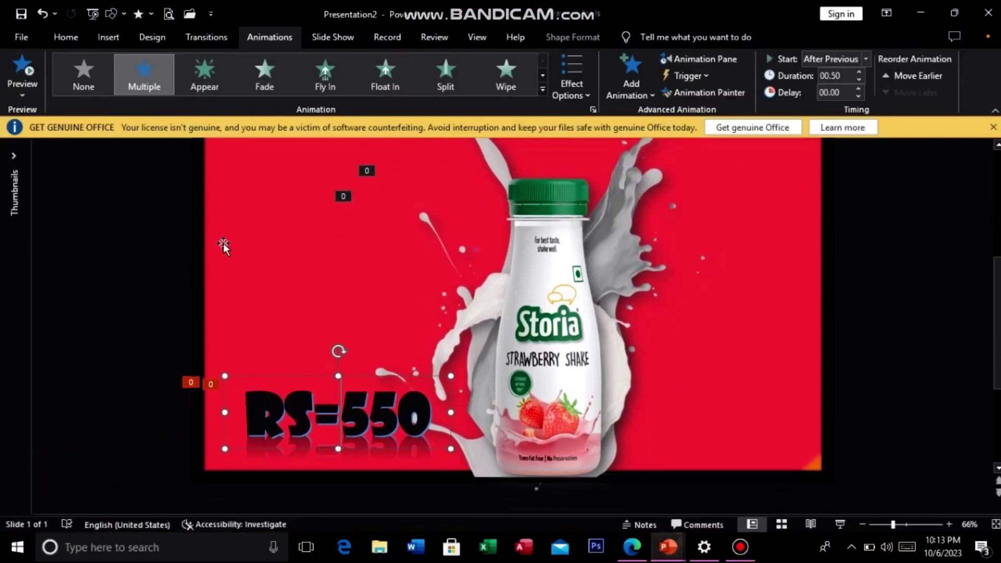
click(108, 37)
Insert the strawberry image from this computer onto the slide.
click(108, 76)
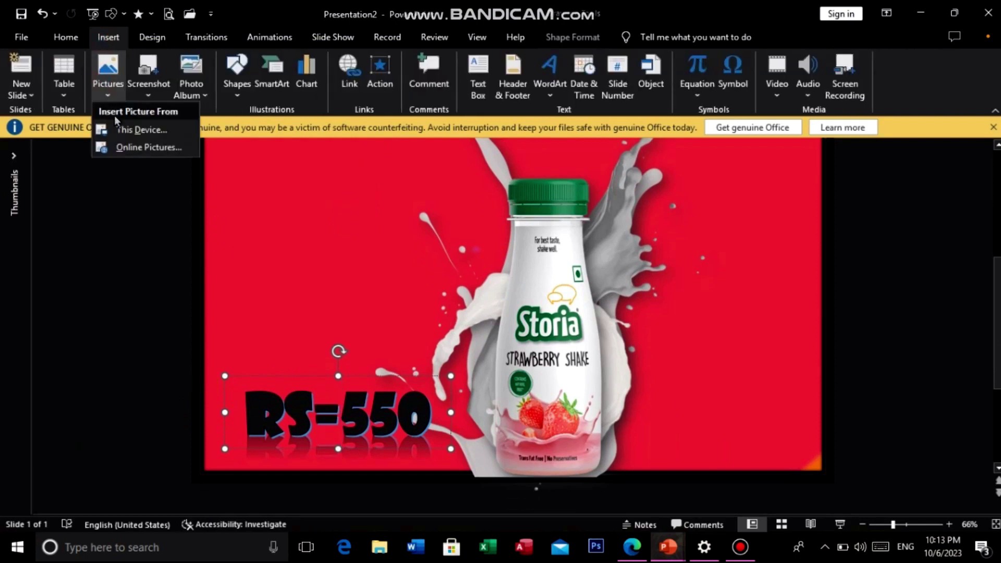
click(119, 131)
scroll(428, 195, down, 3)
double_click(445, 235)
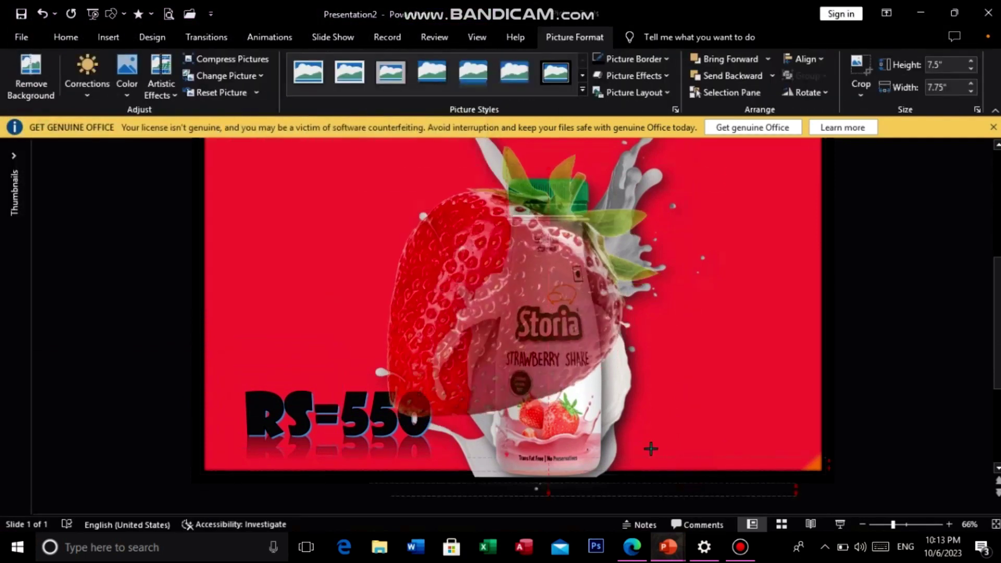
Shrink the strawberry to about 3.05 x 3.15 inches and place it above RS=550.
drag(693, 472, 496, 285)
drag(382, 225, 269, 338)
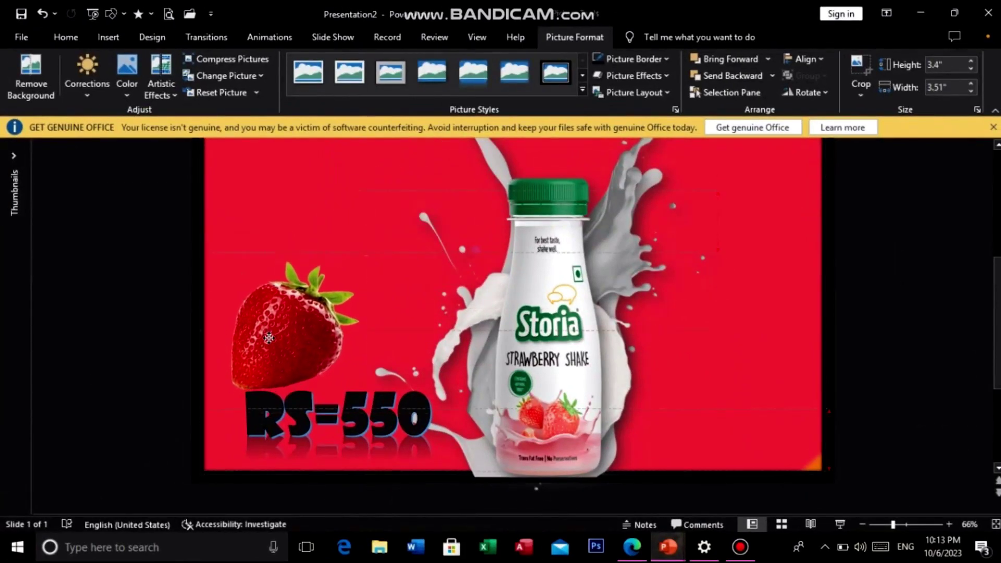
drag(368, 408, 353, 392)
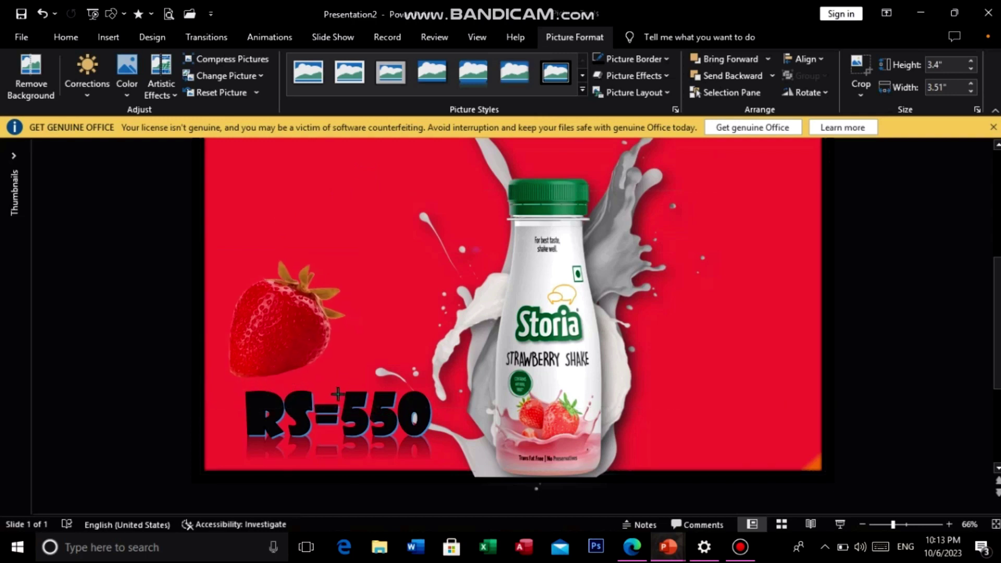
drag(264, 340, 267, 358)
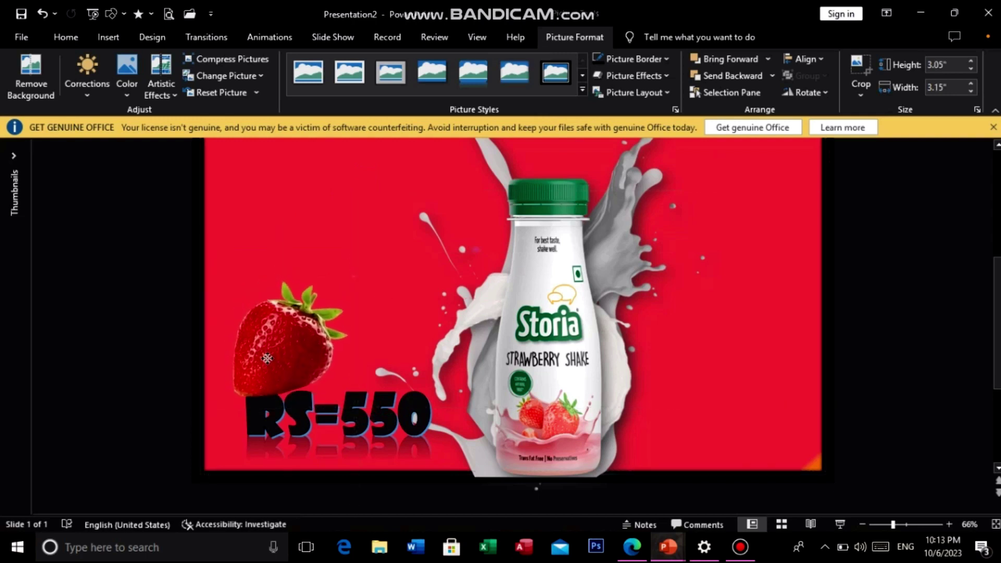
Give the strawberry a Lines motion path starting above the slide.
click(270, 37)
click(543, 90)
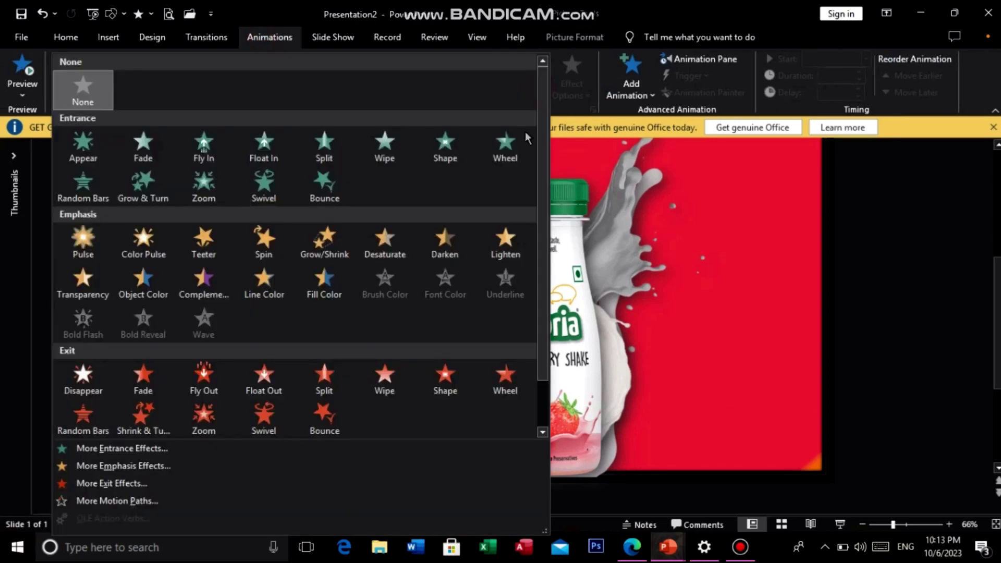
click(87, 418)
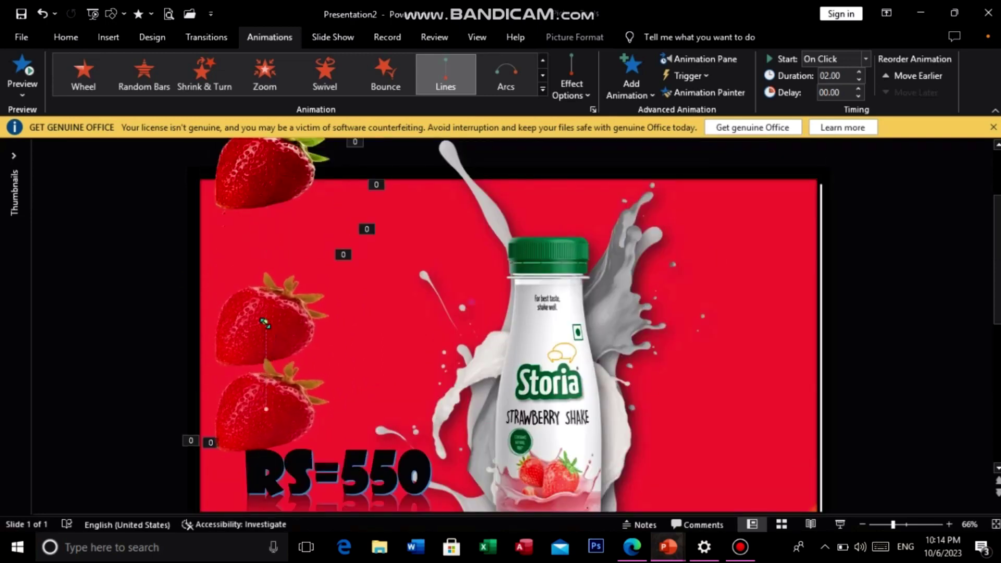
drag(265, 323, 265, 165)
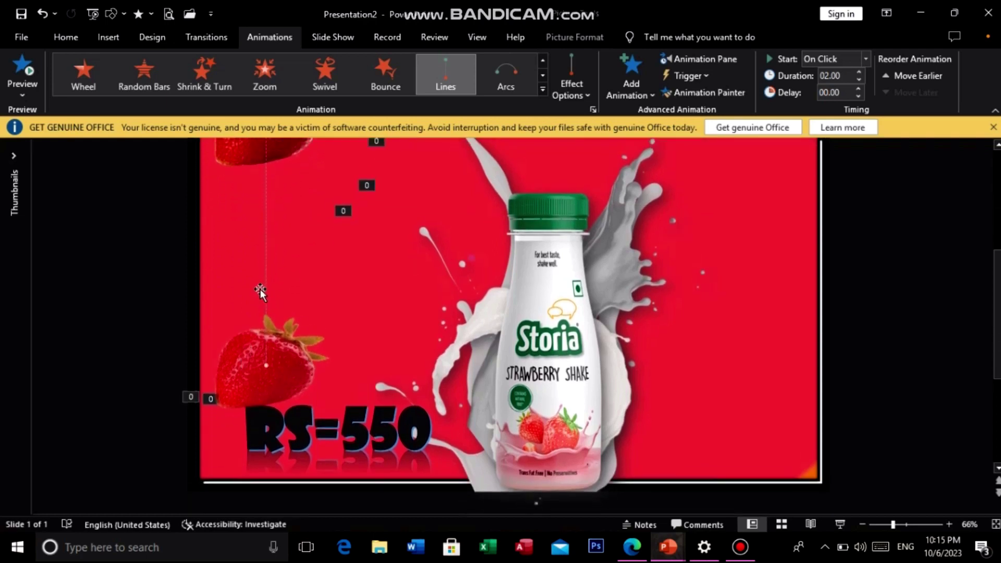
click(301, 377)
click(260, 210)
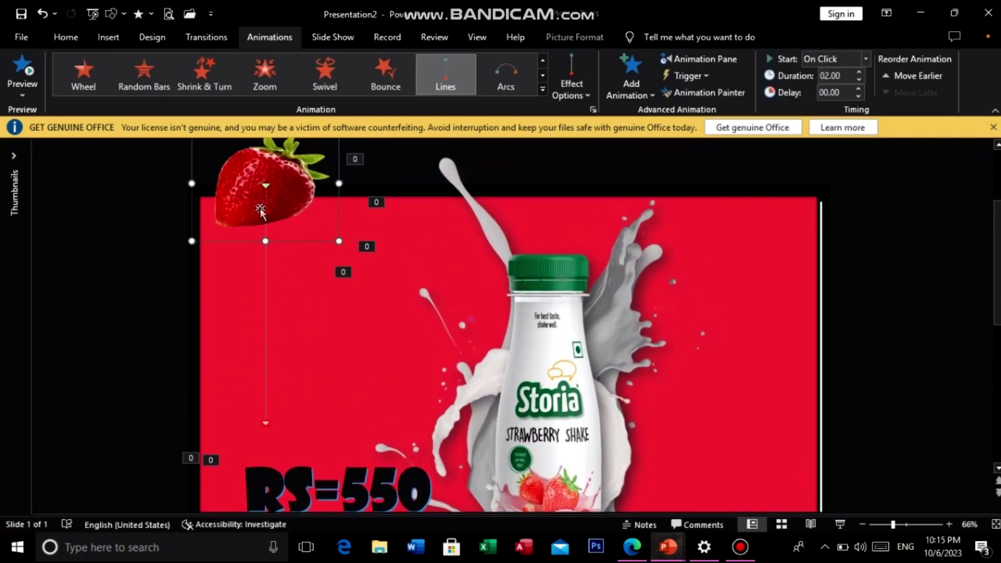
Set the strawberry's motion to After Previous over 1.25 seconds and preview it.
click(866, 59)
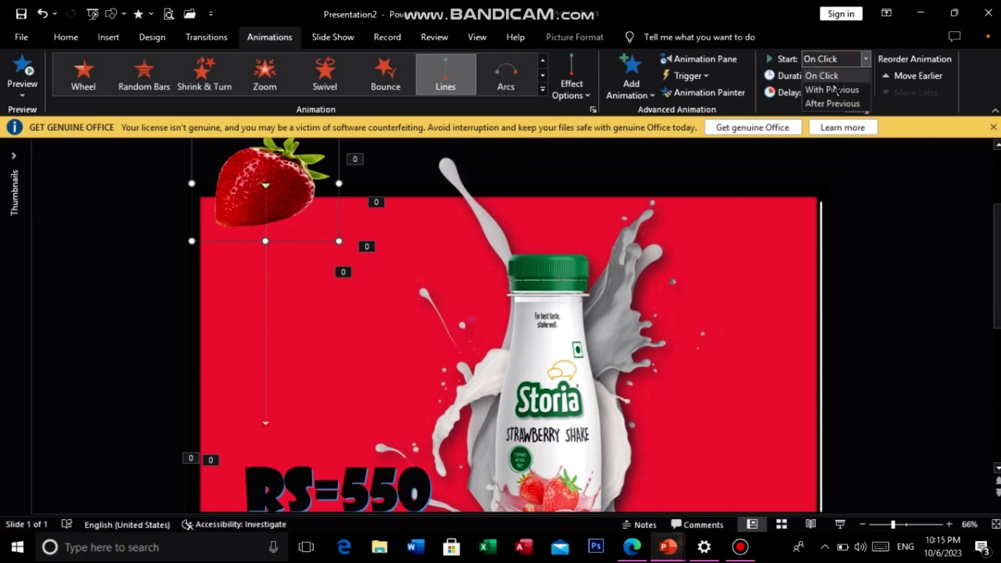
click(837, 99)
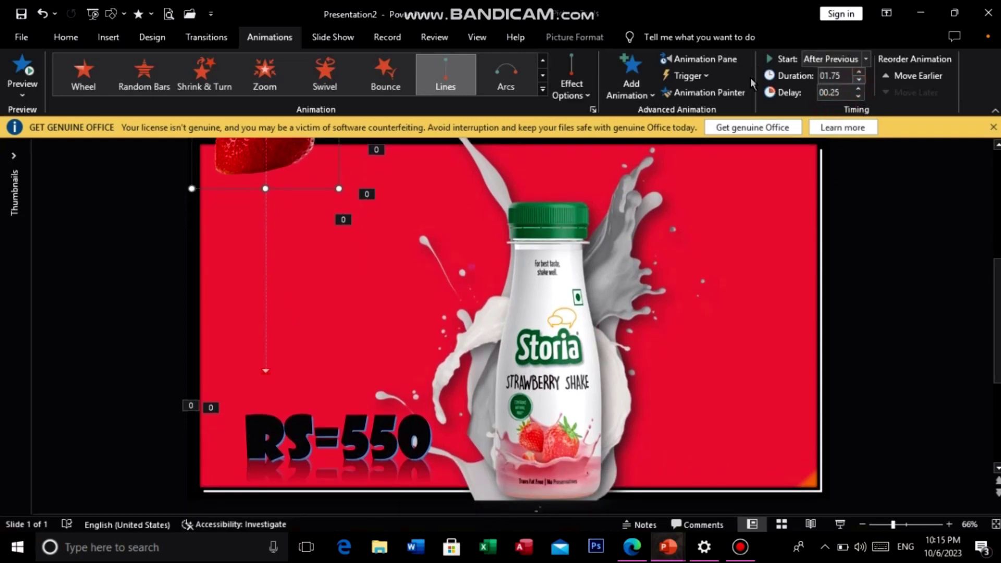
click(98, 16)
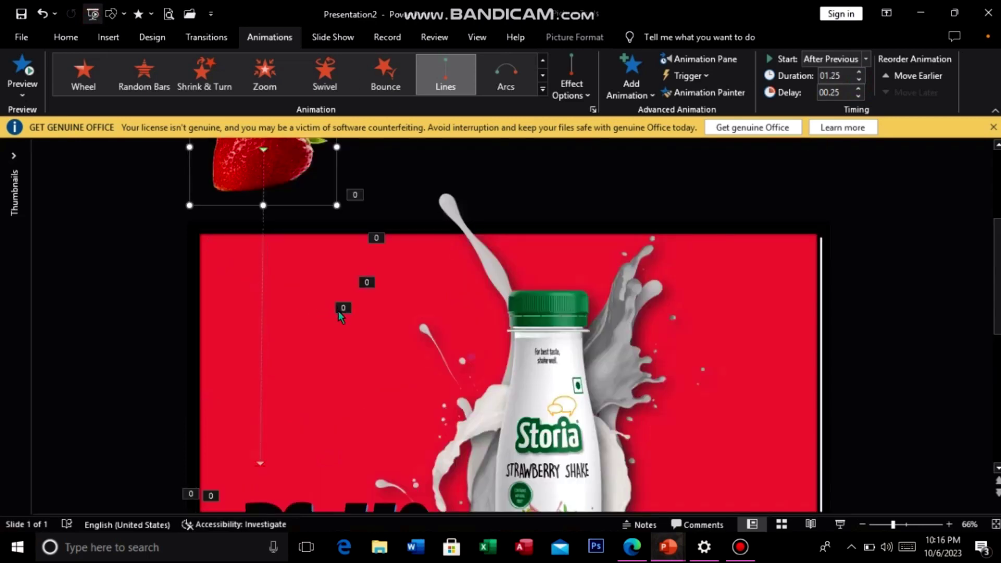
key(F5)
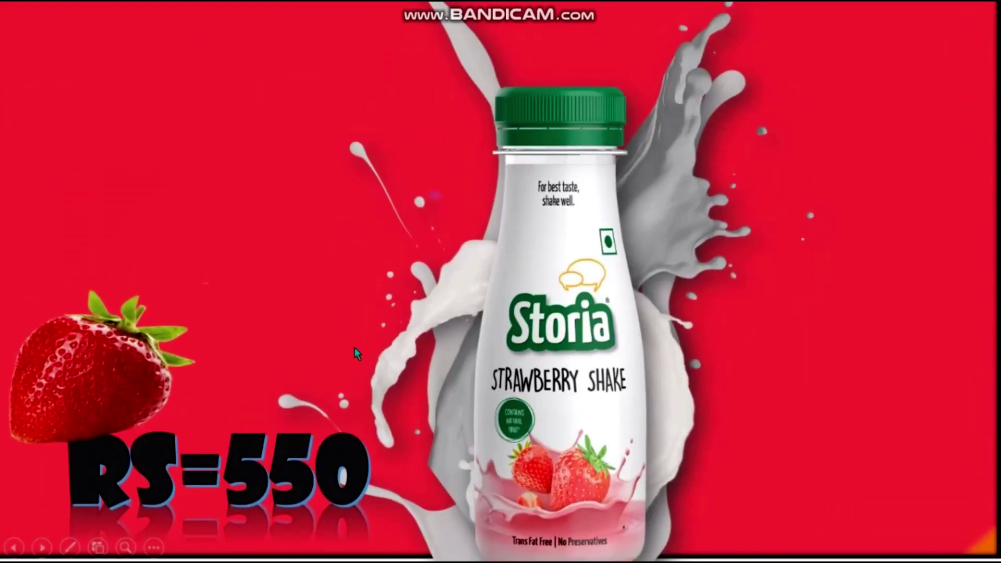
key(Escape)
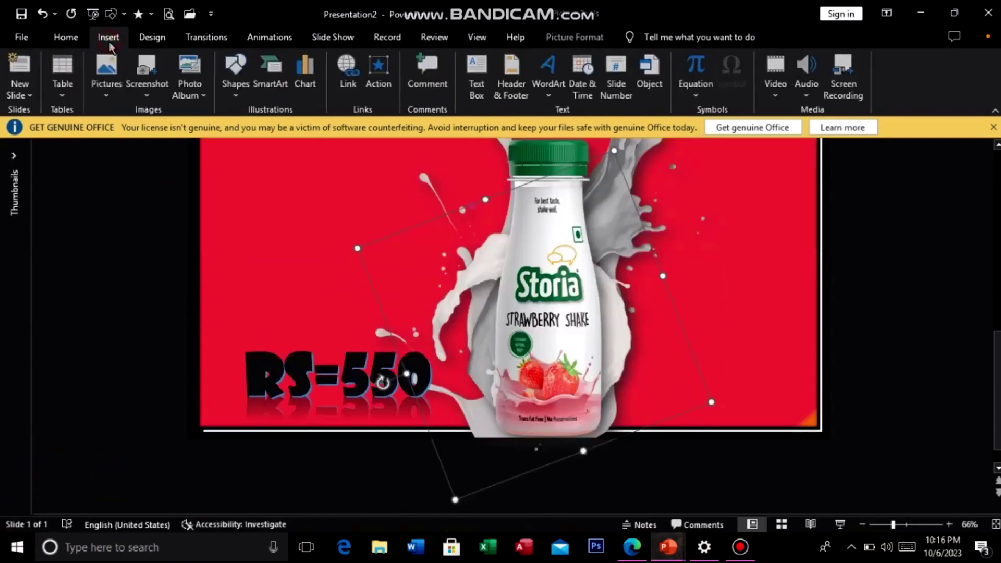
Insert the leaf picture from this computer onto the slide.
click(108, 88)
click(118, 129)
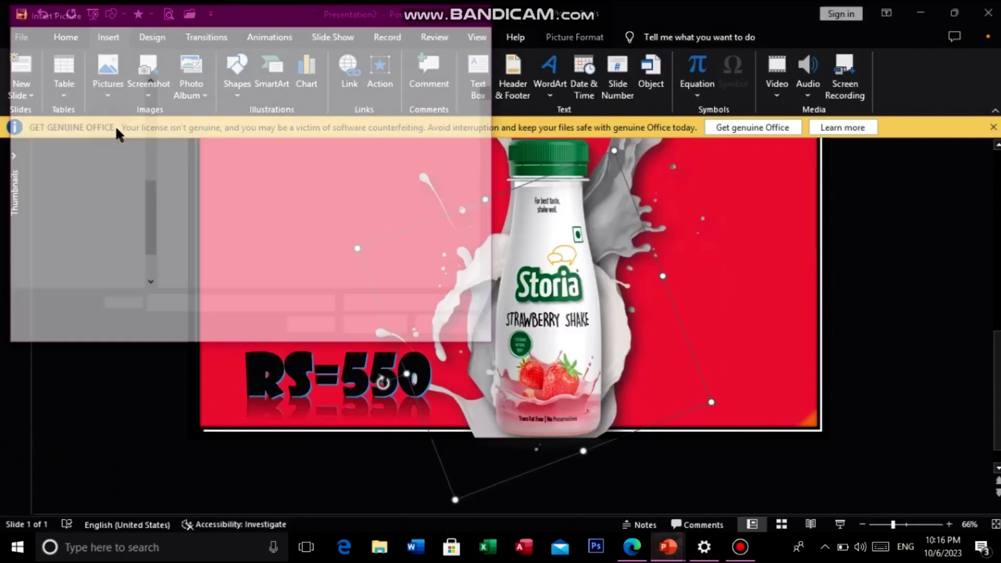
mouse_move(239, 21)
mouse_down()
mouse_move(308, 93)
mouse_move(312, 36)
mouse_up()
scroll(325, 173, down, 5)
scroll(327, 183, down, 5)
scroll(326, 182, down, 5)
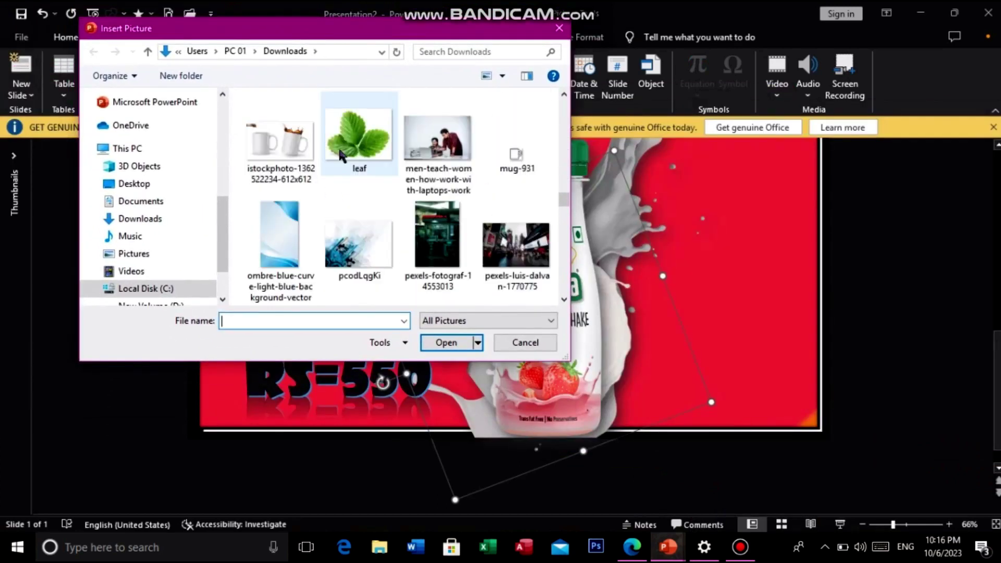
double_click(340, 155)
Enlarge and tilt the leaf, then remove its background.
drag(550, 289, 652, 406)
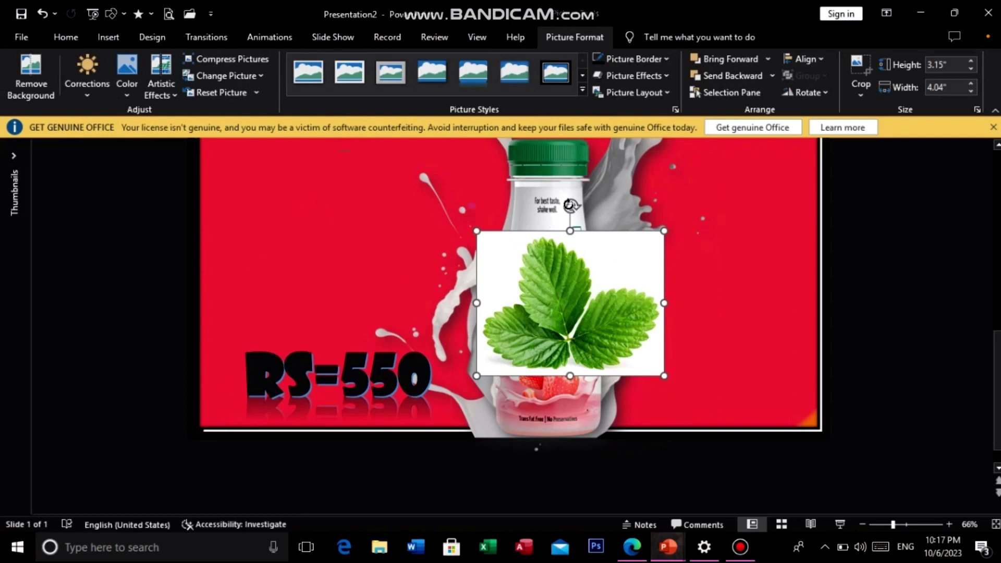
drag(570, 205, 615, 216)
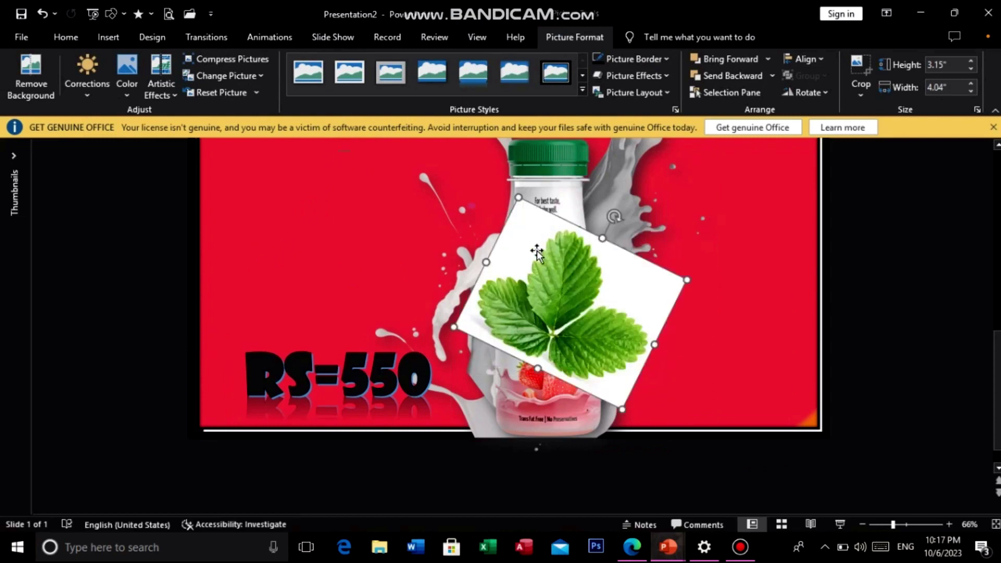
click(31, 76)
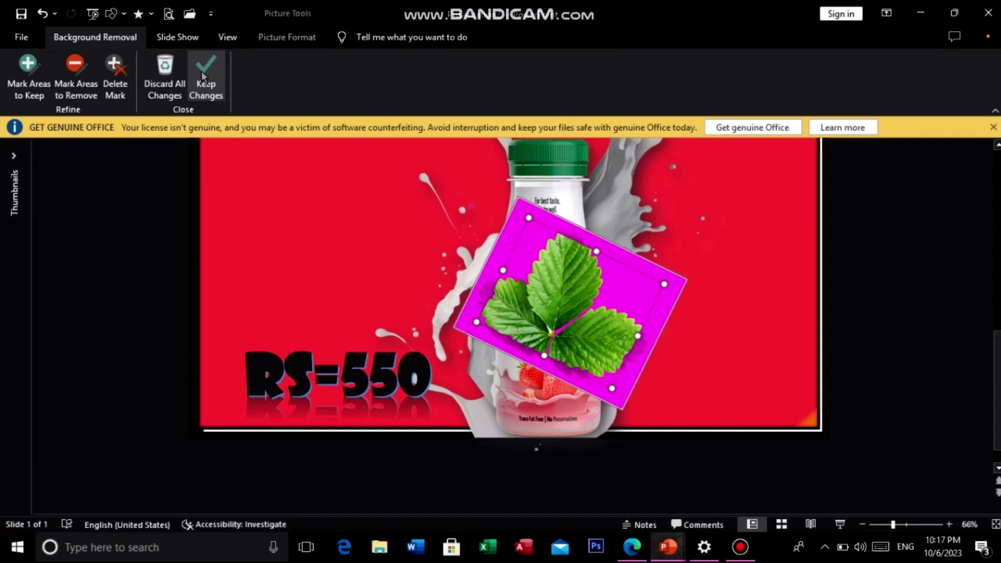
drag(664, 284, 687, 280)
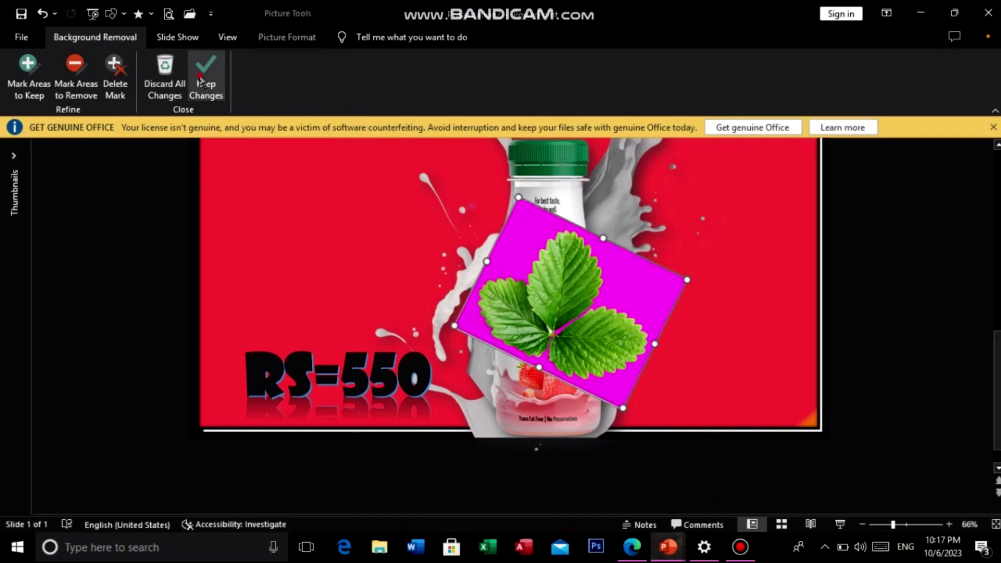
click(207, 84)
Place the leaf beside the bottle, shrunk to 2.77 x 3.55 inches.
drag(577, 341, 441, 346)
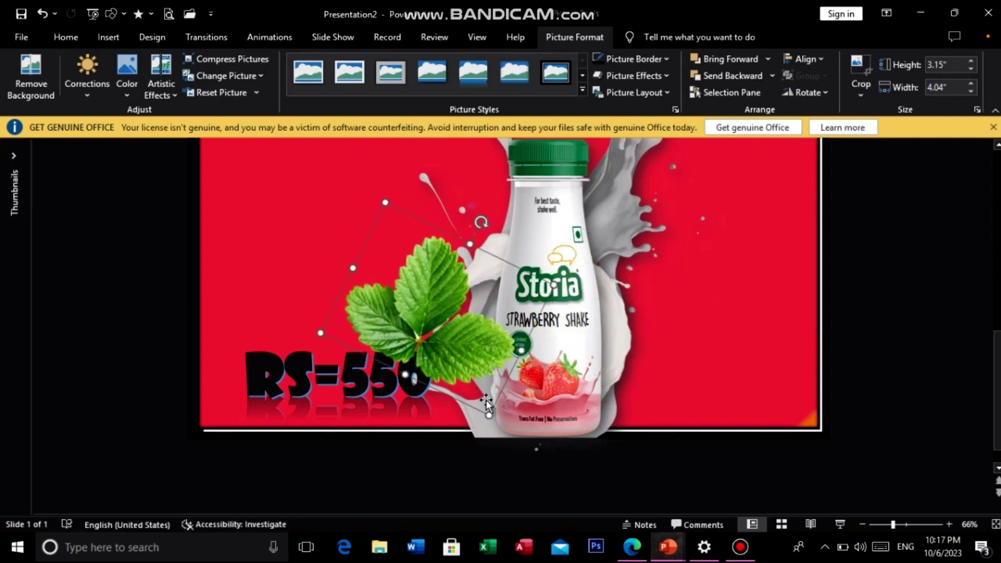
scroll(487, 424, up, 1)
drag(489, 451, 474, 438)
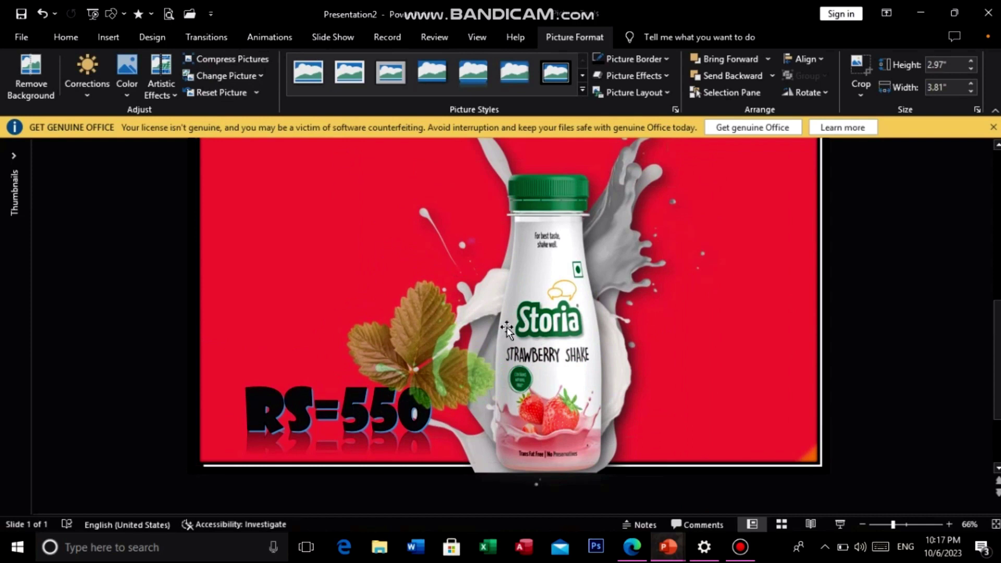
drag(416, 366, 437, 352)
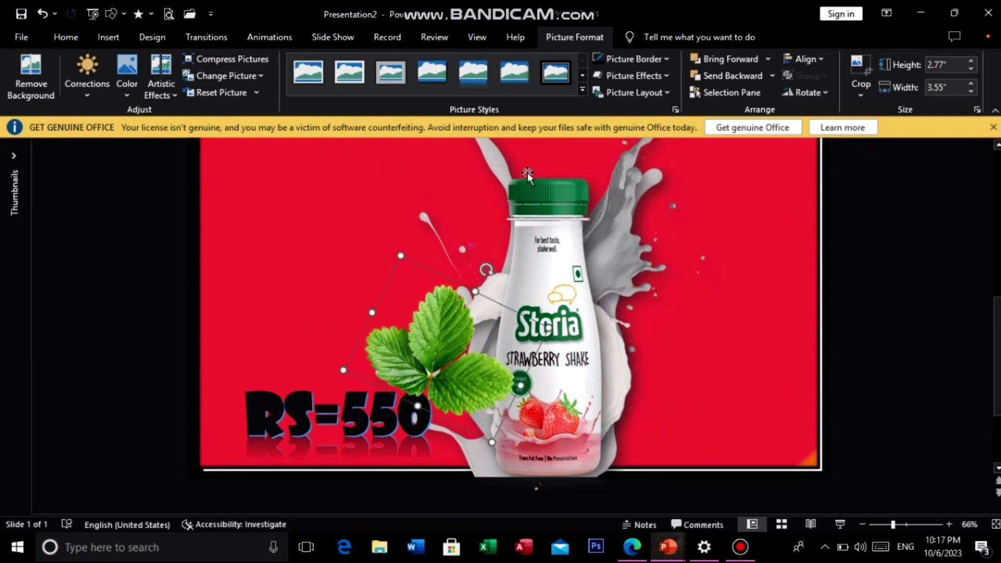
Give the leaf a Zoom entrance animation that starts After Previous.
click(109, 38)
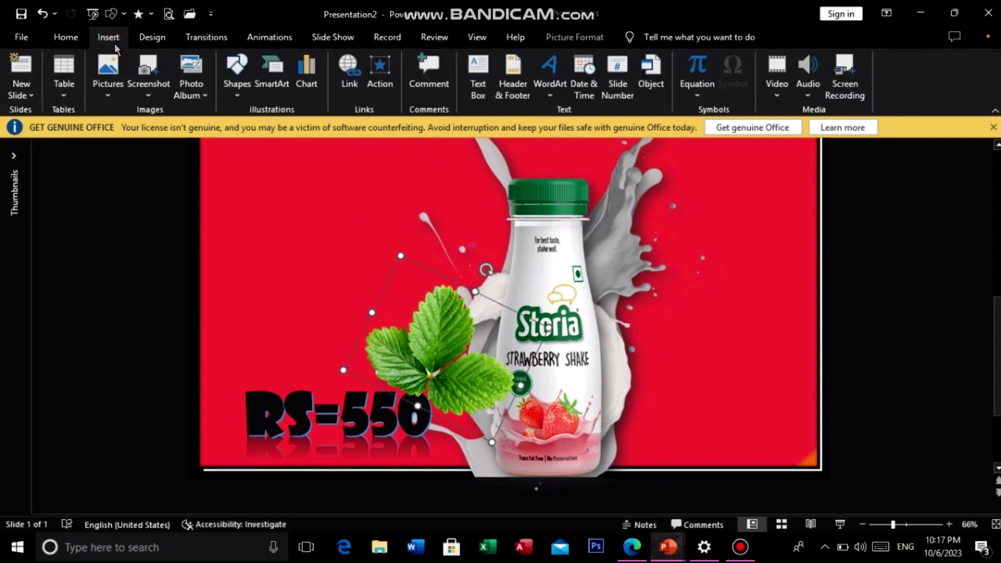
click(66, 38)
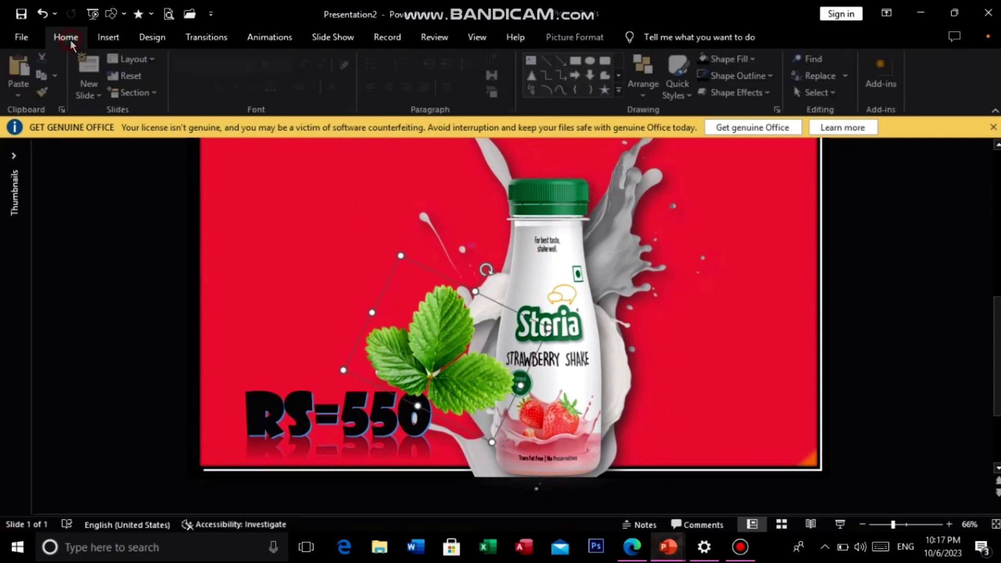
click(285, 44)
click(554, 88)
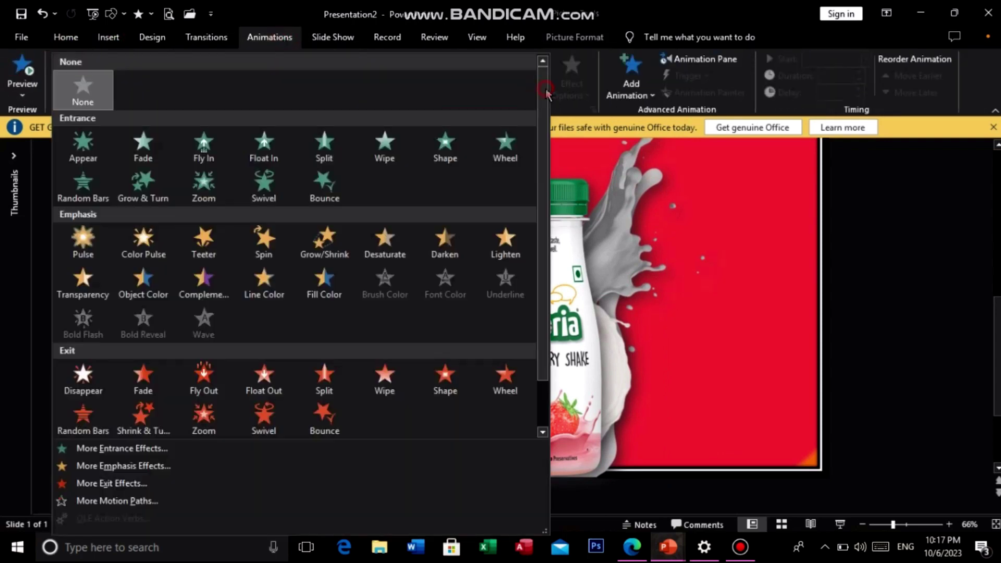
click(211, 194)
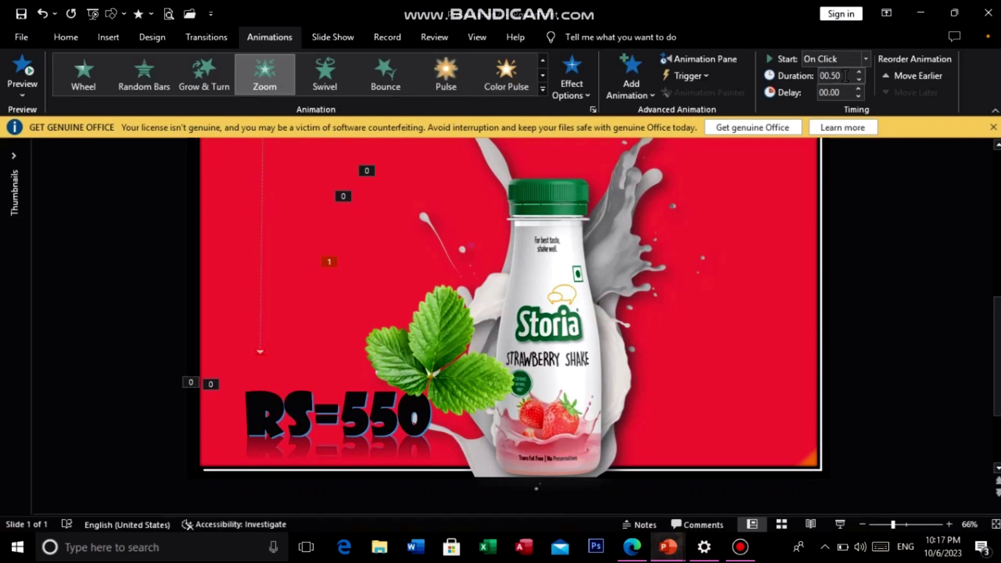
click(843, 61)
click(837, 104)
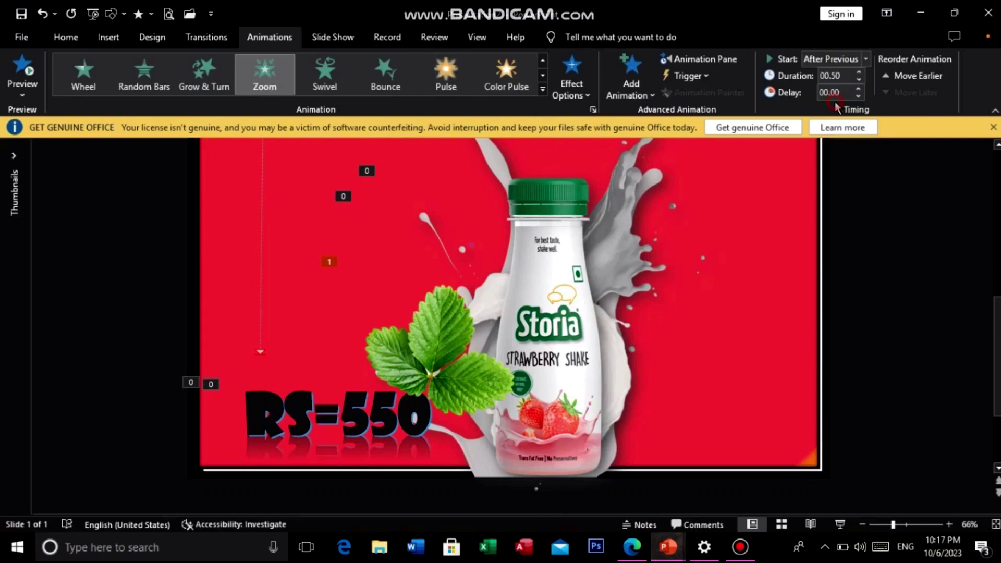
Shorten the Zoom animation's duration and play the slide show to preview the animations.
click(859, 80)
click(93, 14)
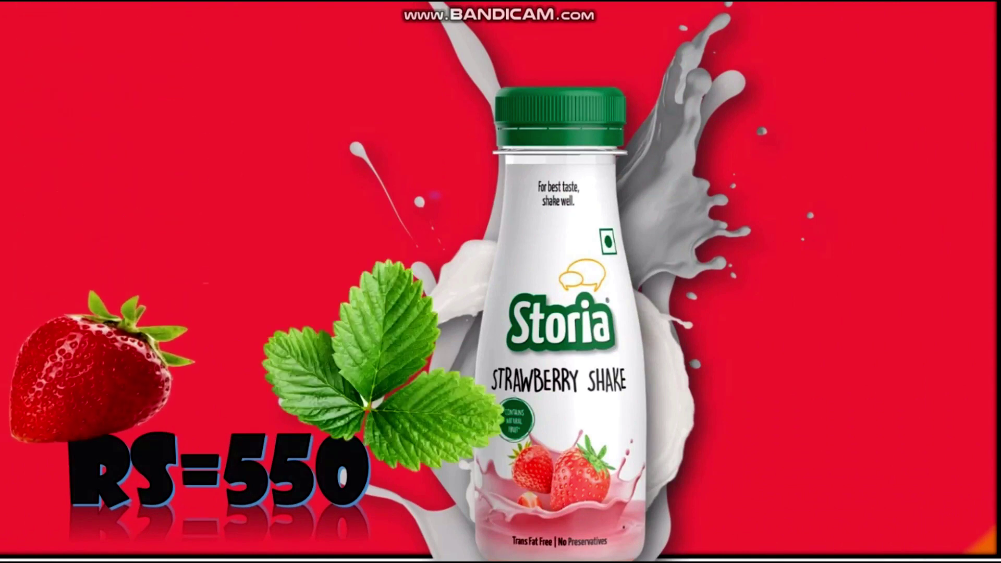
key(Escape)
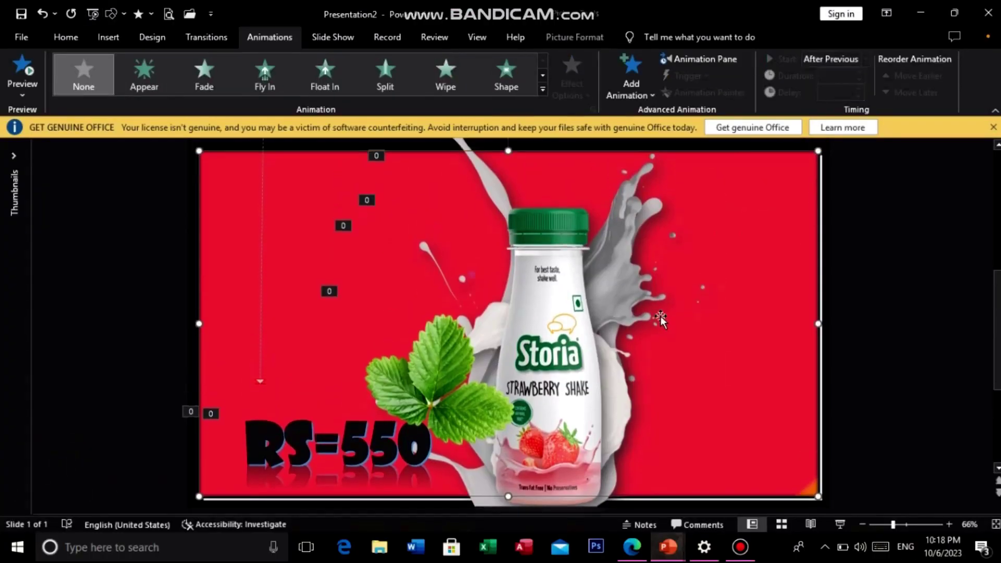
click(842, 527)
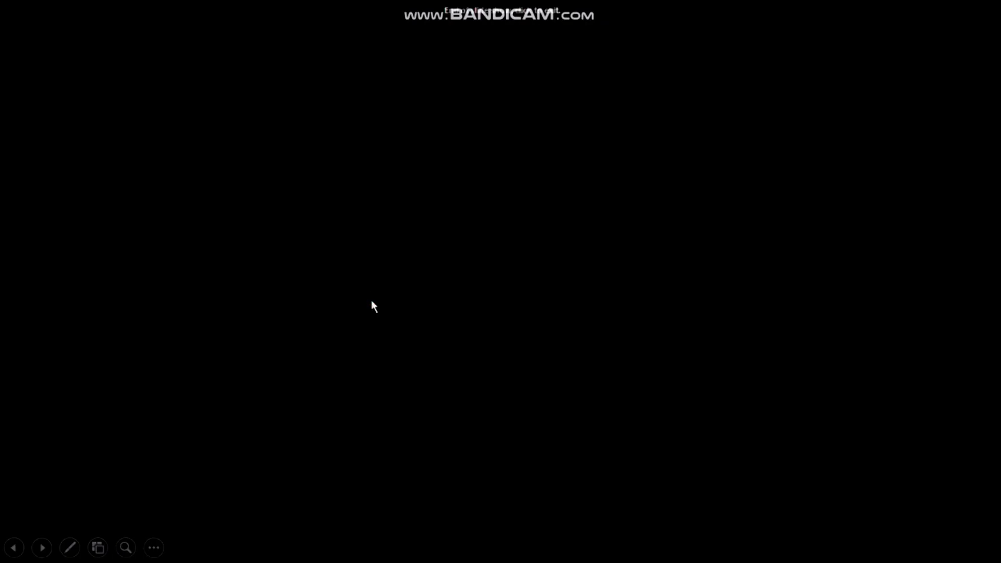
End the slide show and bring up Save As with This PC chosen as the location.
click(372, 300)
scroll(355, 290, up, 1)
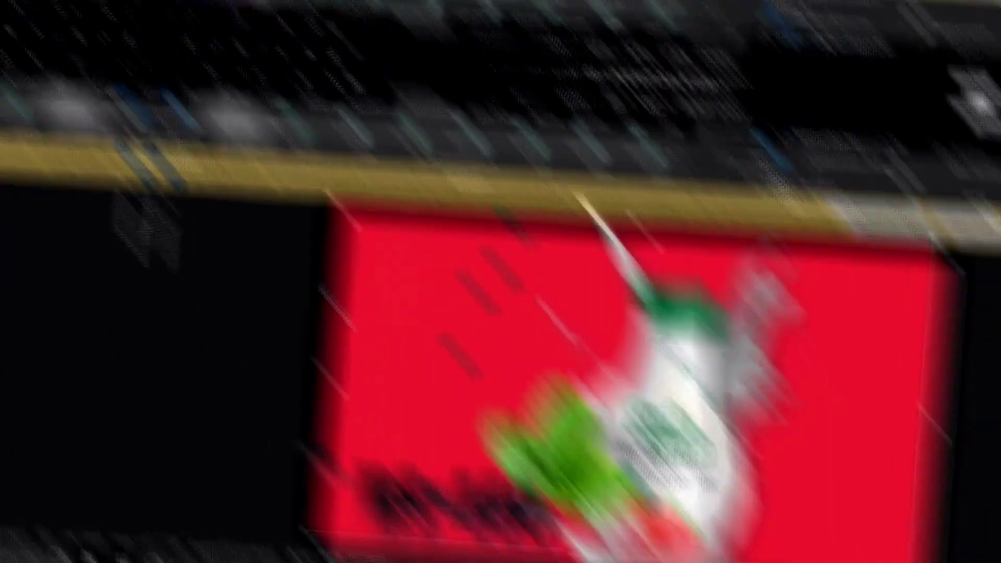
click(18, 36)
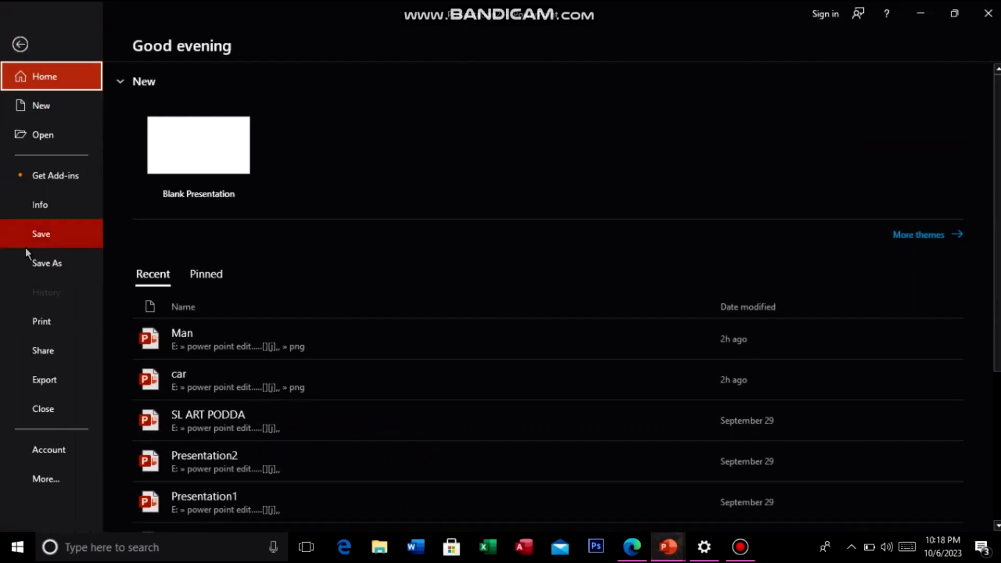
click(57, 269)
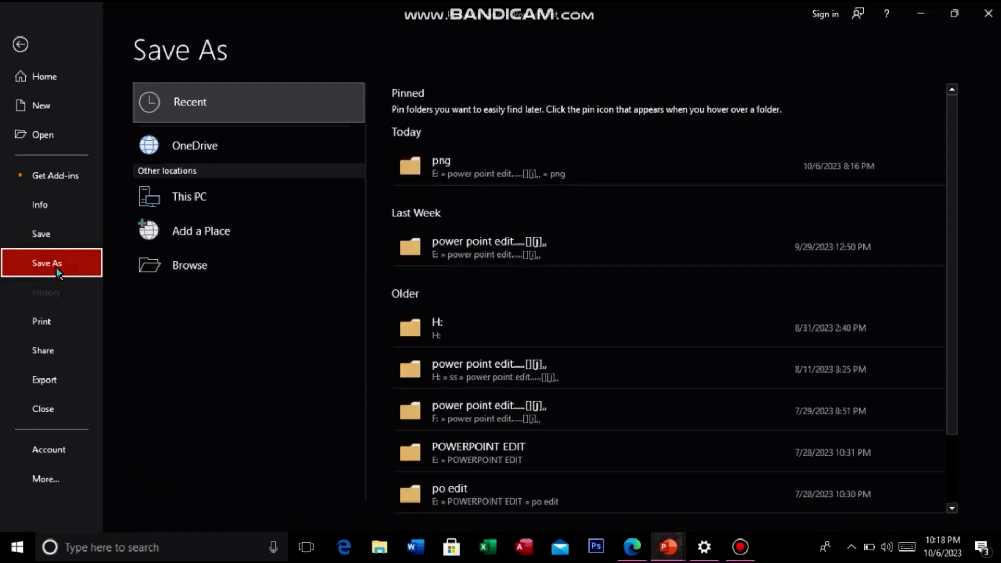
click(163, 196)
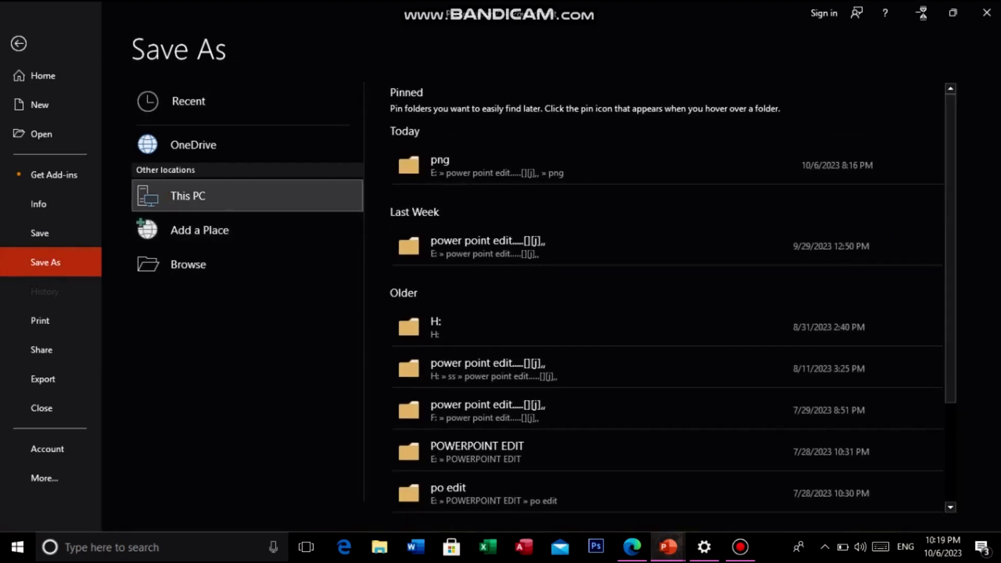
key(Escape)
Minimize PowerPoint and subscribe to the YouTube art channel with All notifications turned on.
click(917, 16)
scroll(465, 365, down, 4)
scroll(465, 365, up, 4)
scroll(464, 365, down, 1)
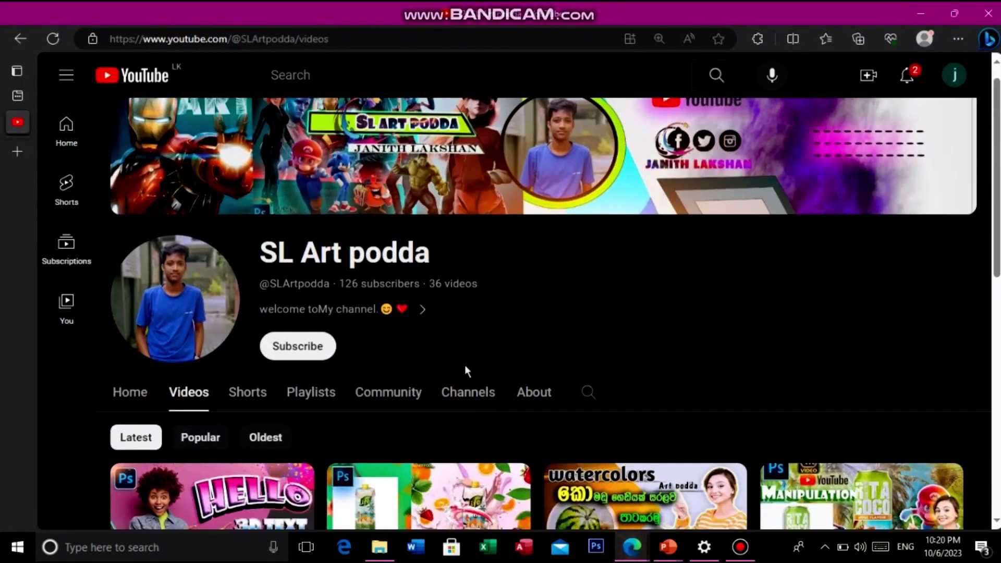
scroll(465, 364, down, 2)
scroll(465, 365, down, 2)
scroll(465, 365, down, 2)
scroll(466, 371, up, 5)
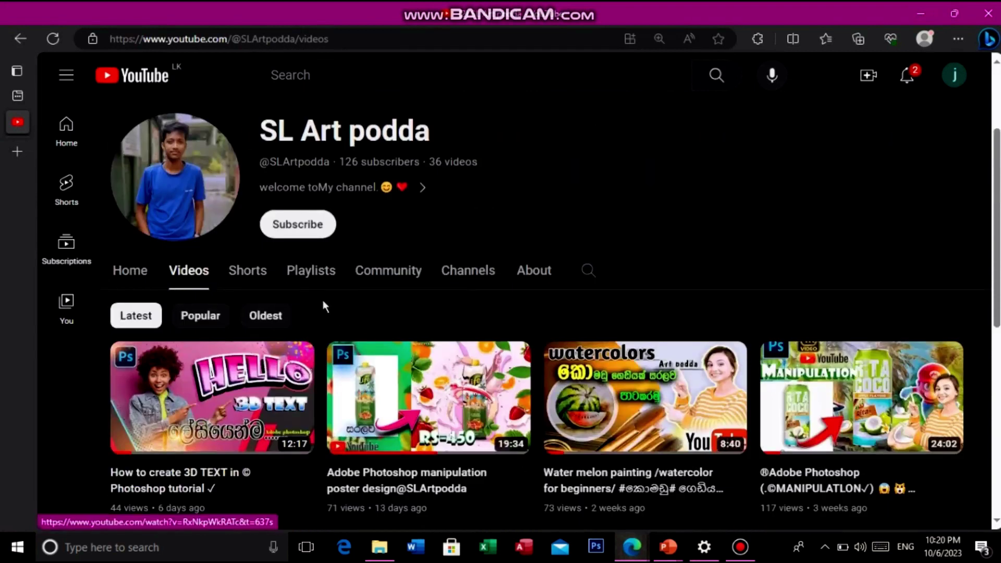
click(292, 229)
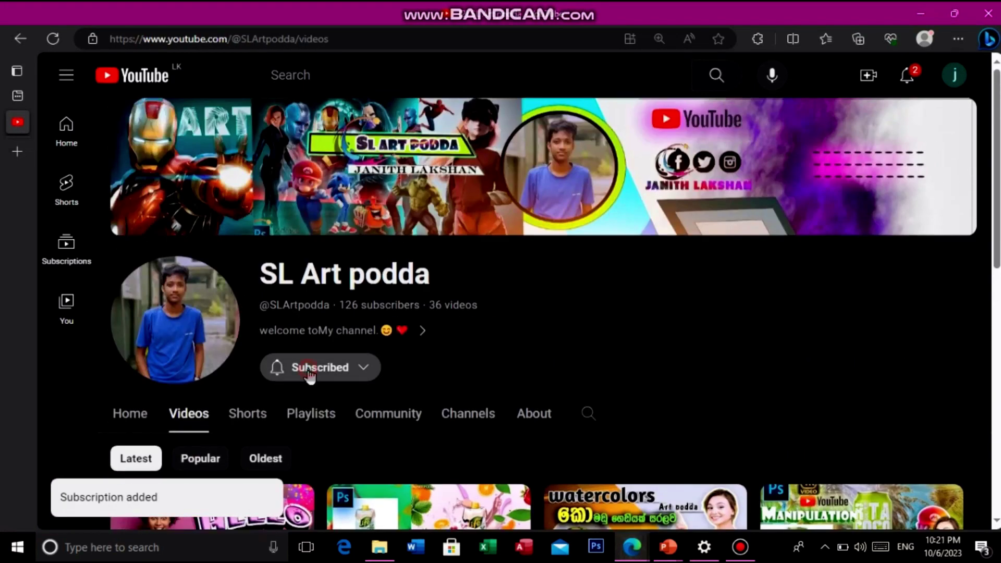
click(308, 379)
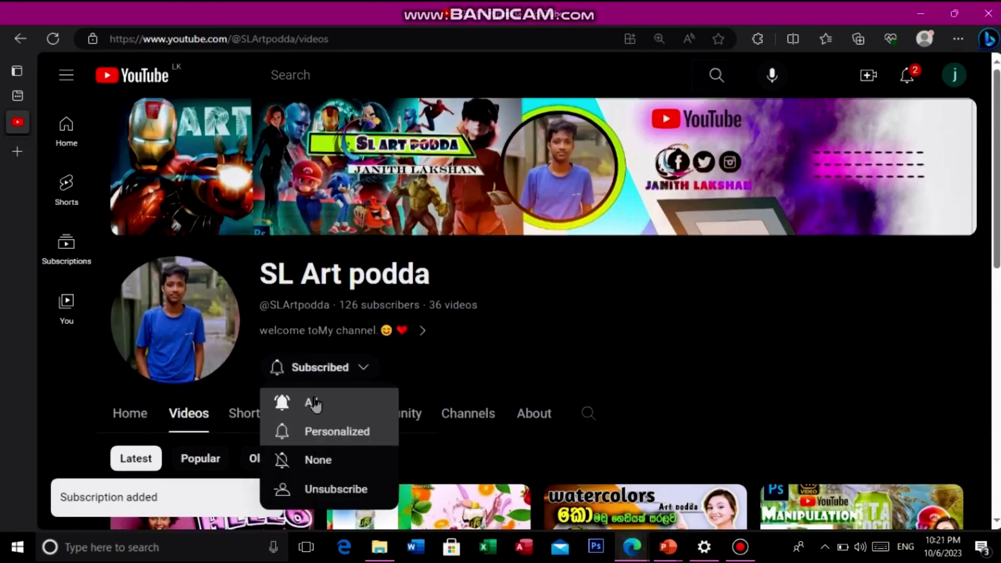
click(315, 403)
Browse the channel page and open its Shorts tab.
scroll(334, 390, down, 3)
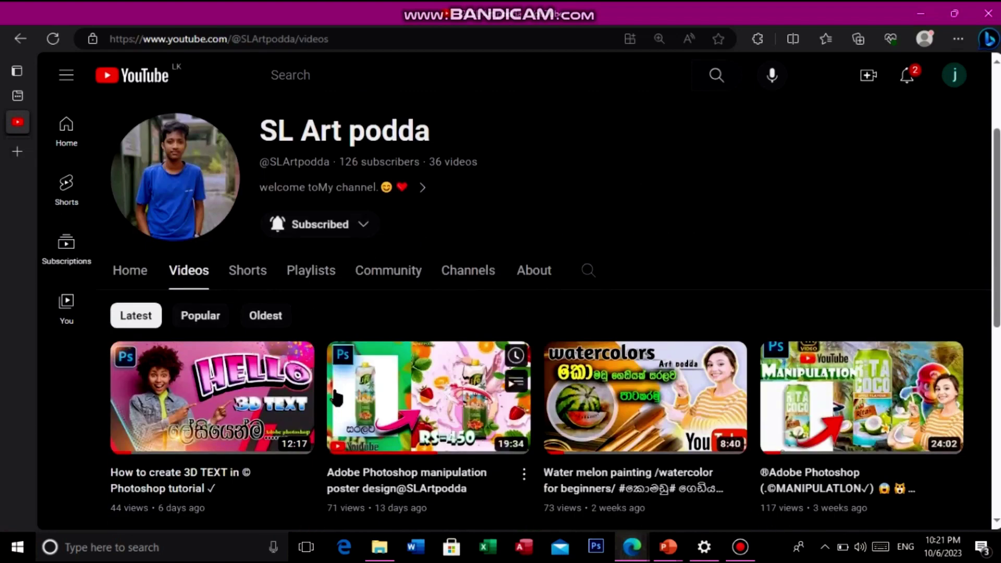
scroll(336, 396, down, 4)
scroll(337, 396, down, 1)
scroll(337, 396, down, 2)
scroll(336, 397, down, 1)
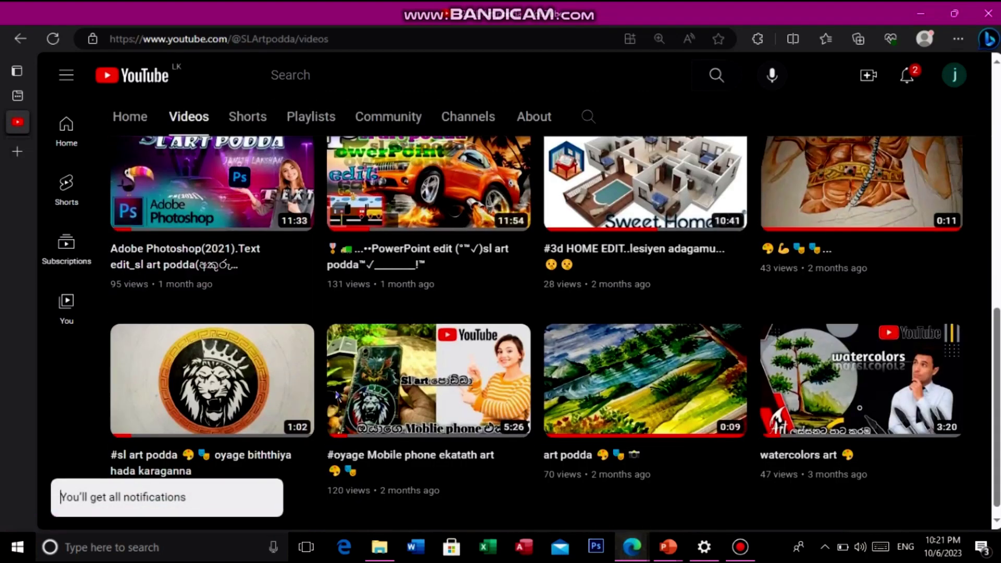
scroll(337, 398, up, 3)
scroll(337, 398, up, 1)
scroll(337, 397, up, 1)
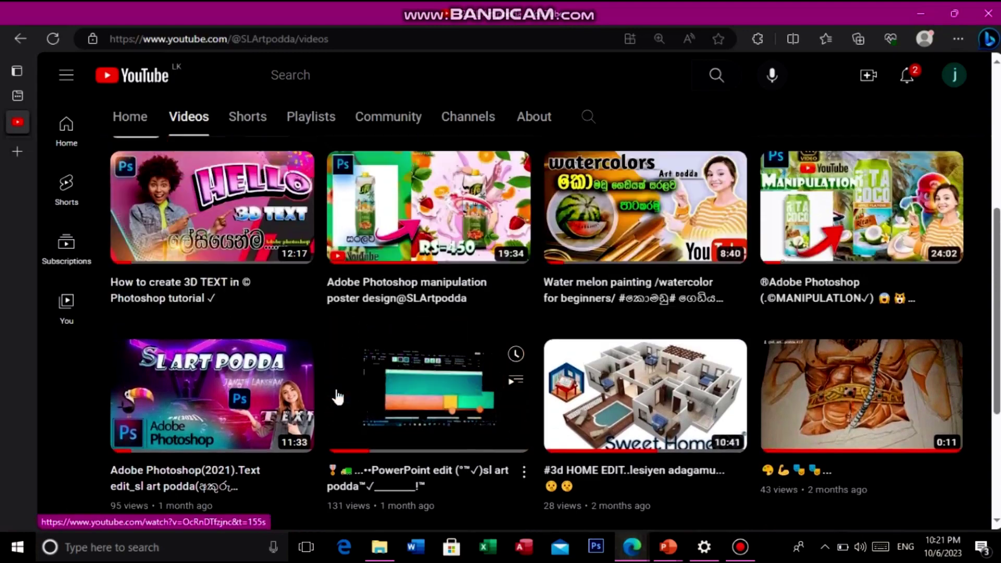
scroll(338, 397, up, 3)
click(245, 256)
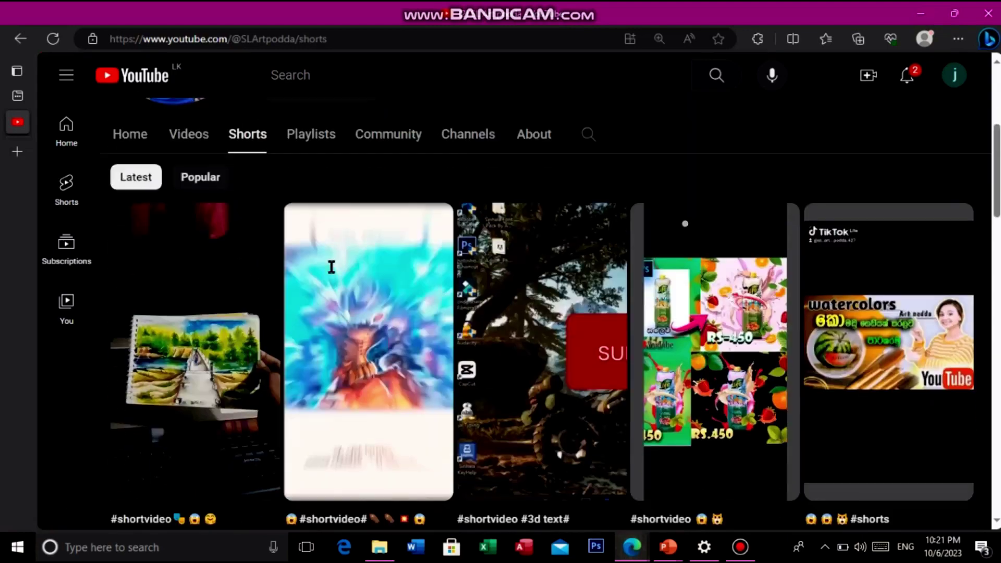